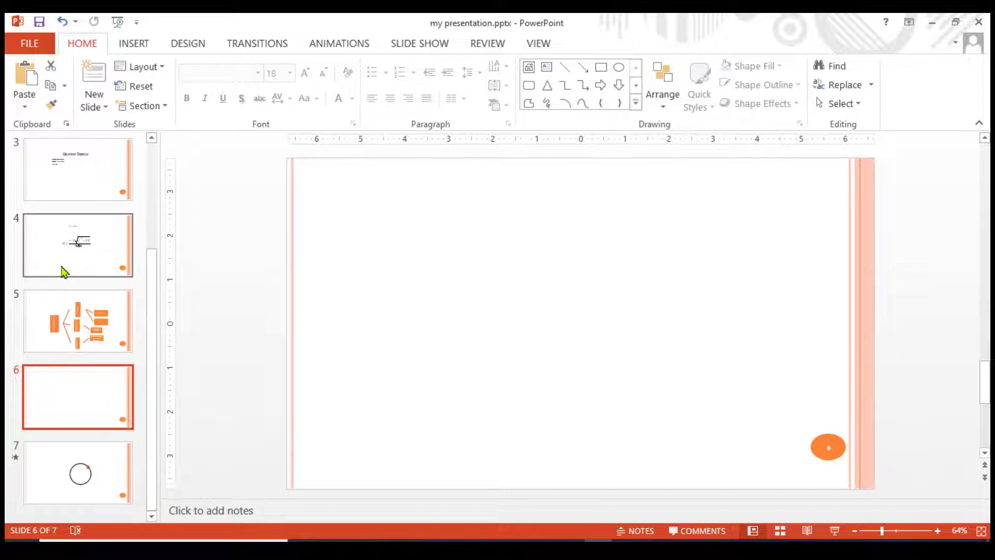
# - Add a text box near the top centre of slide 6 containing the word 'Chart'
pyautogui.scroll(3, 73, 254)
pyautogui.scroll(-3, 83, 311)
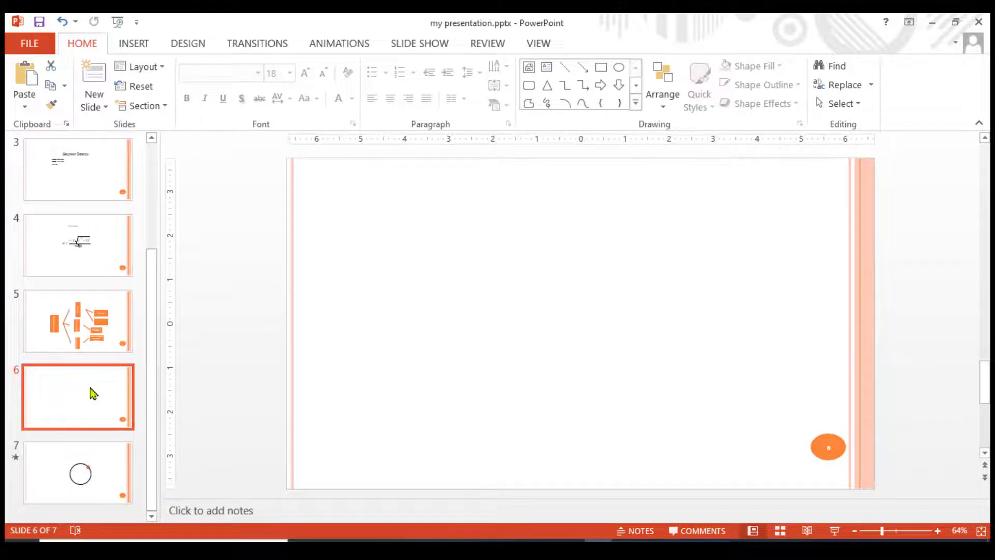
pyautogui.click(463, 312)
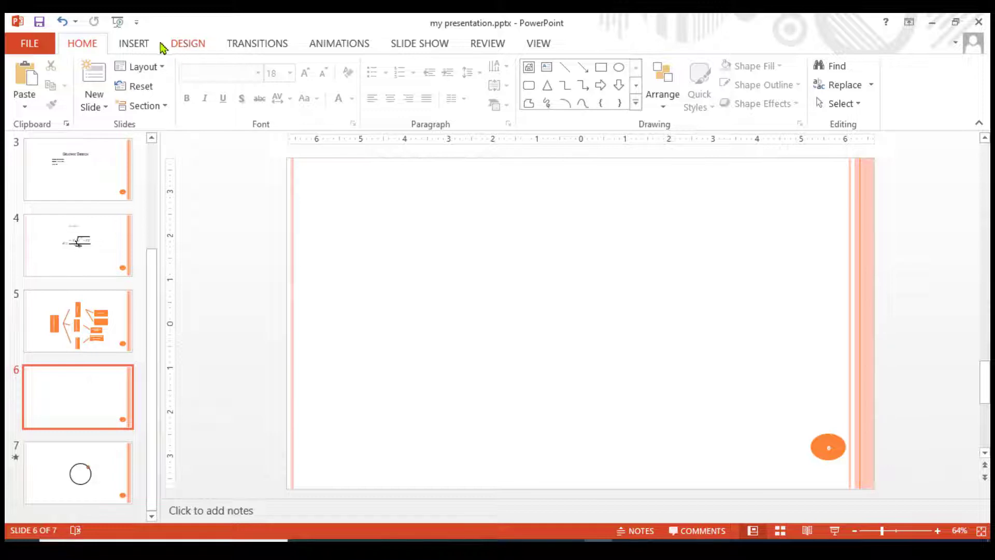
pyautogui.click(144, 45)
pyautogui.click(599, 77)
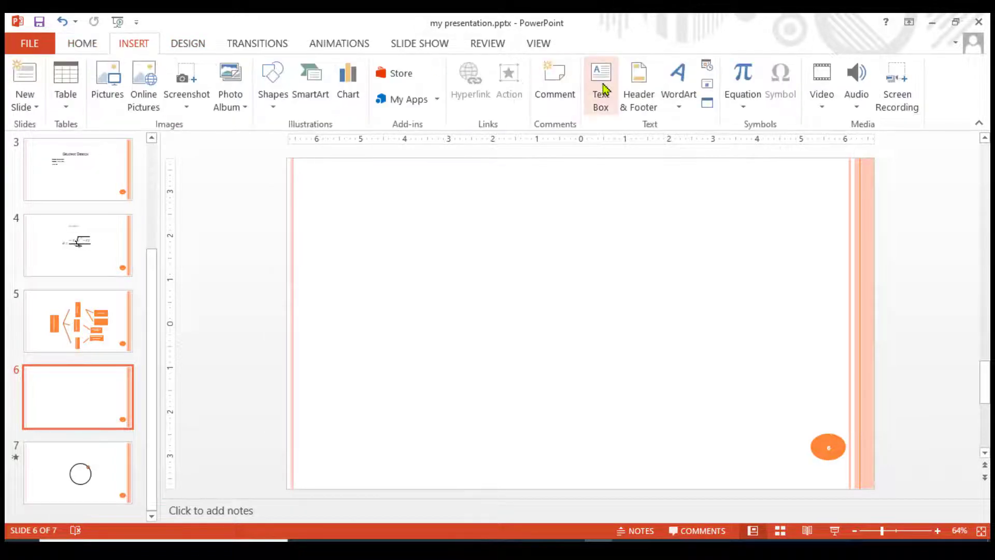
pyautogui.click(544, 182)
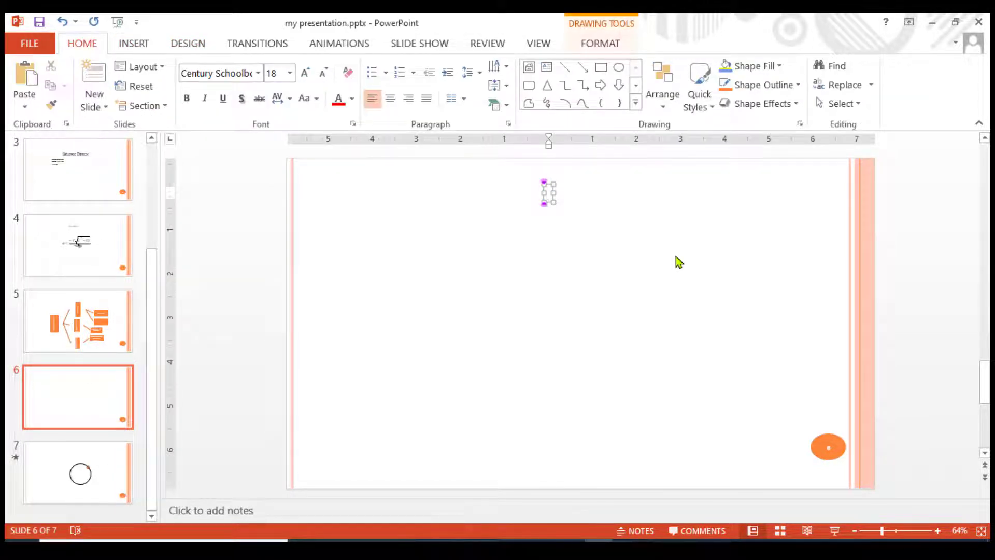
pyautogui.write('d')
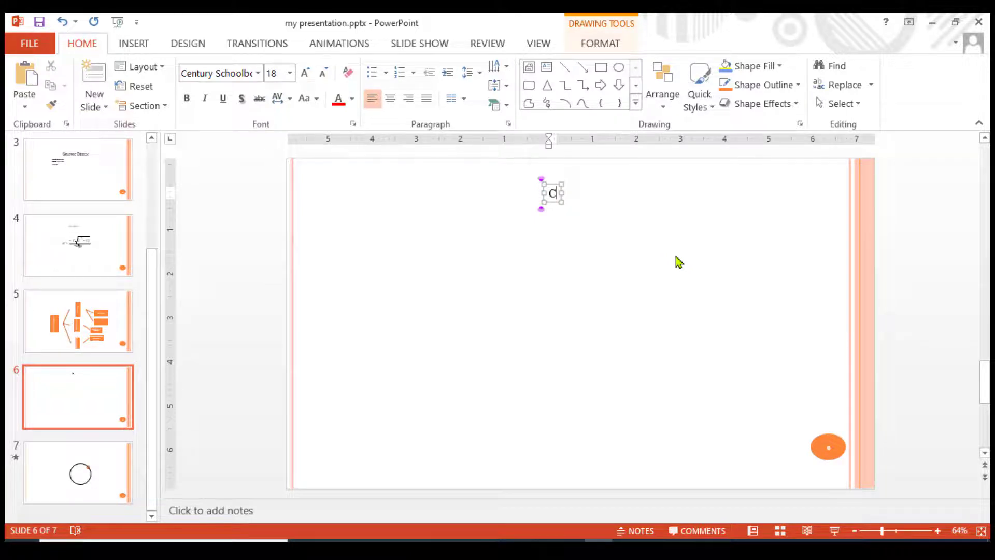
pyautogui.write('J')
pyautogui.hotkey('ctrl', 'z')
pyautogui.write('h')
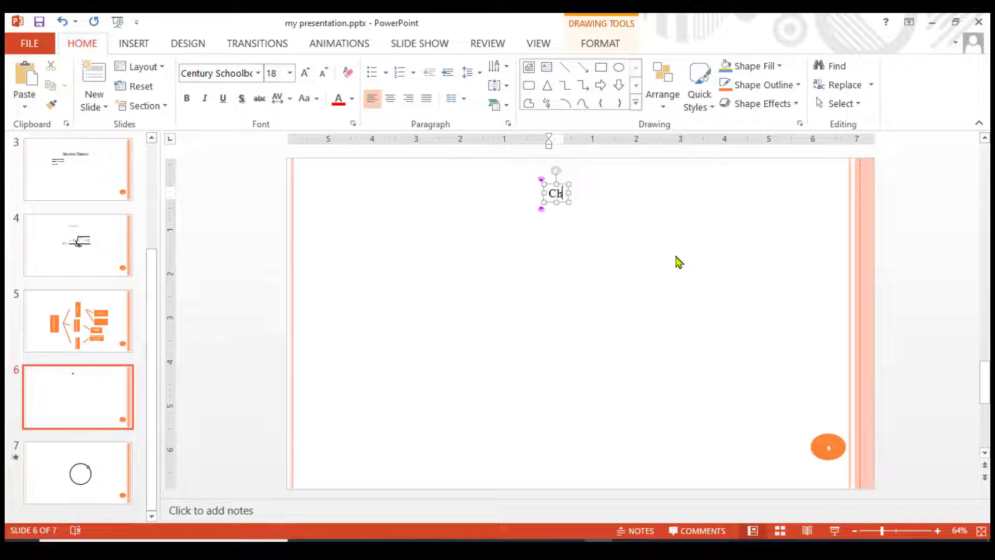
pyautogui.write('art')
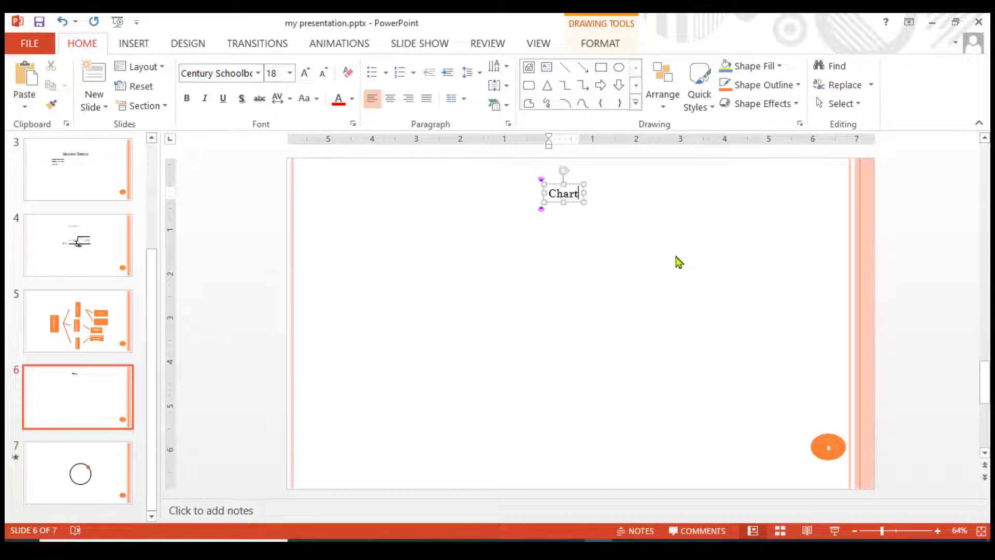
# - Enlarge the Chart heading to 36 pt and nudge it slightly up and left
pyautogui.click(619, 295)
pyautogui.click(571, 196)
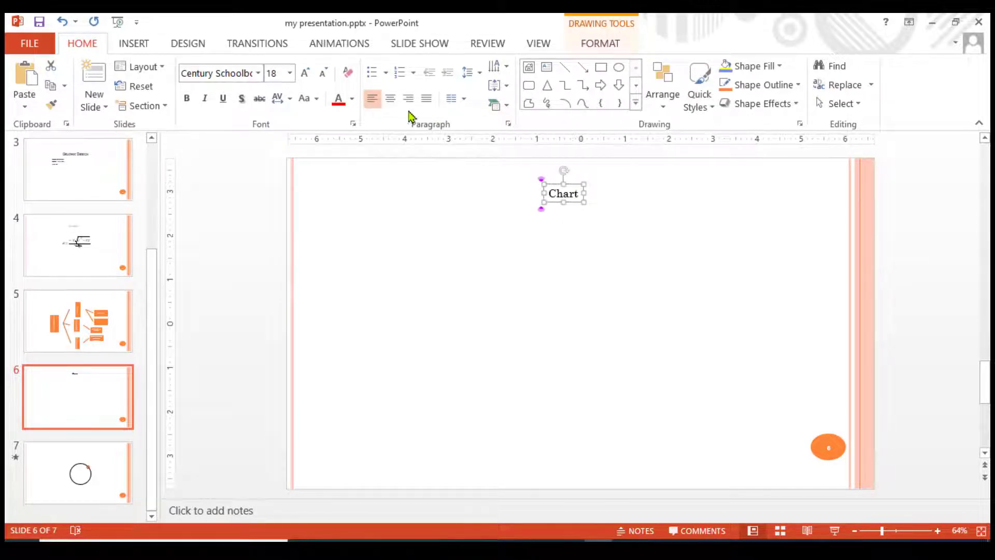
pyautogui.click(306, 73)
pyautogui.click(306, 73)
pyautogui.click(306, 73)
pyautogui.click(306, 73)
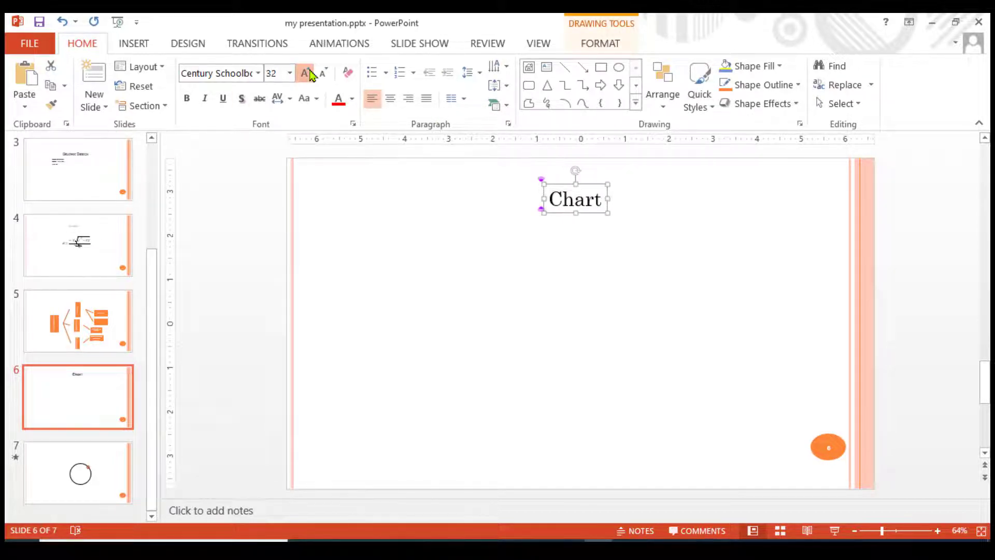
pyautogui.click(306, 73)
pyautogui.moveTo(571, 184); pyautogui.dragTo(557, 172)
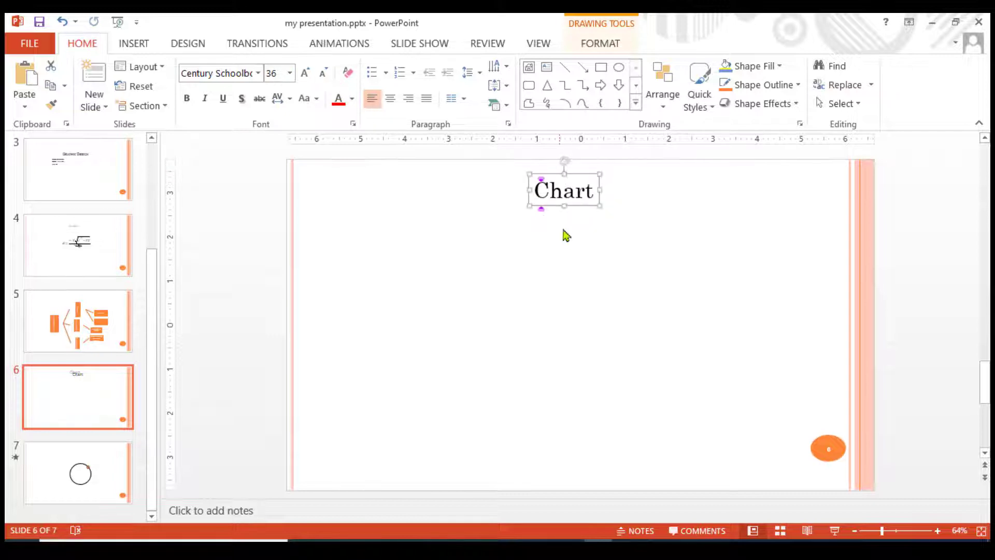
pyautogui.click(564, 254)
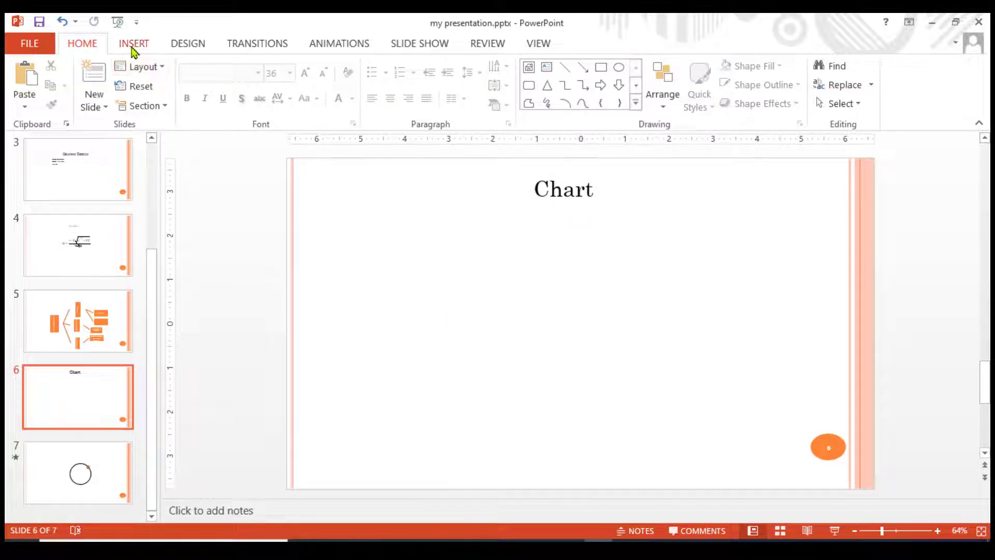
# - Insert a plain flat Pie chart after previewing the 3-D and doughnut variants
pyautogui.click(134, 44)
pyautogui.click(348, 90)
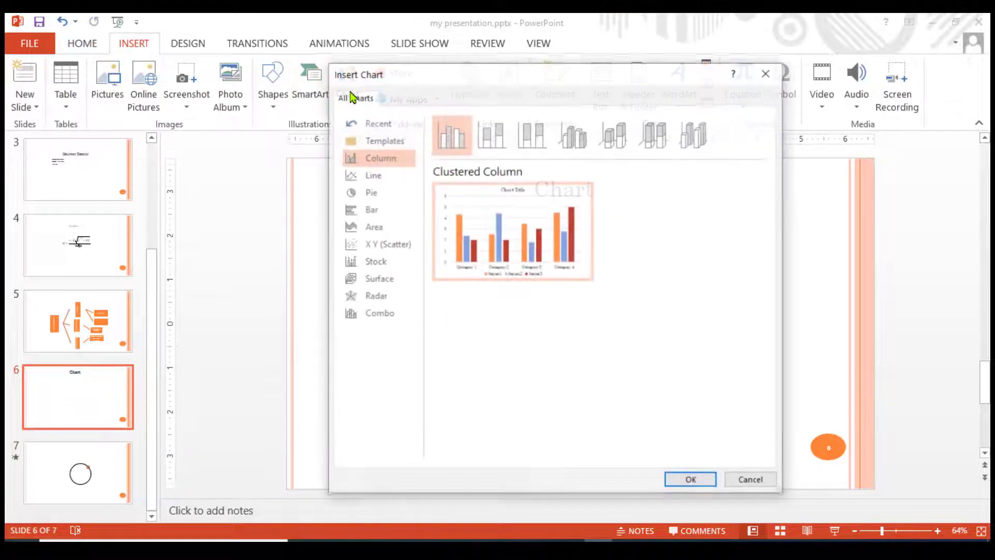
pyautogui.click(389, 197)
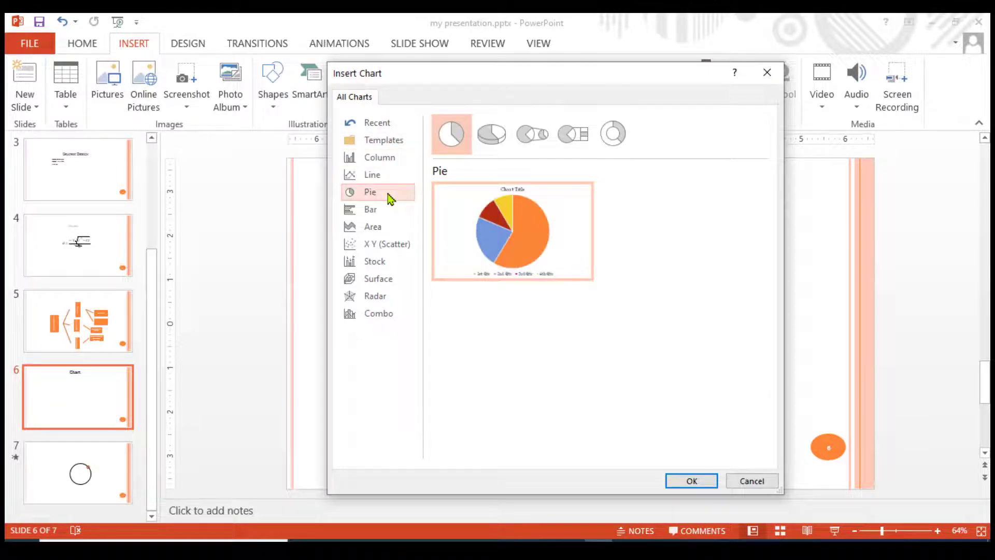
pyautogui.click(488, 145)
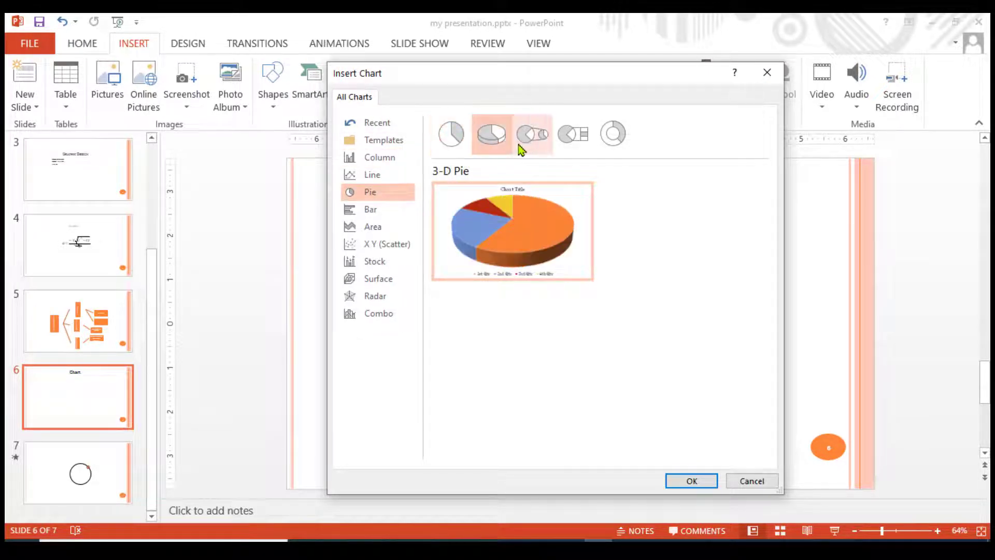
pyautogui.click(526, 145)
pyautogui.click(570, 141)
pyautogui.click(615, 137)
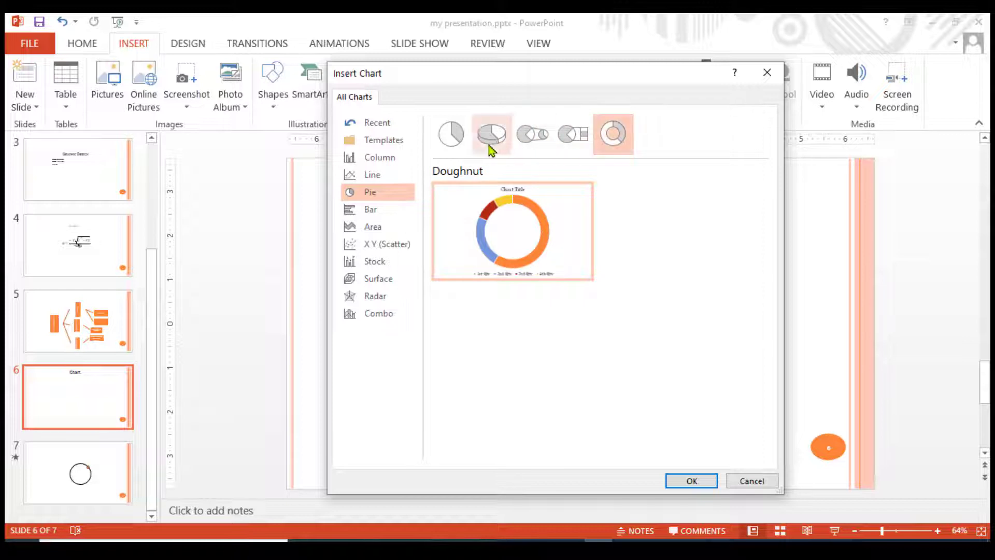
pyautogui.click(455, 137)
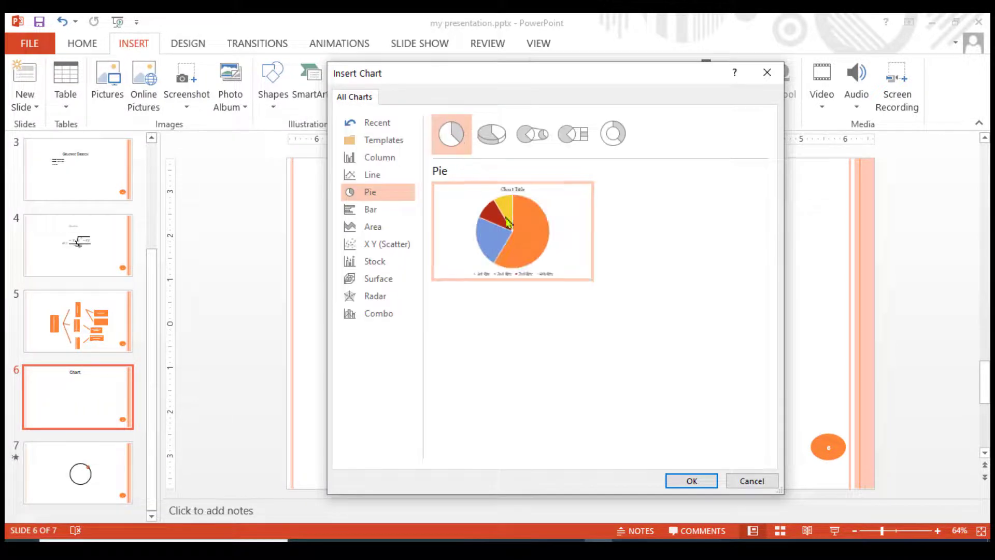
pyautogui.click(694, 483)
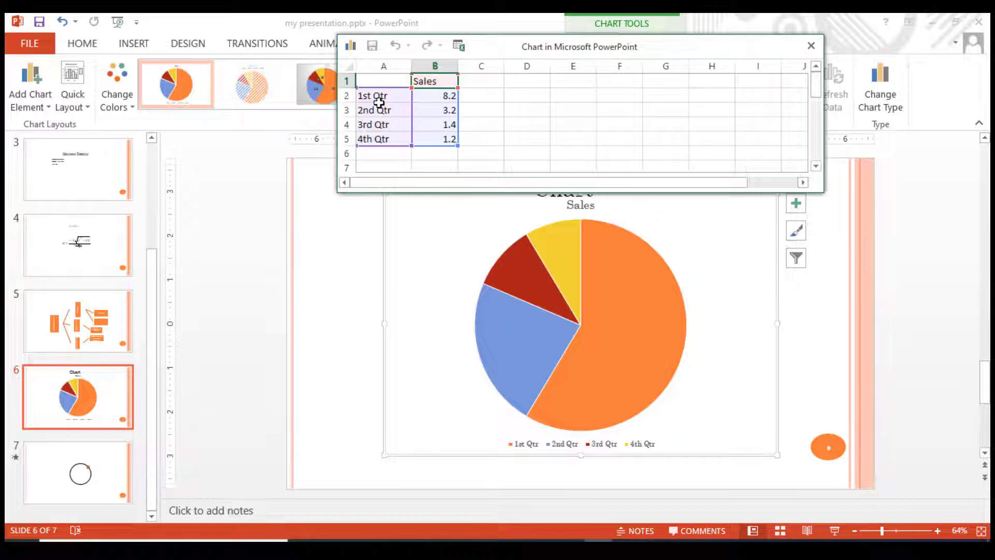
# - Rename the first category Apple with a value of 60%
pyautogui.click(379, 98)
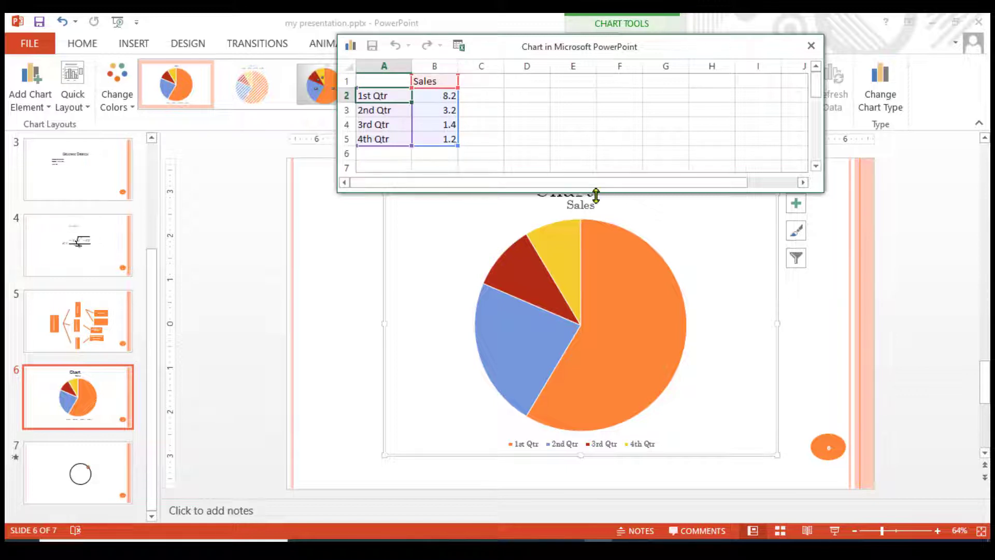
pyautogui.write('Ap')
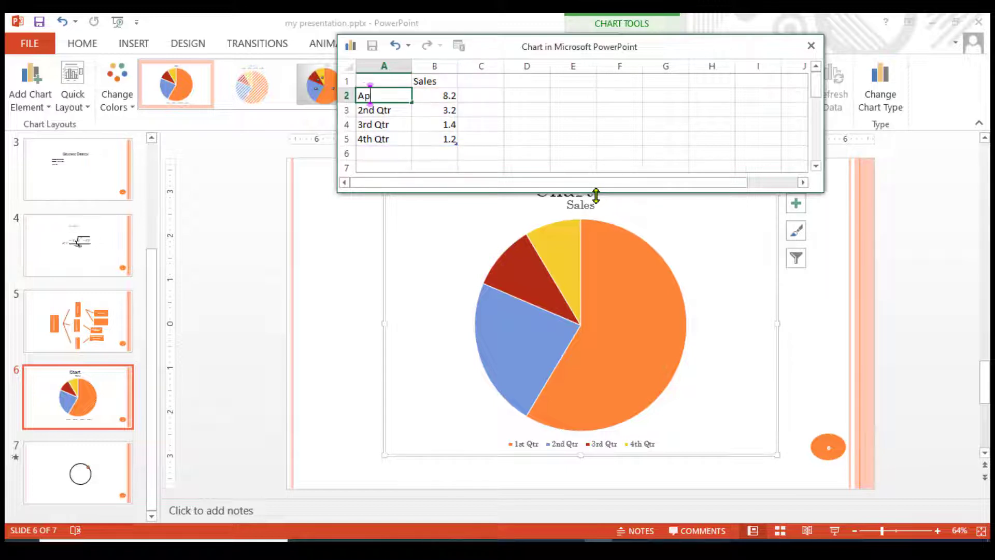
pyautogui.write('ple')
pyautogui.press('Tab')
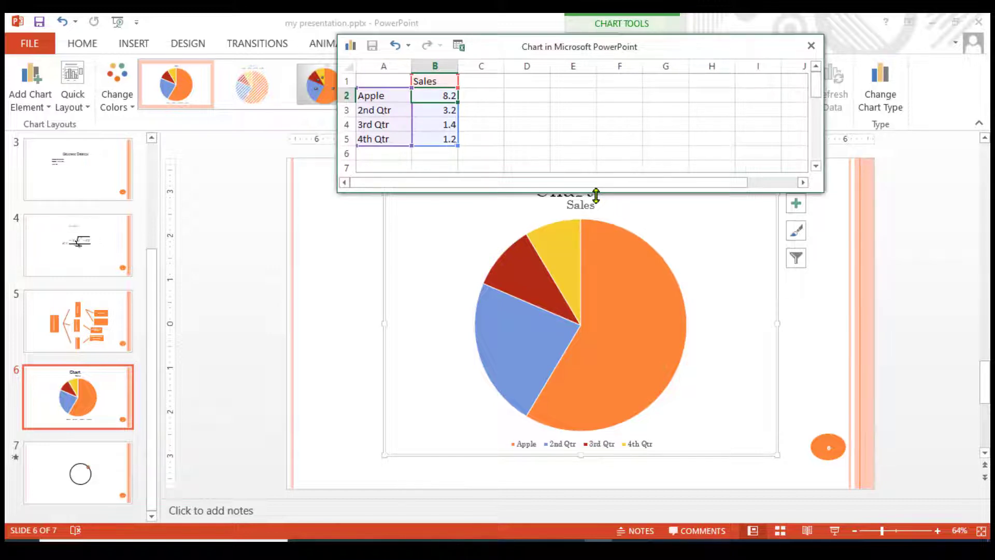
pyautogui.write('6')
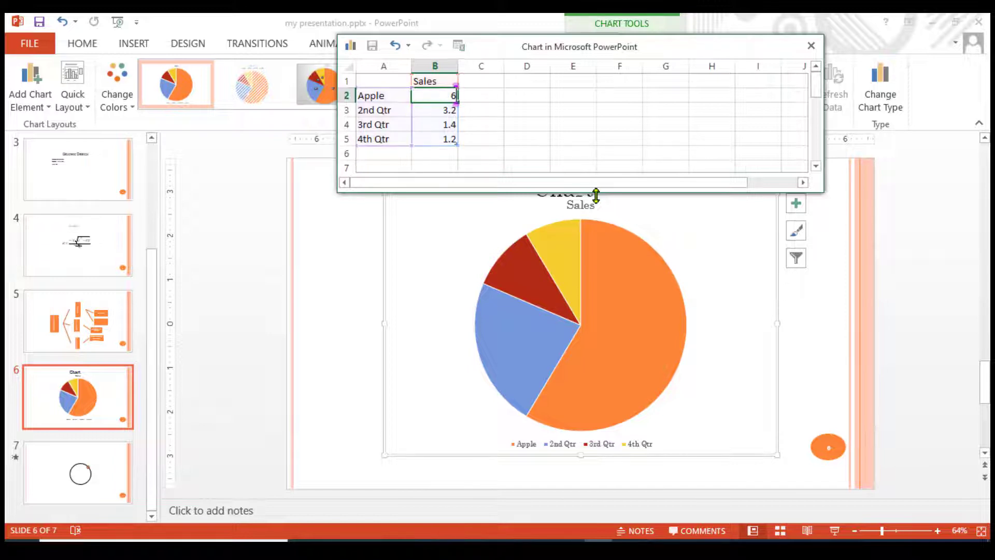
pyautogui.write('0%')
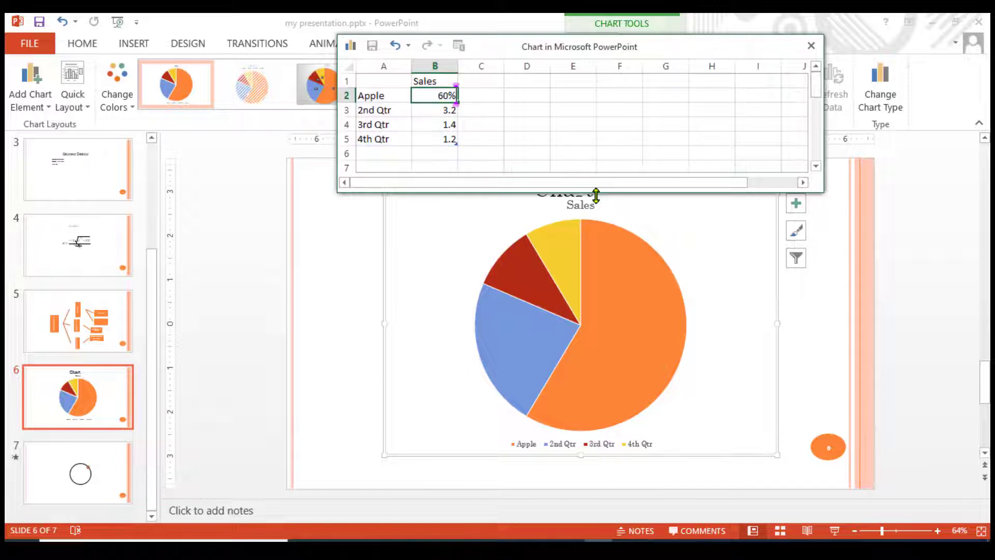
pyautogui.click(380, 110)
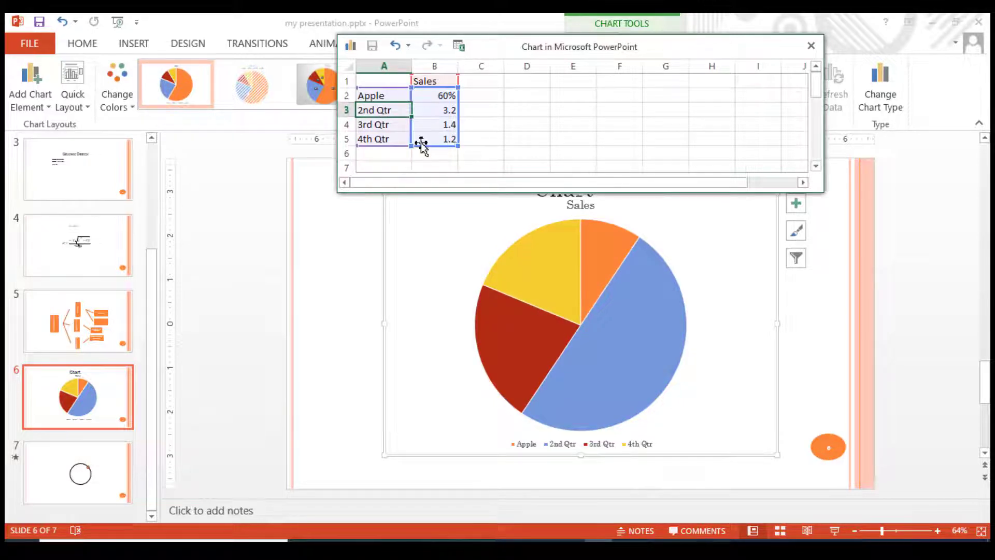
# - Rename the second category Orange with a value of 10
pyautogui.write('O')
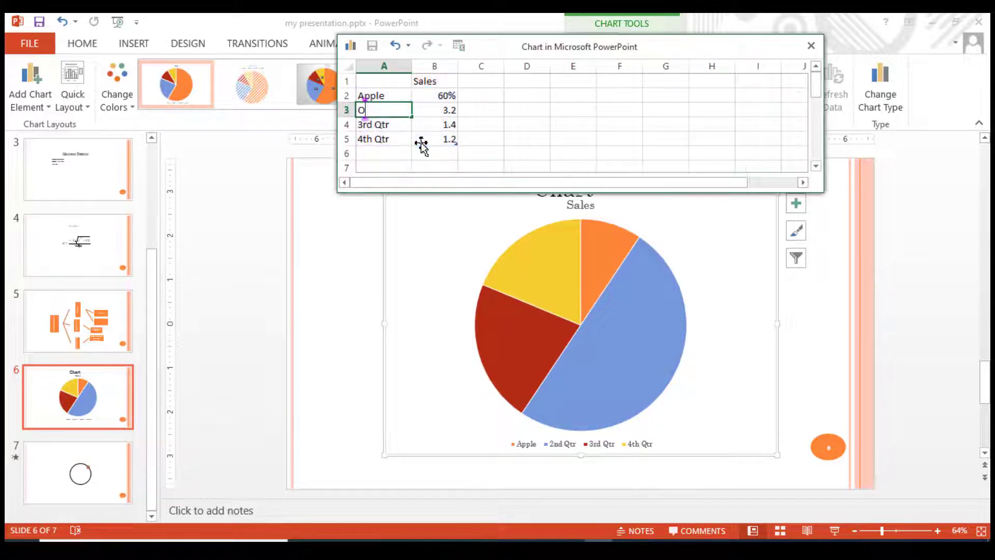
pyautogui.write('range')
pyautogui.click(442, 109)
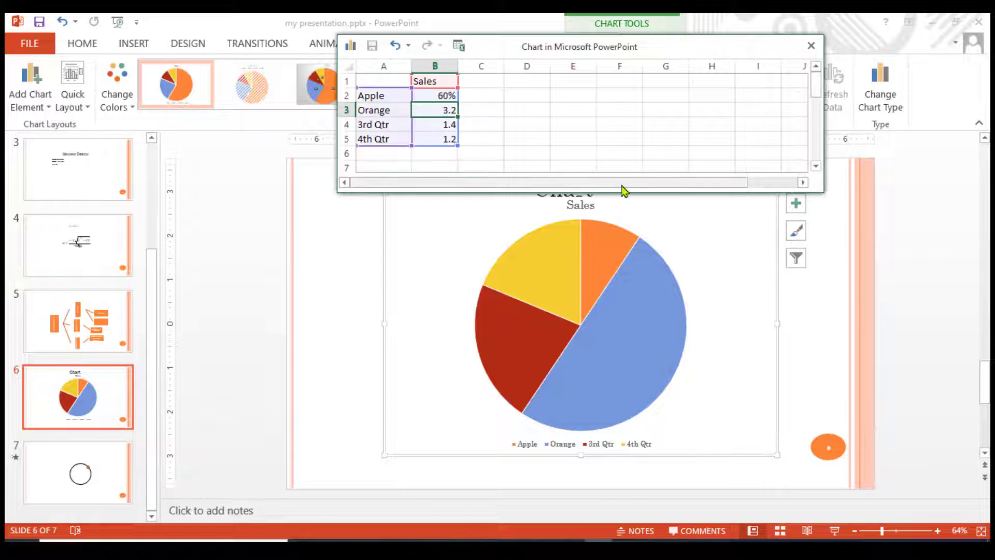
pyautogui.write('4')
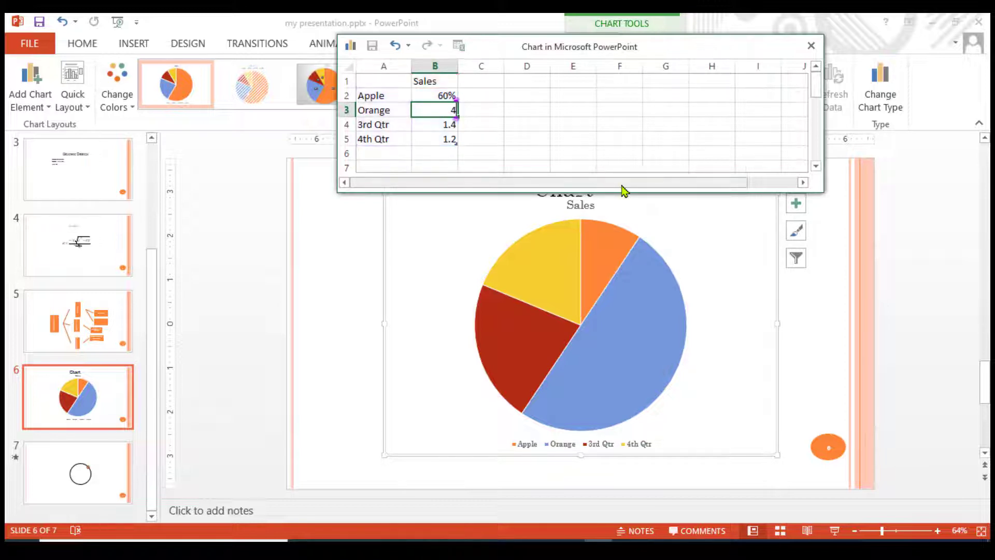
pyautogui.write('0')
pyautogui.press('BackSpace')
pyautogui.write('10')
pyautogui.click(381, 131)
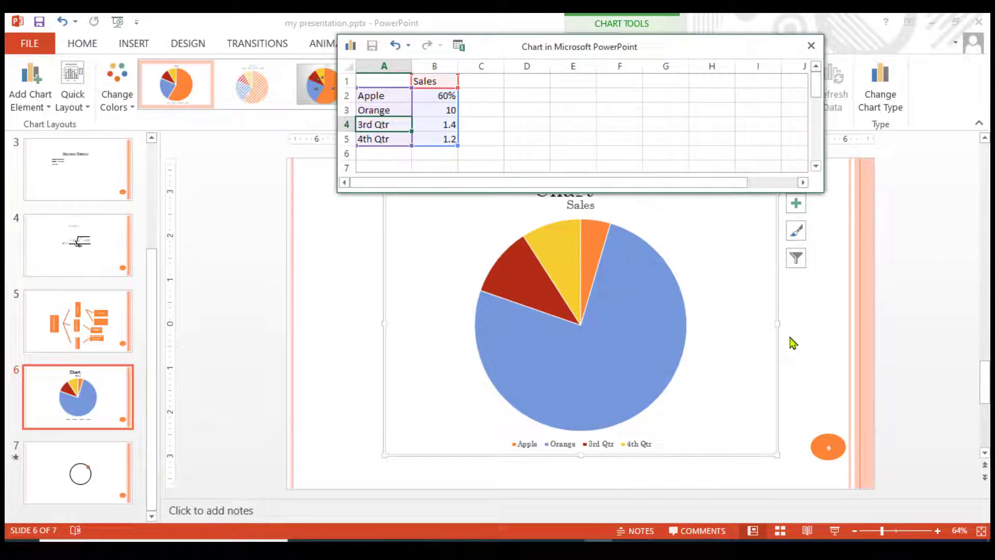
# - Name the third category Mango and set Orange's value to 10%
pyautogui.write('M')
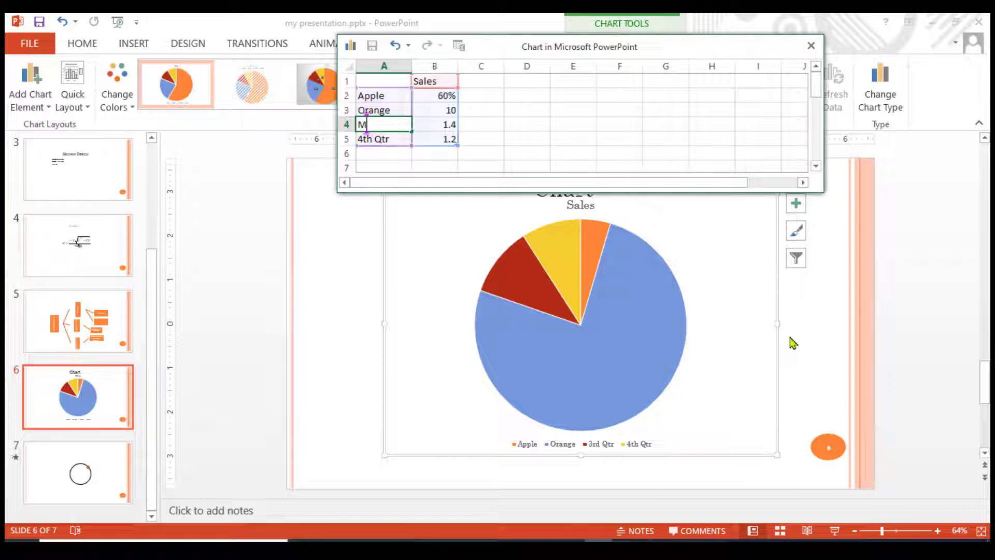
pyautogui.write('ango')
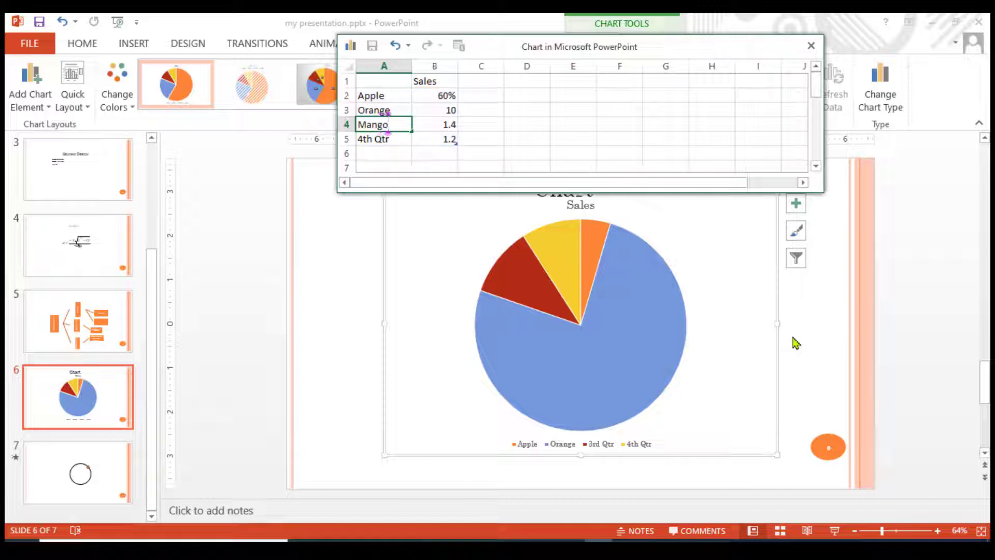
pyautogui.click(450, 110)
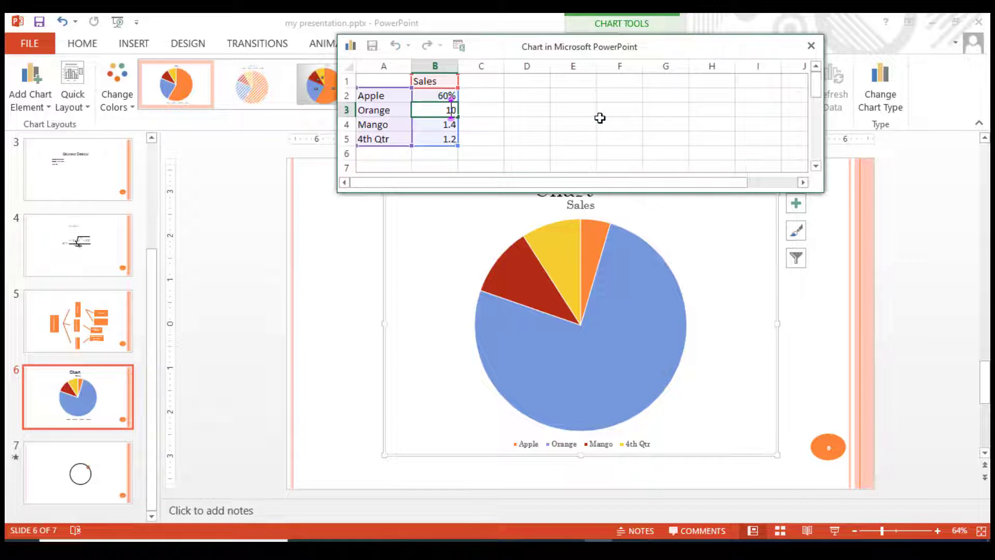
pyautogui.press('F2')
pyautogui.write('5')
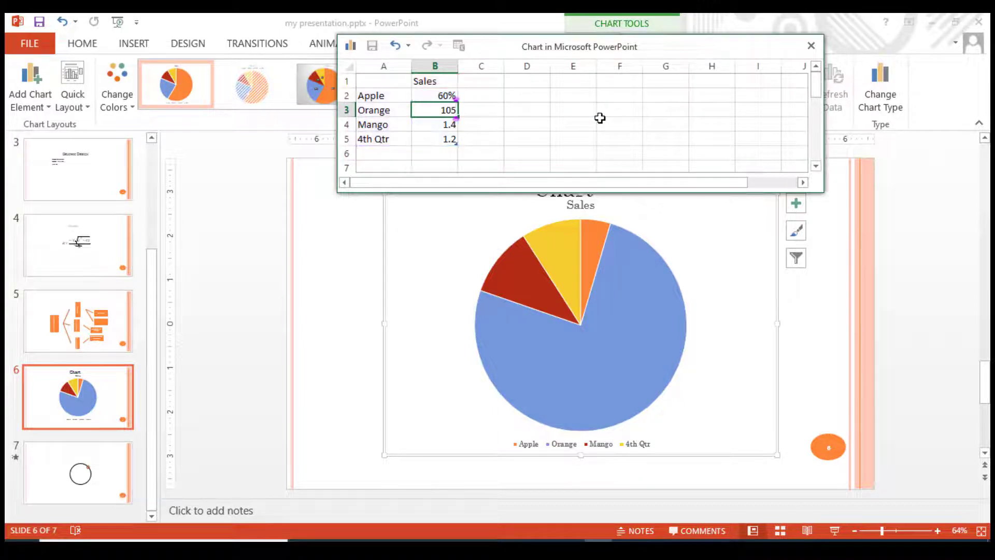
pyautogui.press('BackSpace')
pyautogui.write('%')
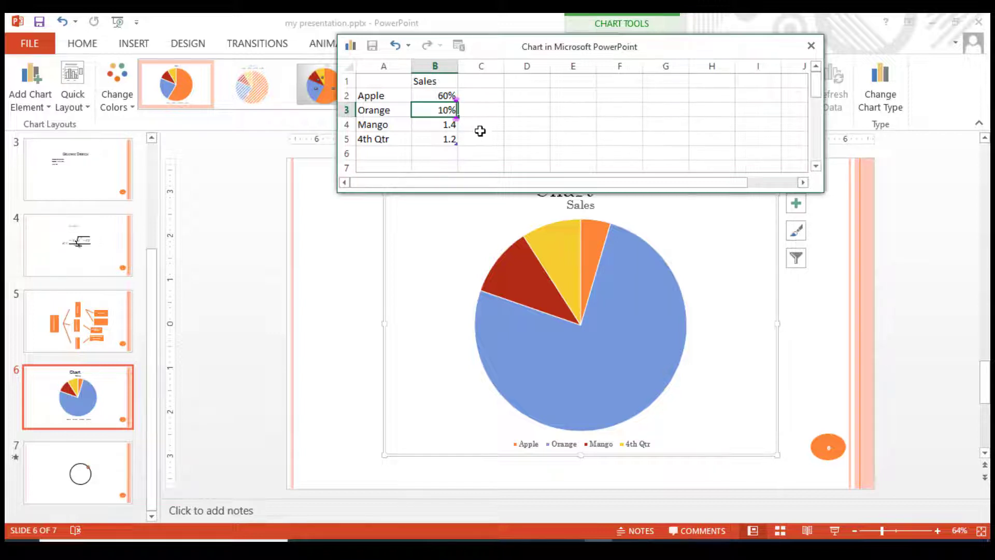
pyautogui.click(434, 128)
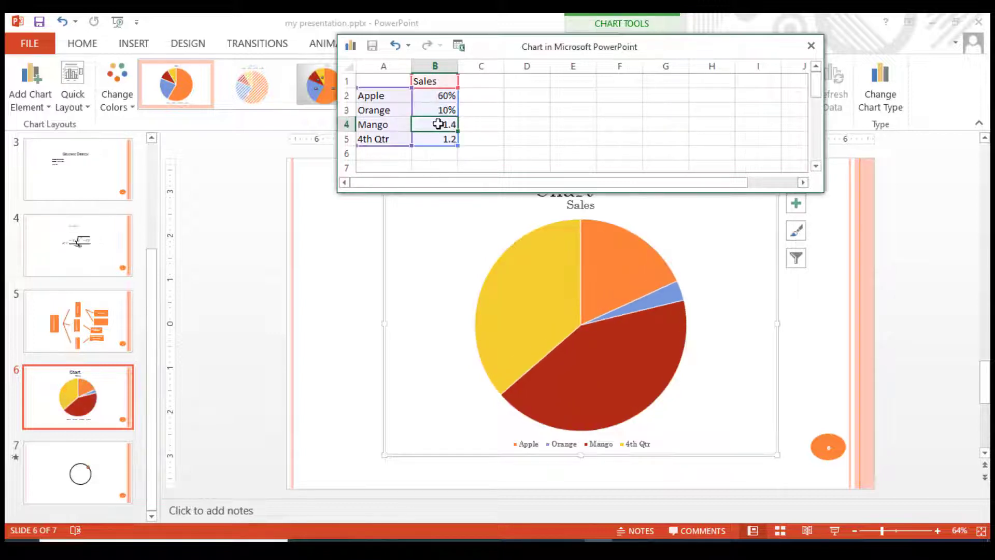
# - Replace Mango's value with 10%
pyautogui.doubleClick(437, 125)
pyautogui.moveTo(437, 124); pyautogui.dragTo(458, 135)
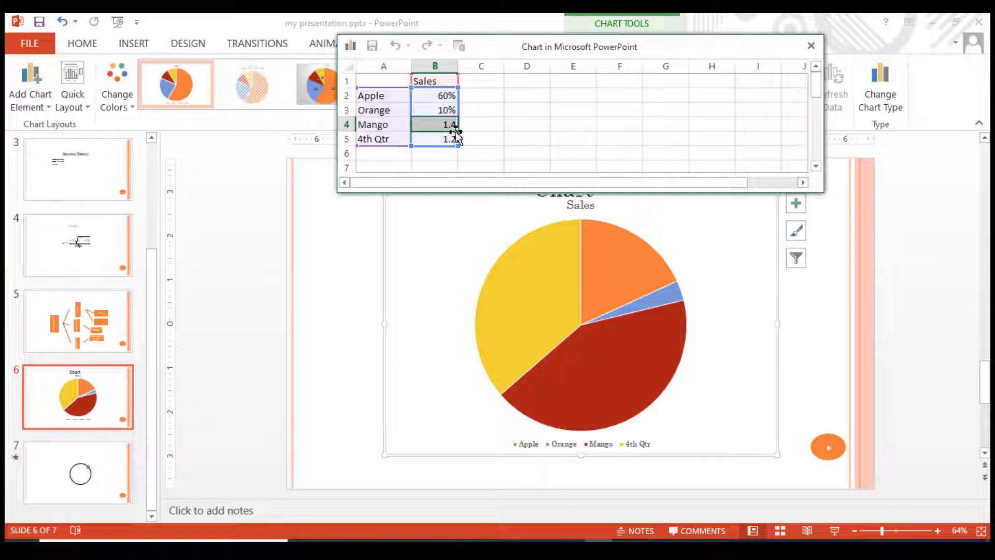
pyautogui.write('10')
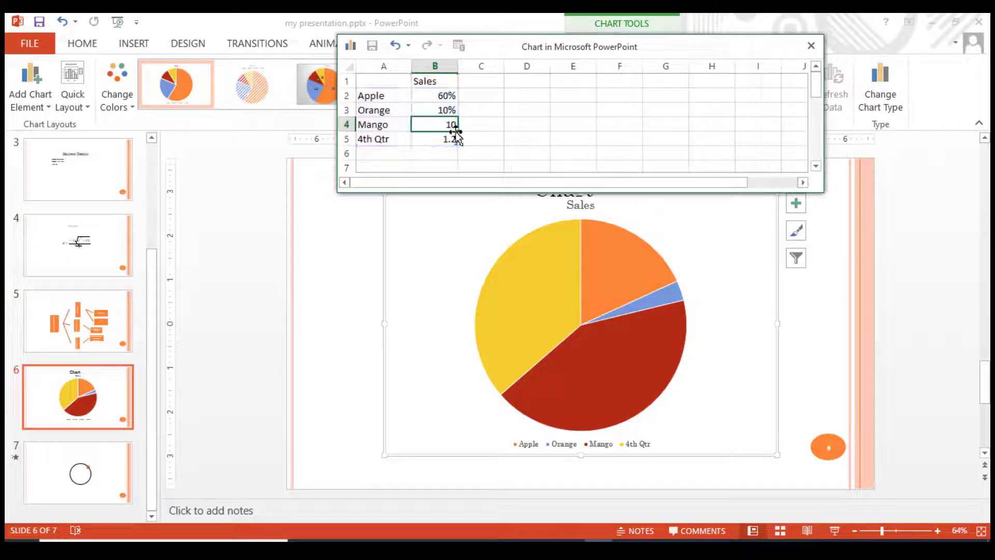
pyautogui.write('%')
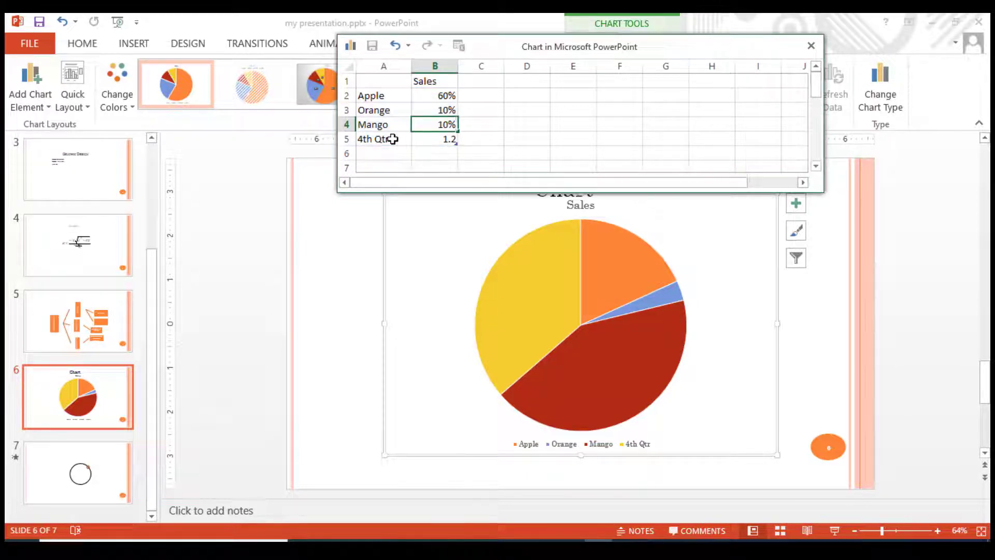
pyautogui.click(393, 139)
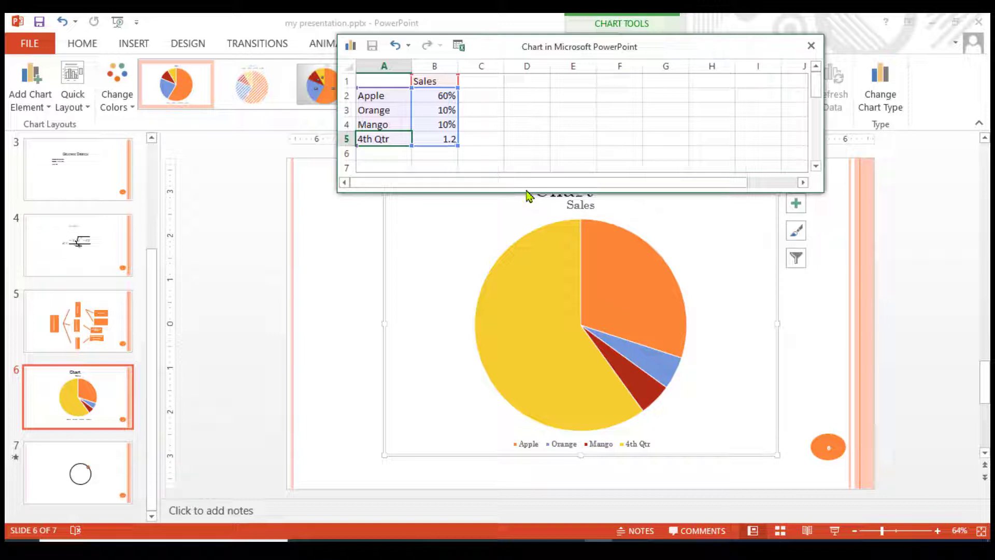
# - Rename the 4th Qtr category to Guava, fixing the misspellings
pyautogui.write('g')
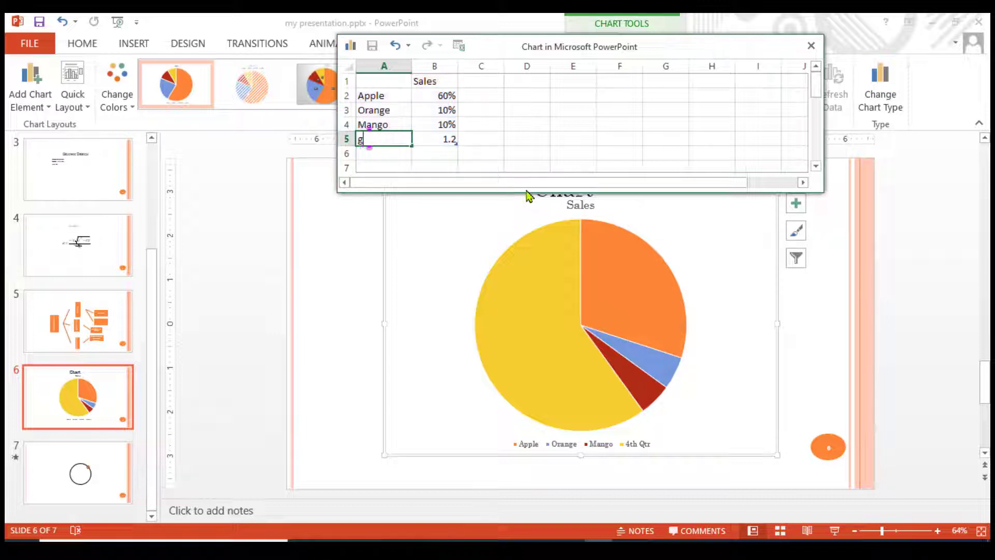
pyautogui.write('UYA')
pyautogui.press('BackSpace')
pyautogui.press('BackSpace')
pyautogui.press('BackSpace')
pyautogui.write('UYA')
pyautogui.write('VA')
pyautogui.press('BackSpace')
pyautogui.press('BackSpace')
pyautogui.press('BackSpace')
pyautogui.press('BackSpace')
pyautogui.press('BackSpace')
pyautogui.press('BackSpace')
pyautogui.write('Guyav')
pyautogui.write('a')
pyautogui.press('Tab')
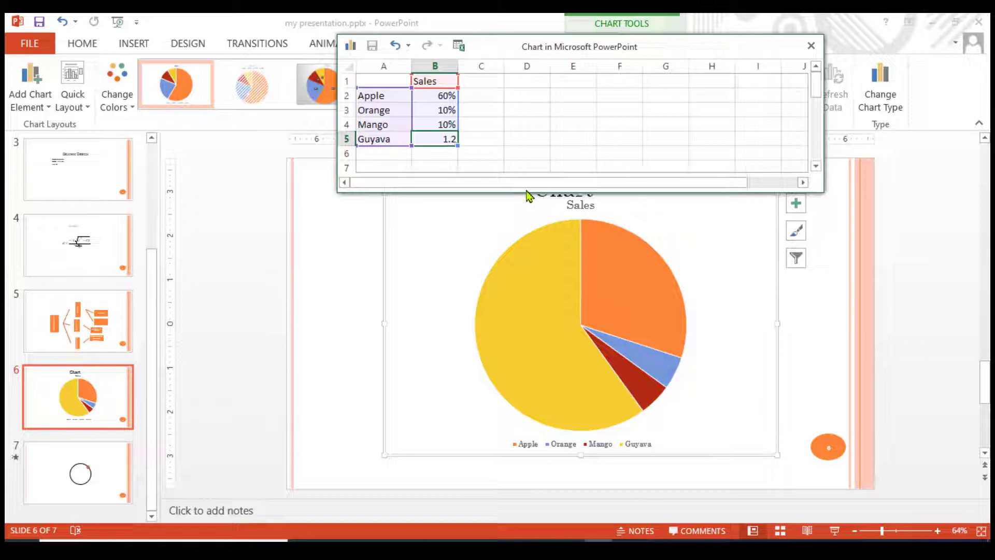
pyautogui.click(375, 138)
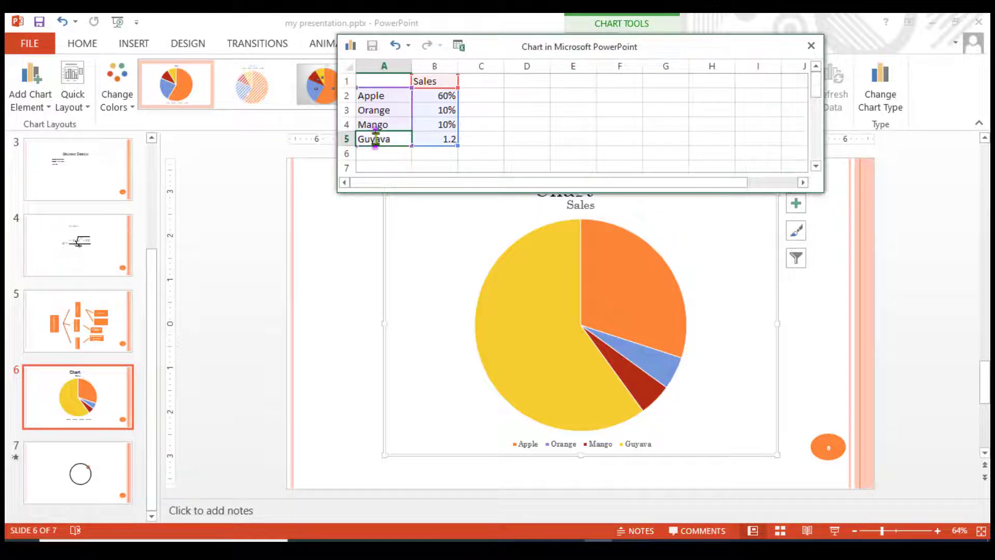
pyautogui.press('BackSpace')
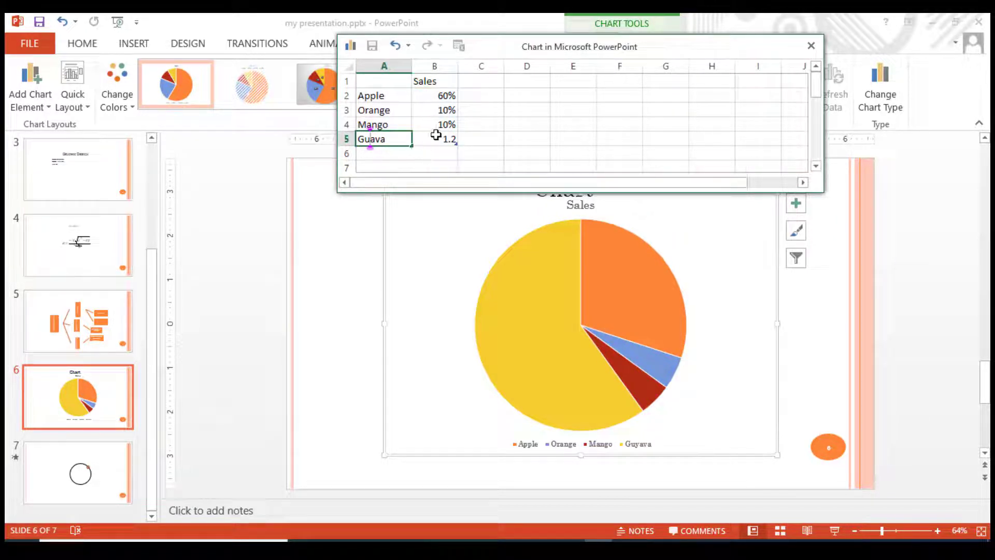
pyautogui.click(436, 135)
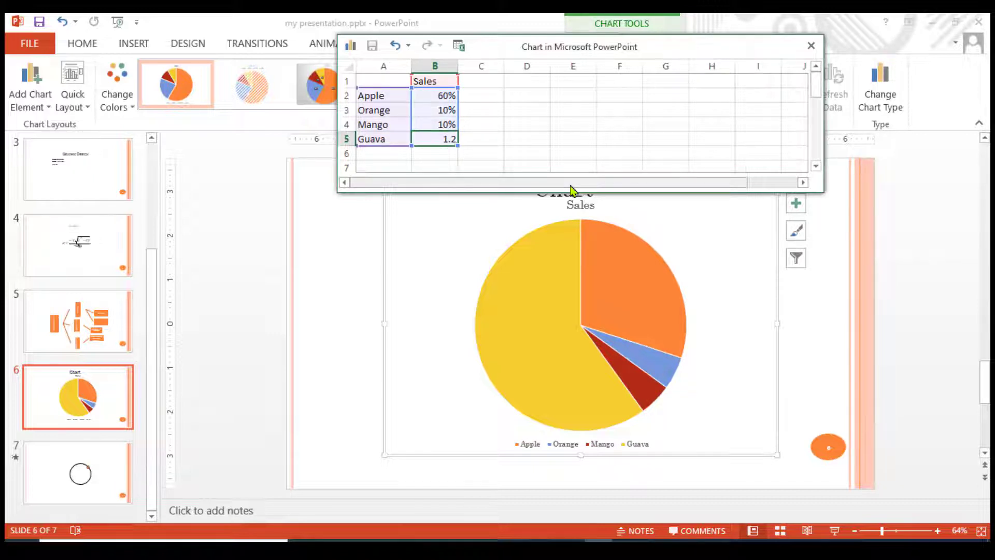
# - Set Guava to 5% and Mango to 15%, then close the data sheet
pyautogui.write('5')
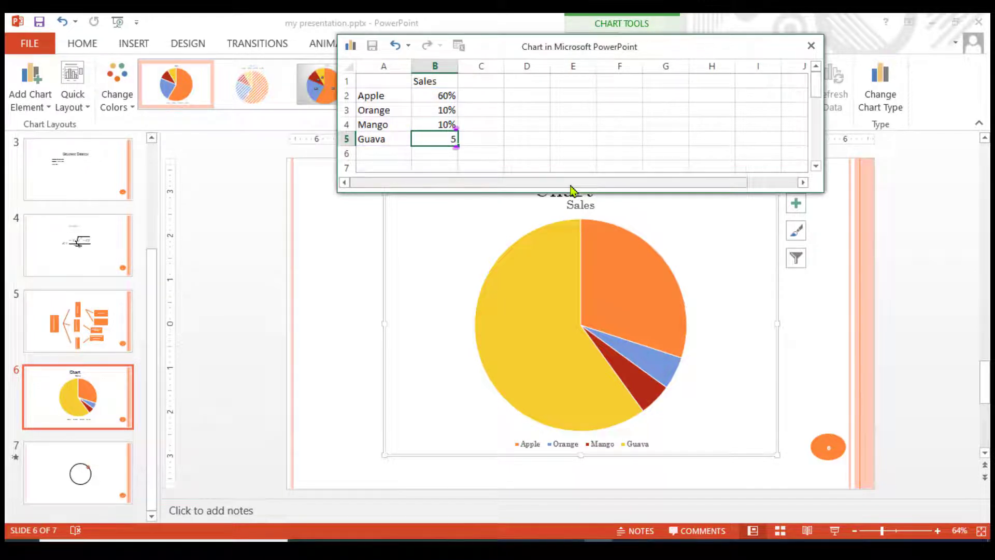
pyautogui.write('%')
pyautogui.click(444, 110)
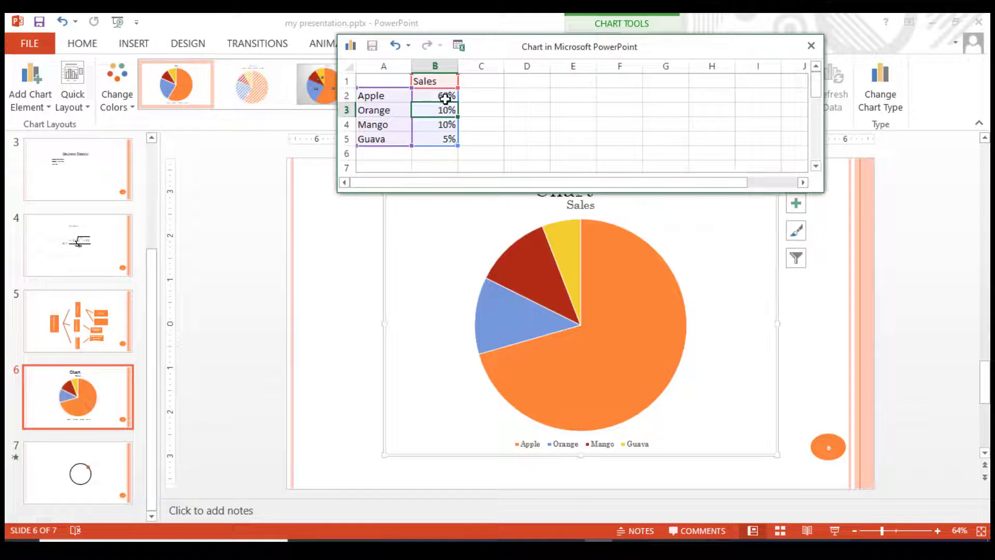
pyautogui.click(445, 99)
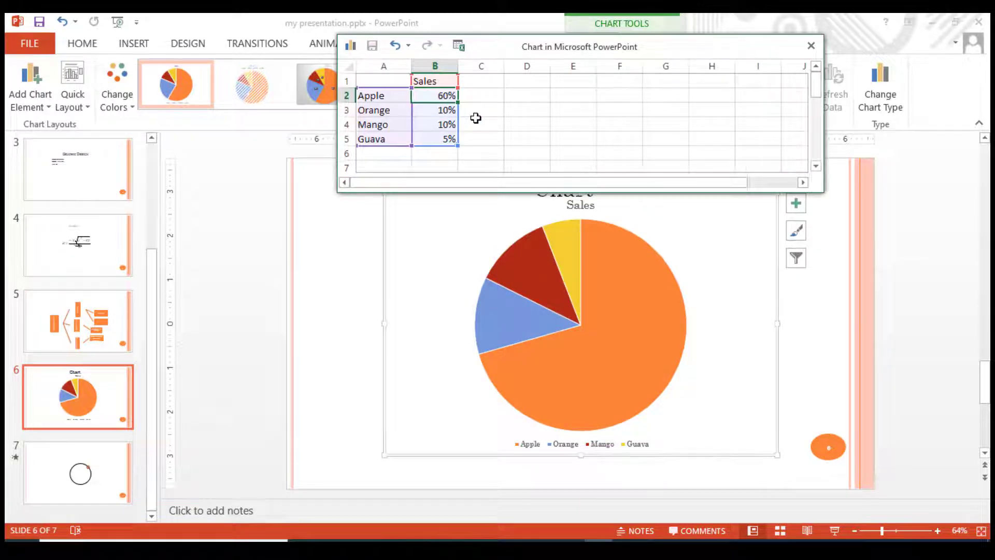
pyautogui.doubleClick(434, 126)
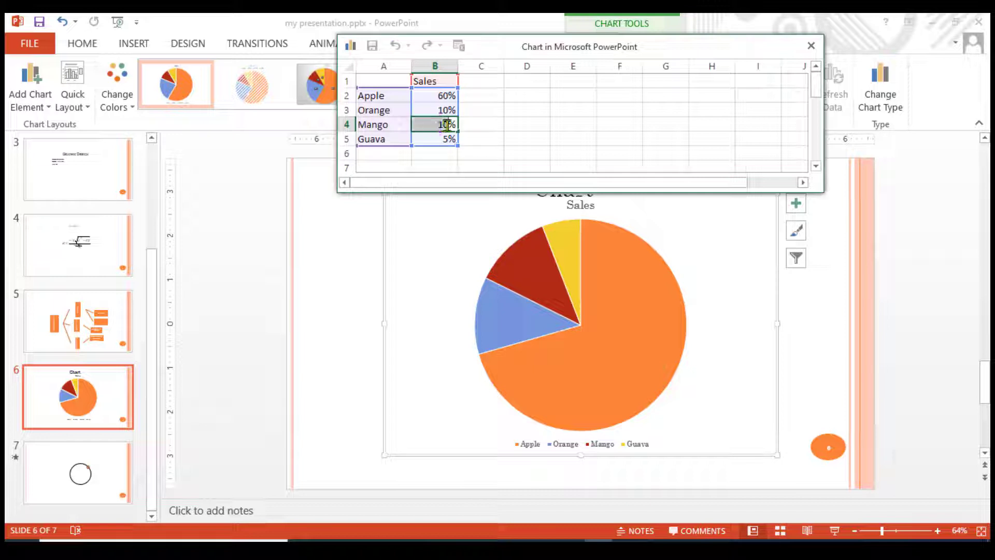
pyautogui.write('15')
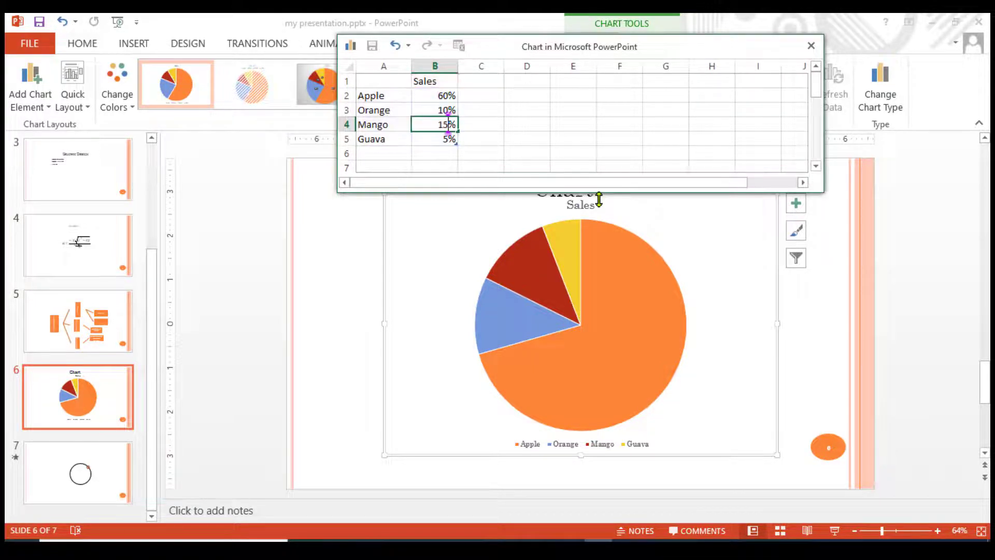
pyautogui.click(515, 136)
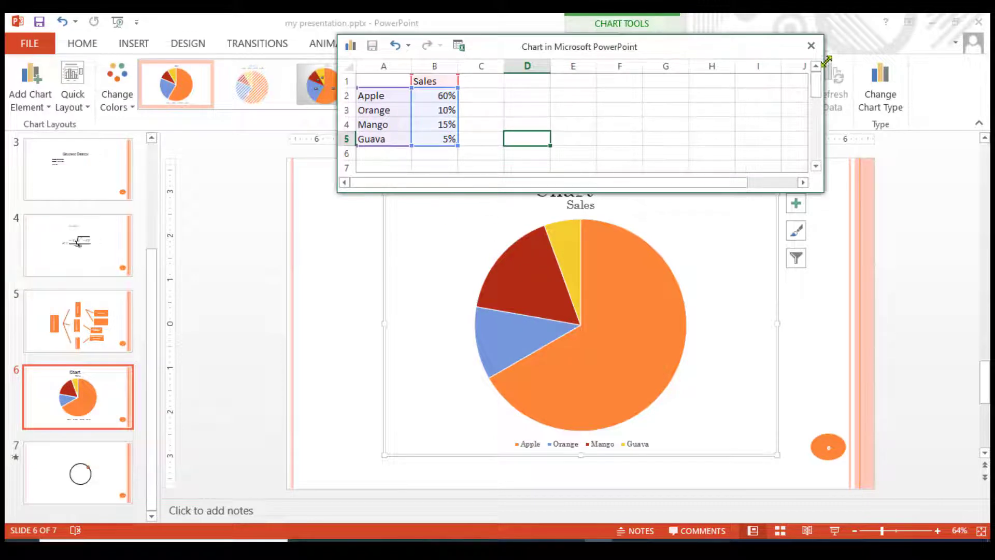
pyautogui.click(811, 46)
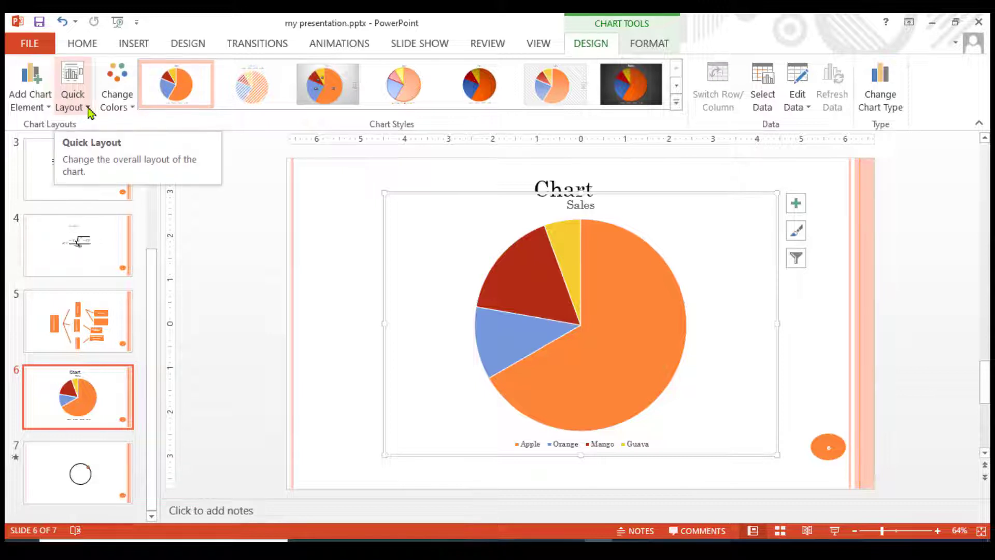
# - Try Chart Styles 6, 5, 3 and 2, then settle on the plain solid-colour Style 1
pyautogui.click(655, 44)
pyautogui.click(592, 46)
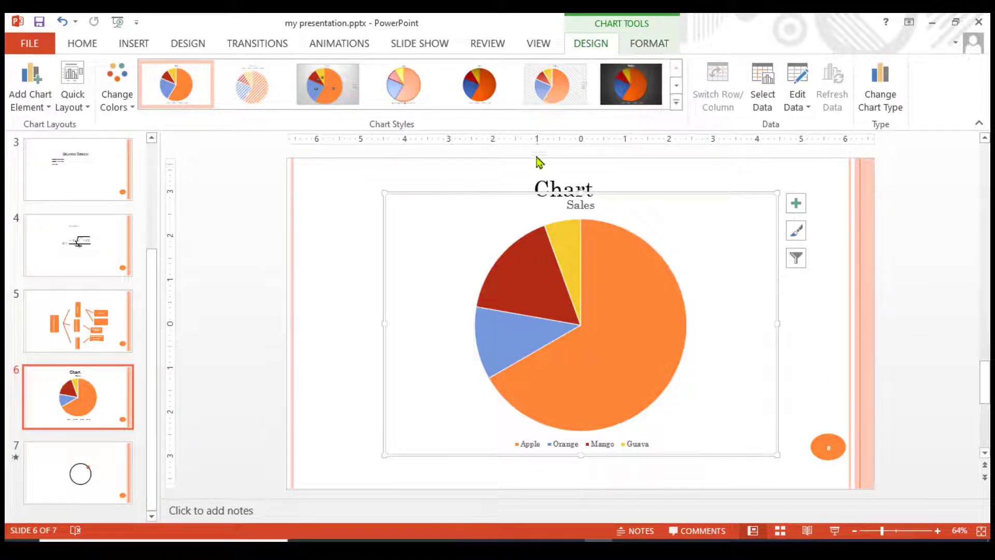
pyautogui.click(579, 92)
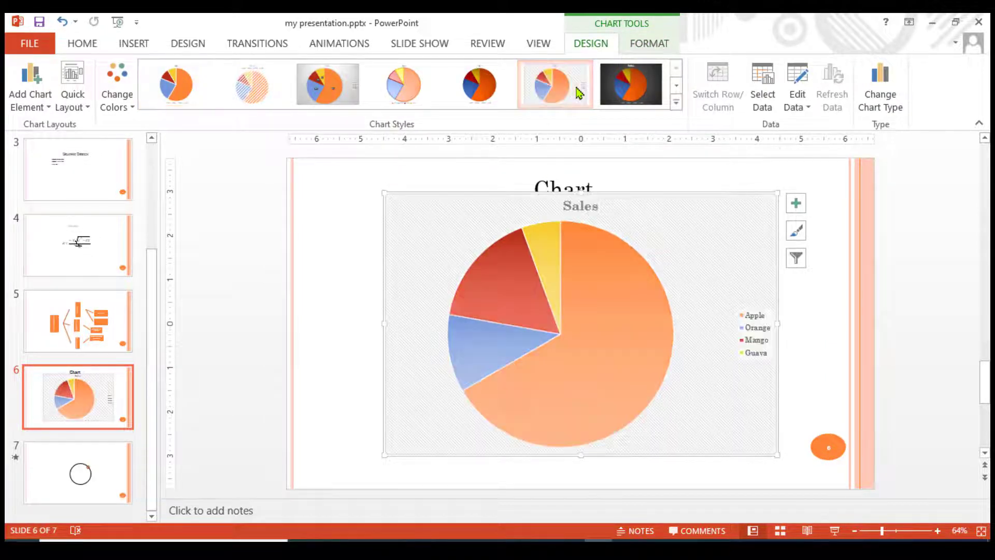
pyautogui.click(487, 98)
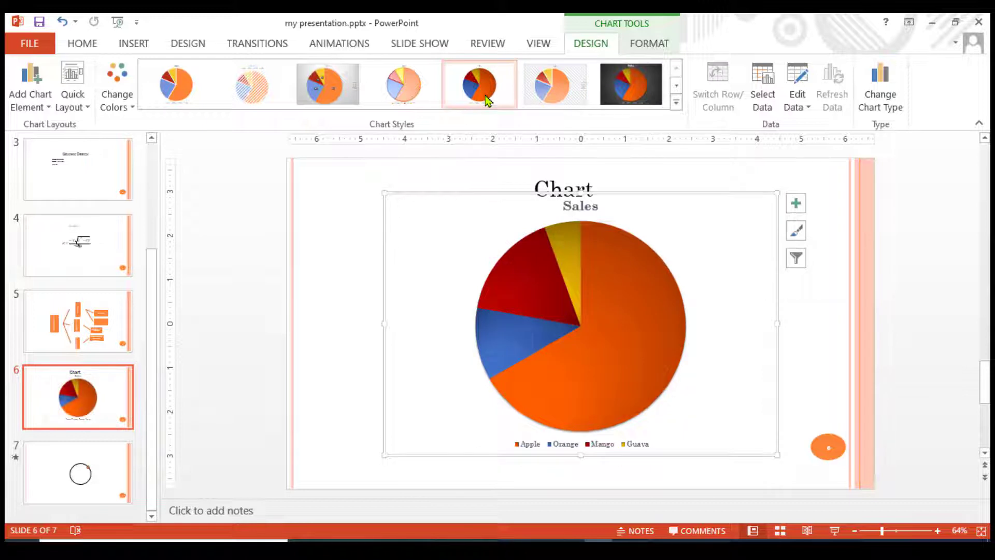
pyautogui.click(318, 89)
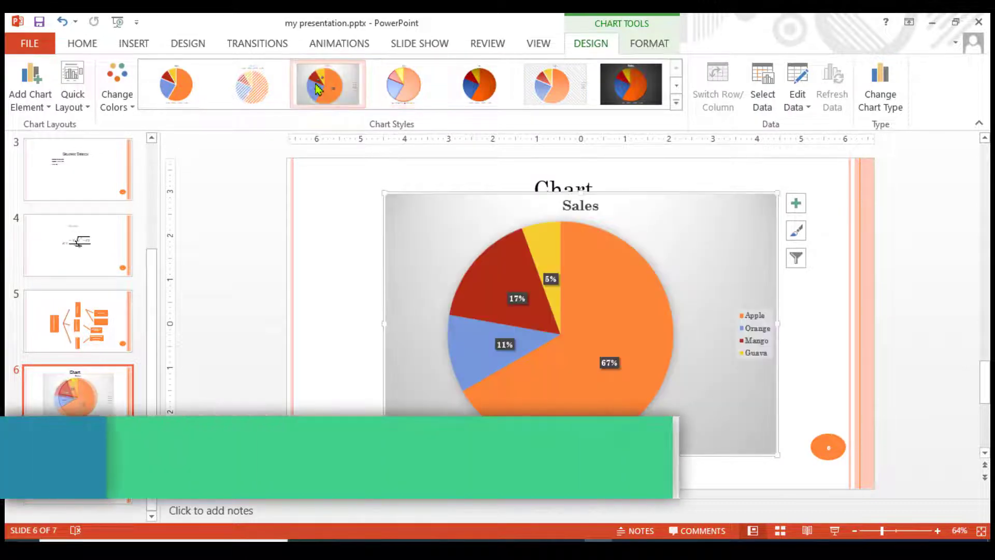
pyautogui.click(271, 83)
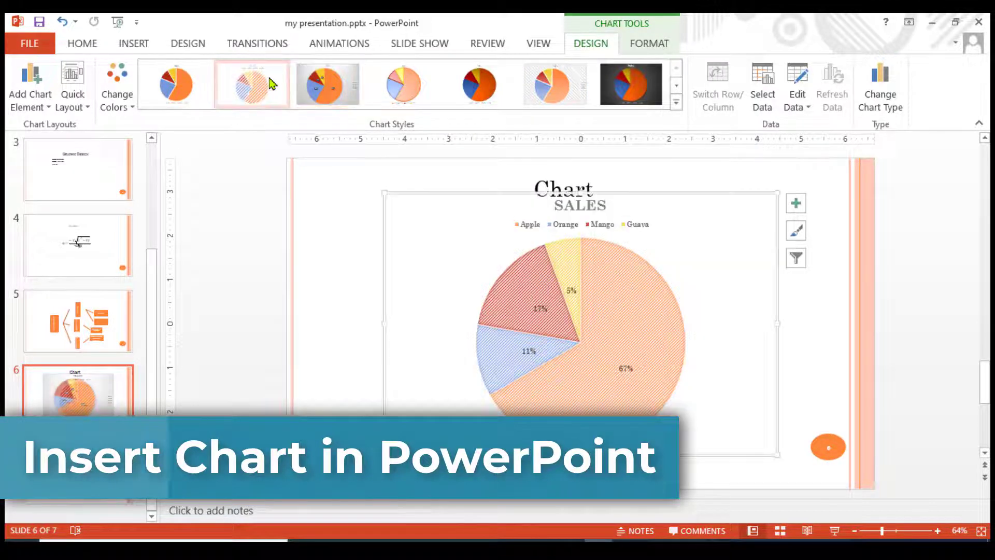
pyautogui.click(196, 91)
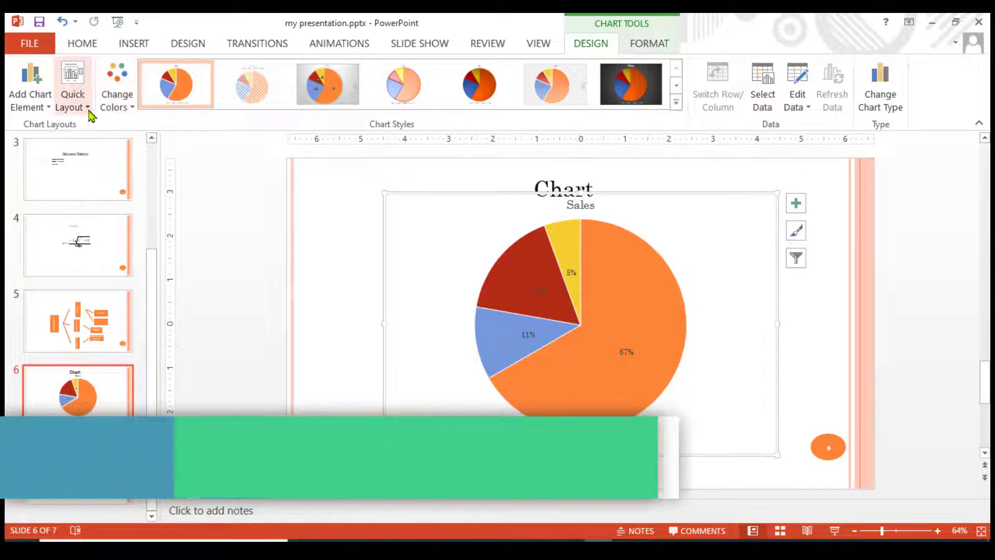
# - Apply Quick Layout 4 for name-and-value slice labels and show the Chart Title options
pyautogui.click(89, 112)
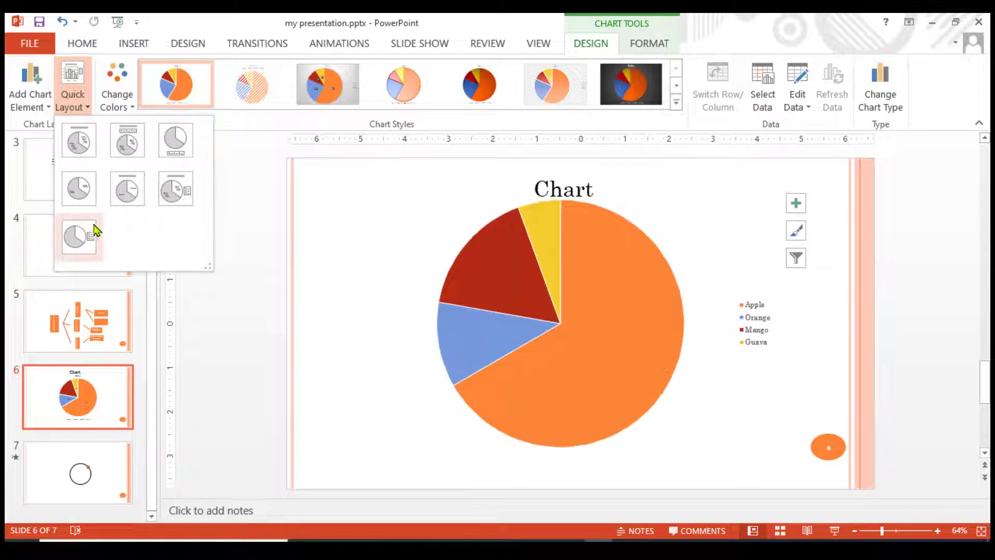
pyautogui.click(81, 189)
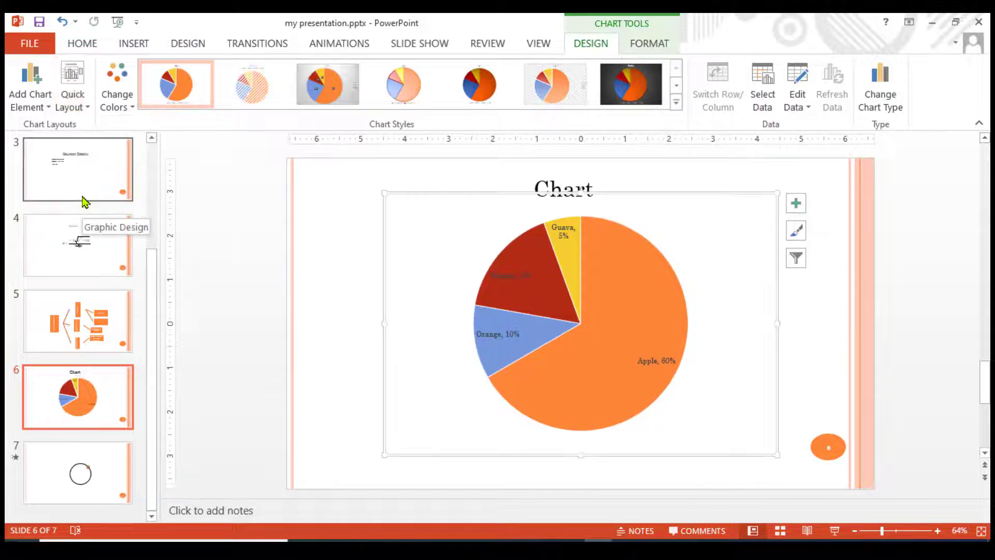
pyautogui.click(44, 109)
pyautogui.moveTo(54, 127)
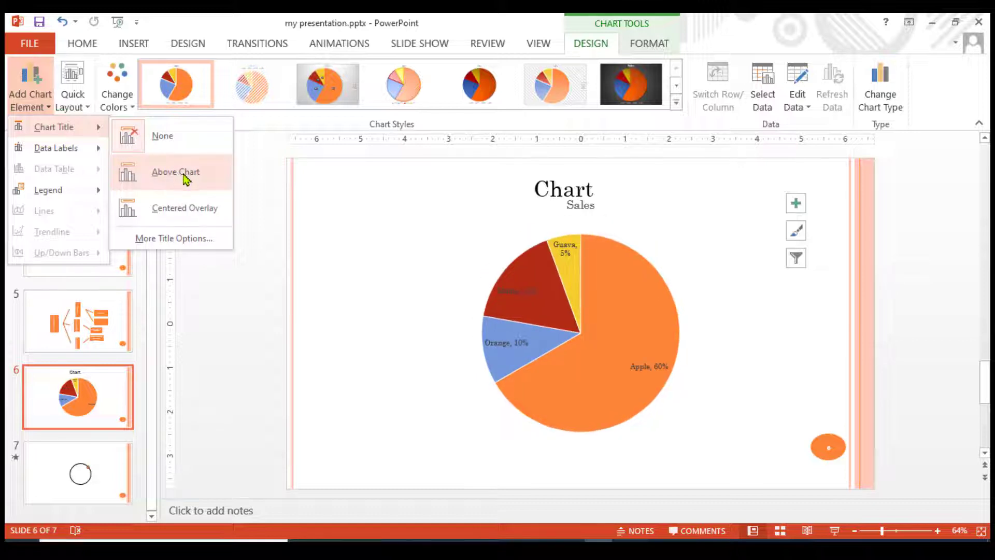
pyautogui.click(190, 238)
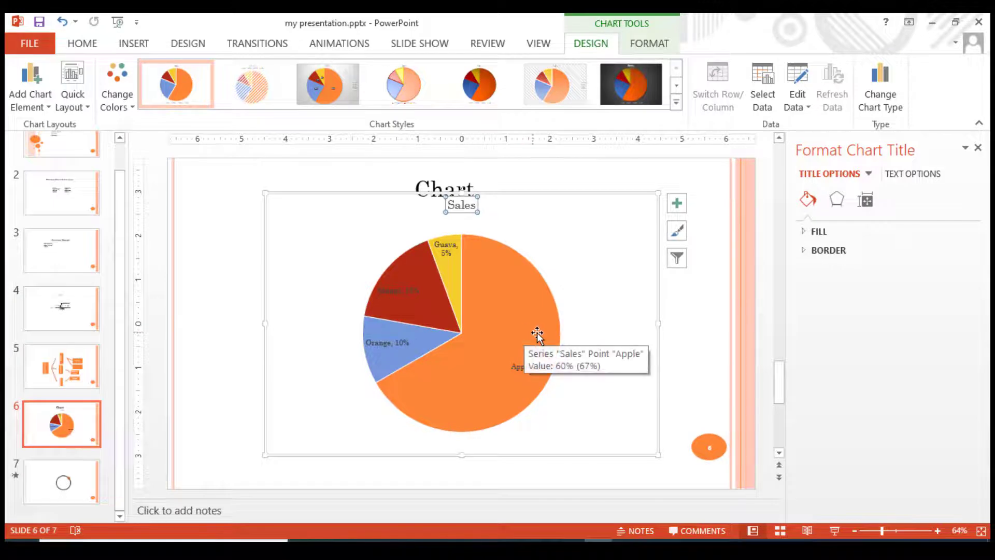
pyautogui.click(804, 233)
pyautogui.click(803, 231)
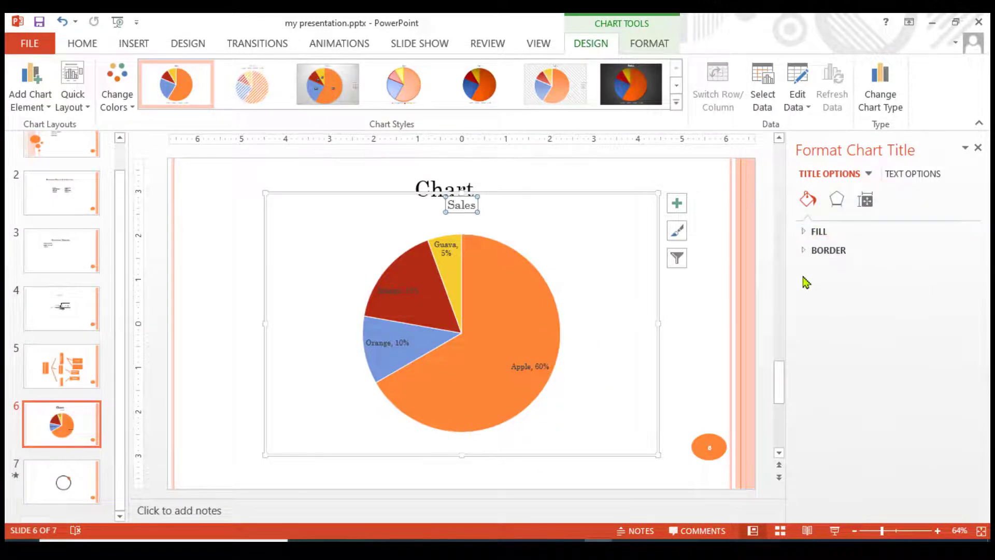
pyautogui.click(804, 250)
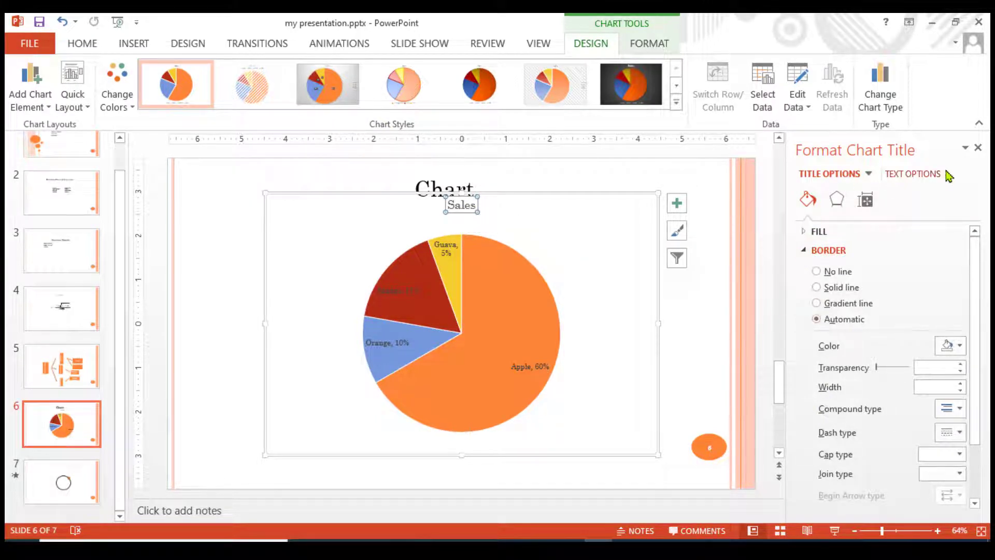
pyautogui.click(978, 148)
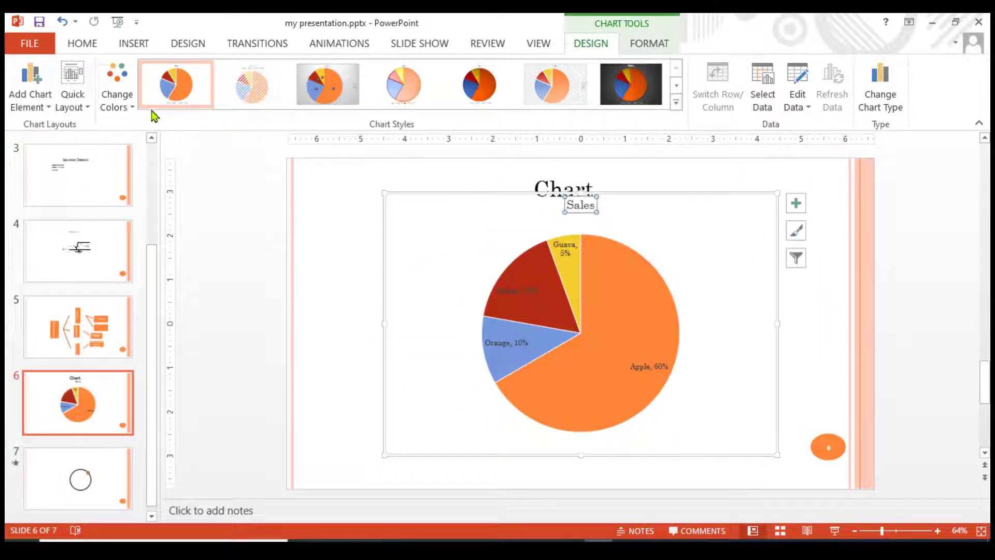
pyautogui.click(48, 108)
pyautogui.moveTo(48, 190)
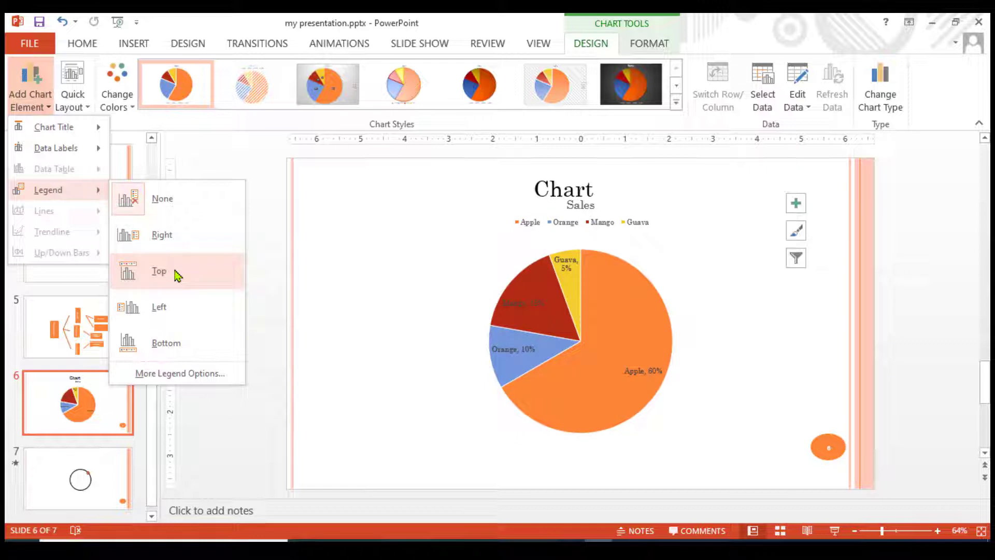
pyautogui.click(160, 271)
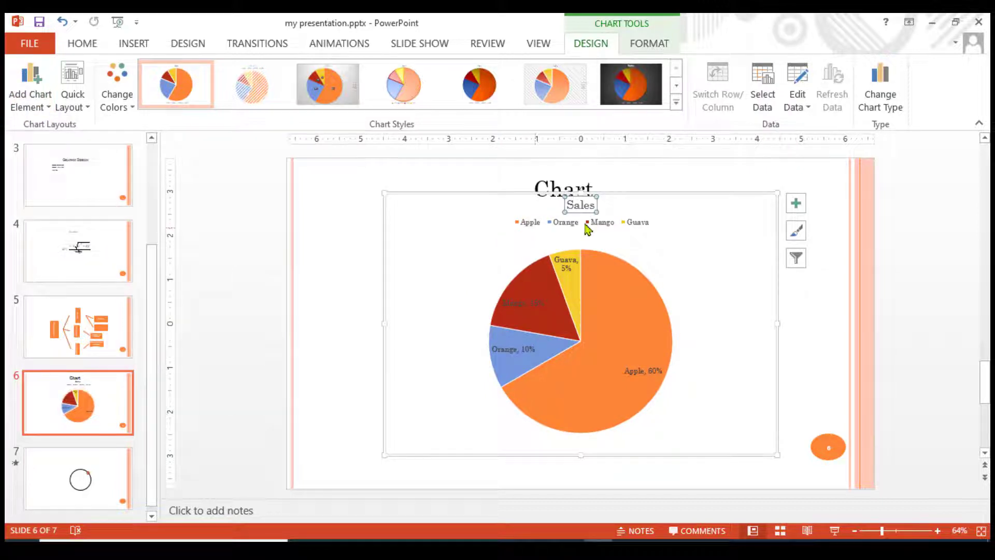
pyautogui.click(47, 106)
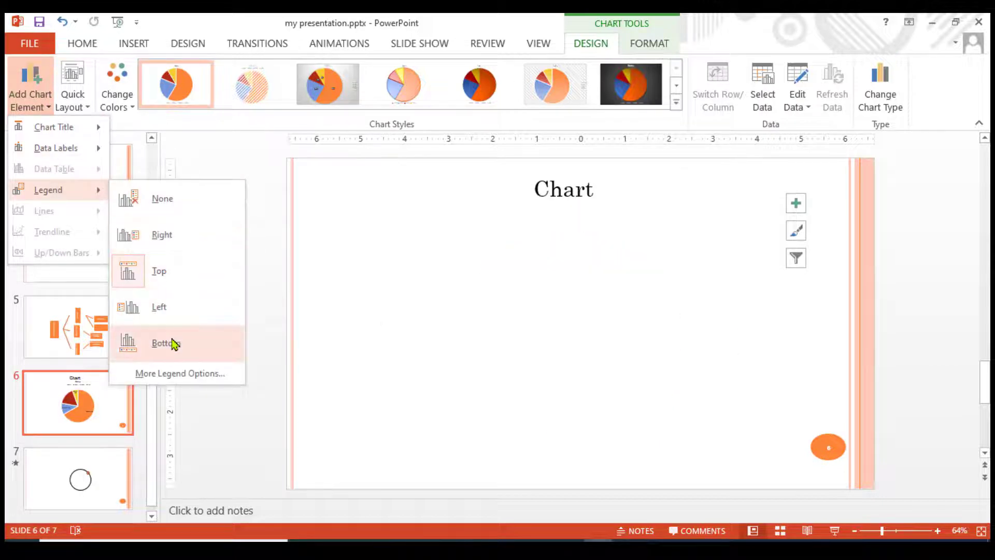
pyautogui.click(172, 342)
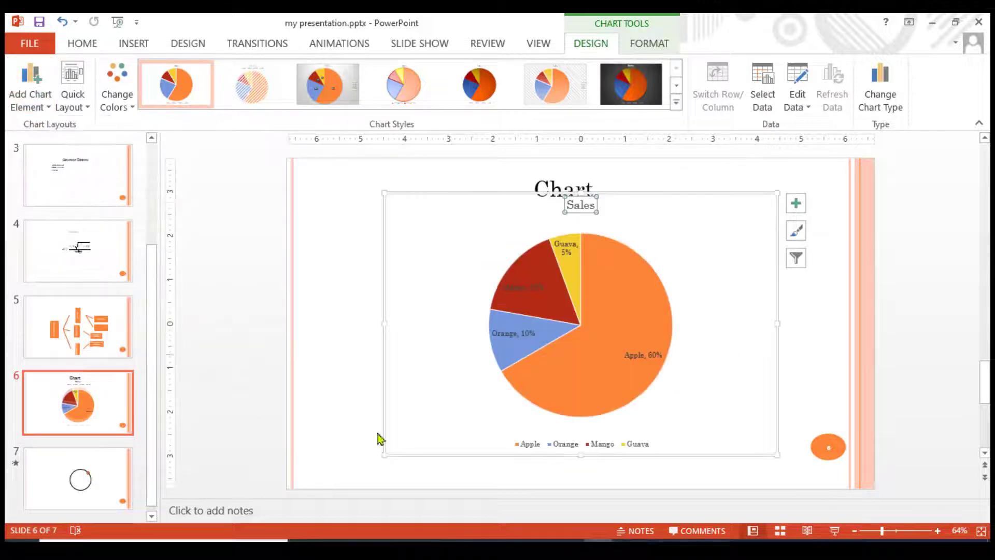
pyautogui.click(938, 531)
pyautogui.click(937, 531)
pyautogui.click(938, 532)
pyautogui.scroll(-2, 864, 434)
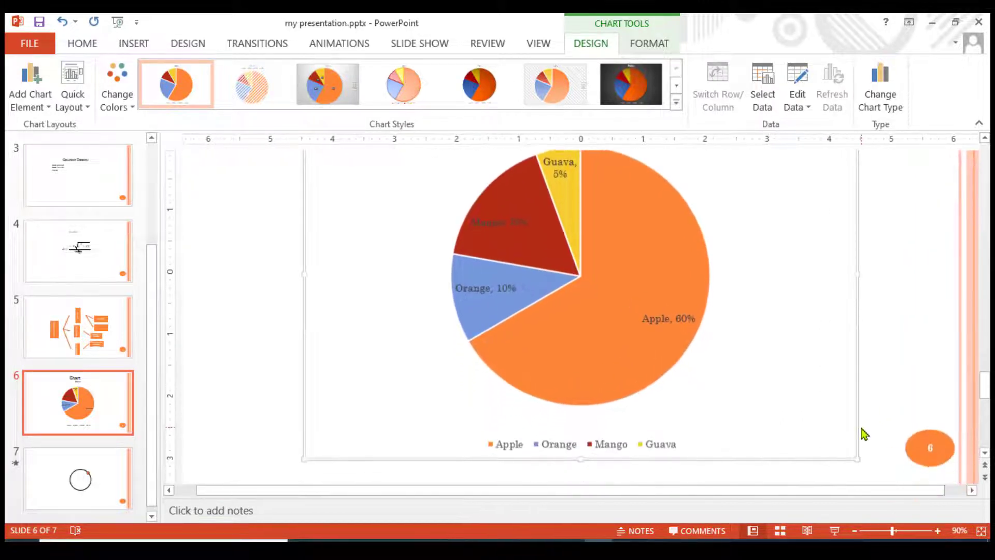
pyautogui.scroll(-2, 862, 433)
pyautogui.scroll(2, 862, 433)
pyautogui.scroll(-1, 862, 434)
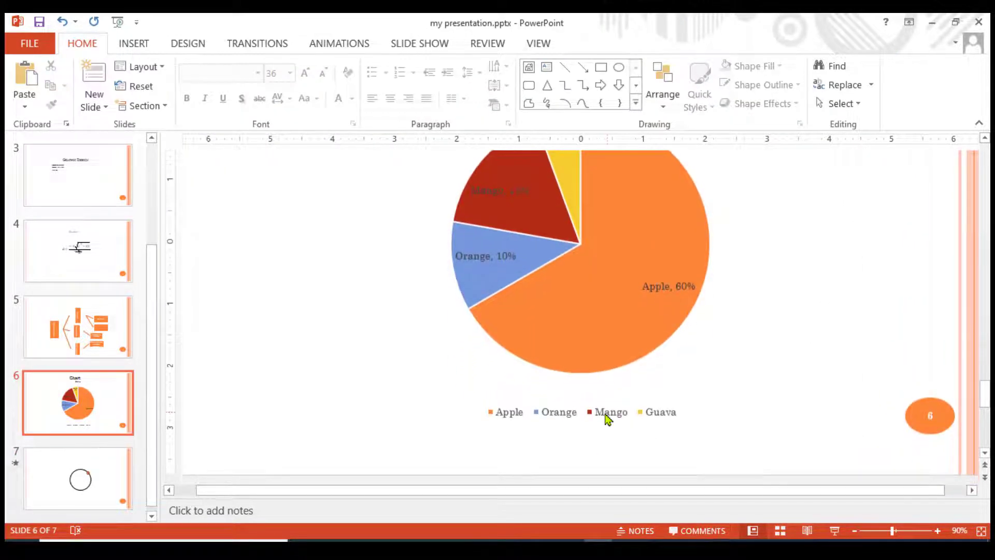
pyautogui.click(938, 531)
pyautogui.scroll(-1, 739, 452)
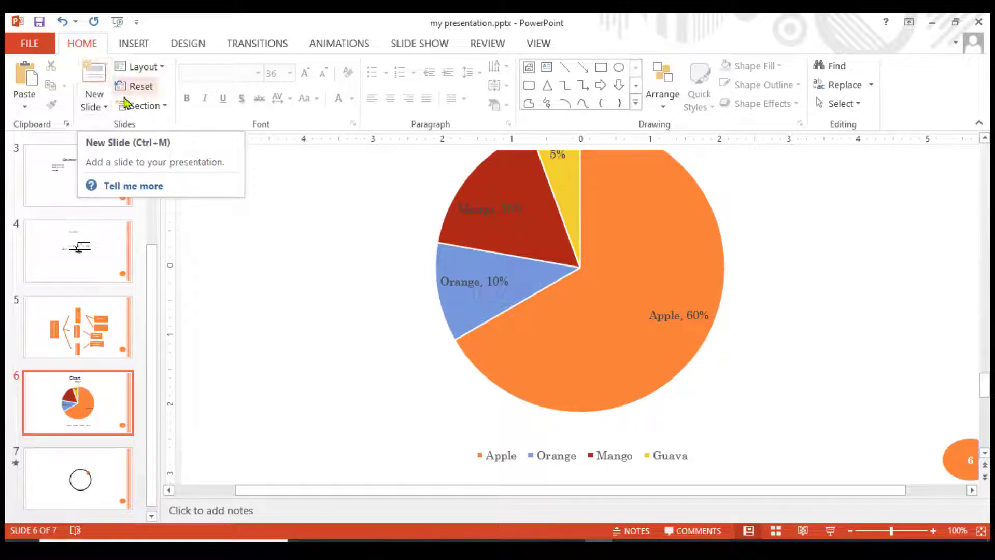
pyautogui.click(583, 244)
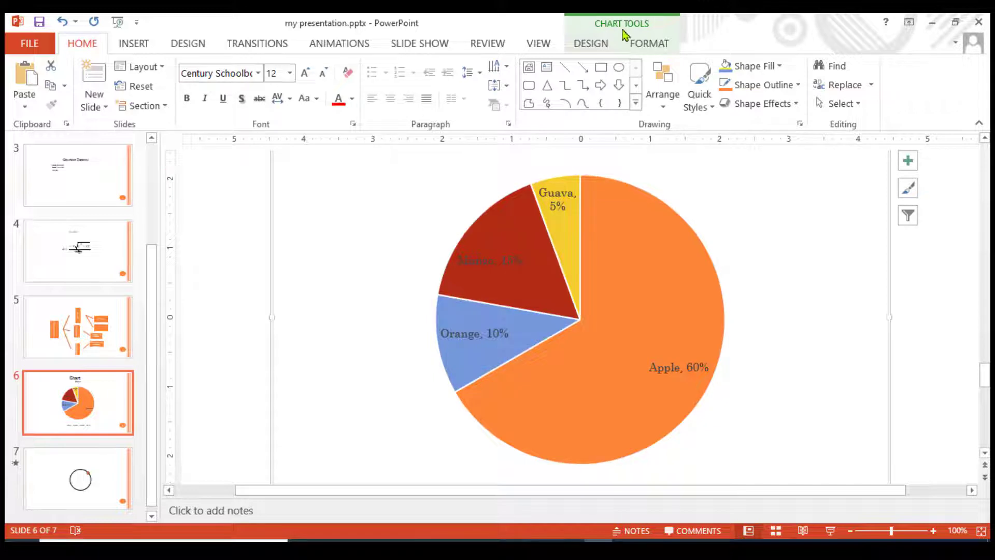
pyautogui.click(591, 43)
pyautogui.scroll(-1, 664, 275)
pyautogui.scroll(-1, 643, 270)
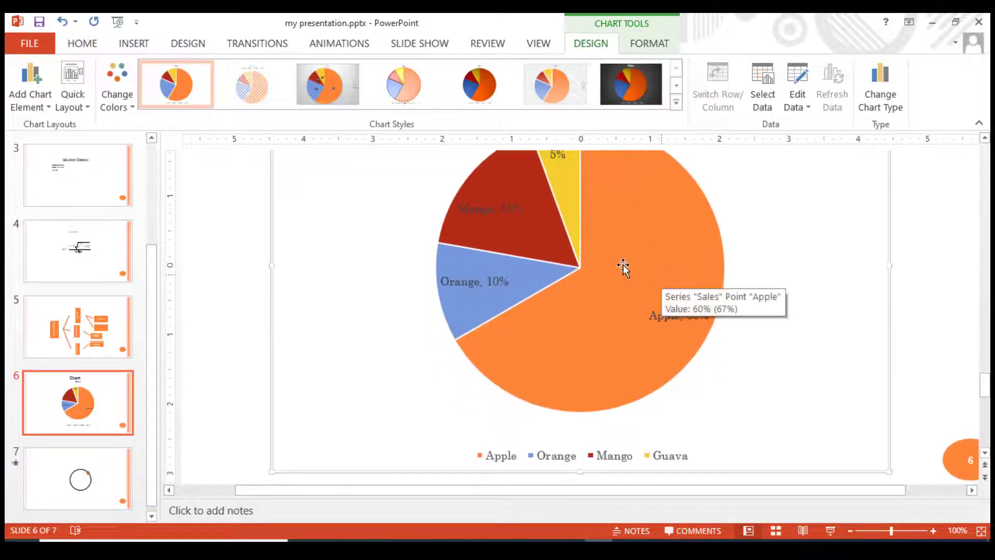
pyautogui.click(30, 100)
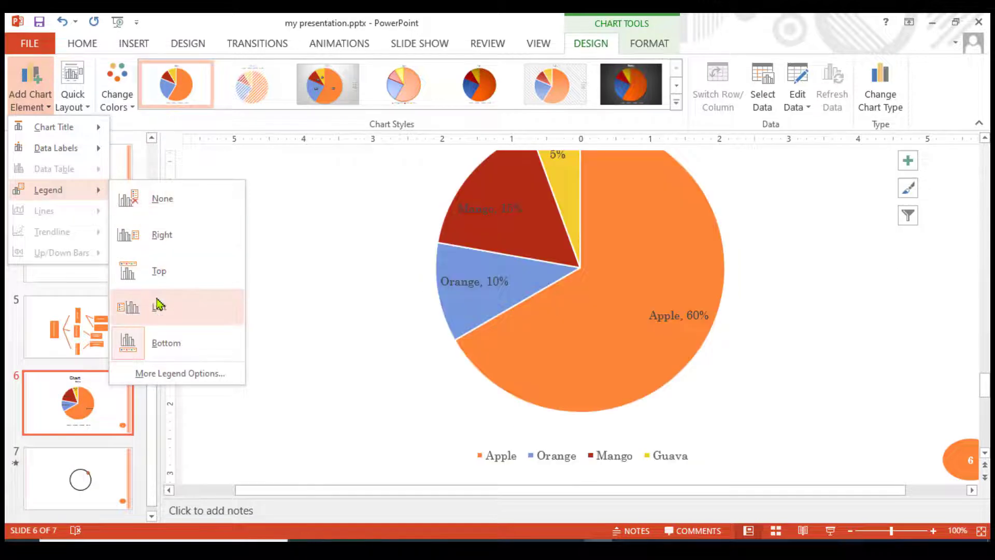
pyautogui.moveTo(49, 190)
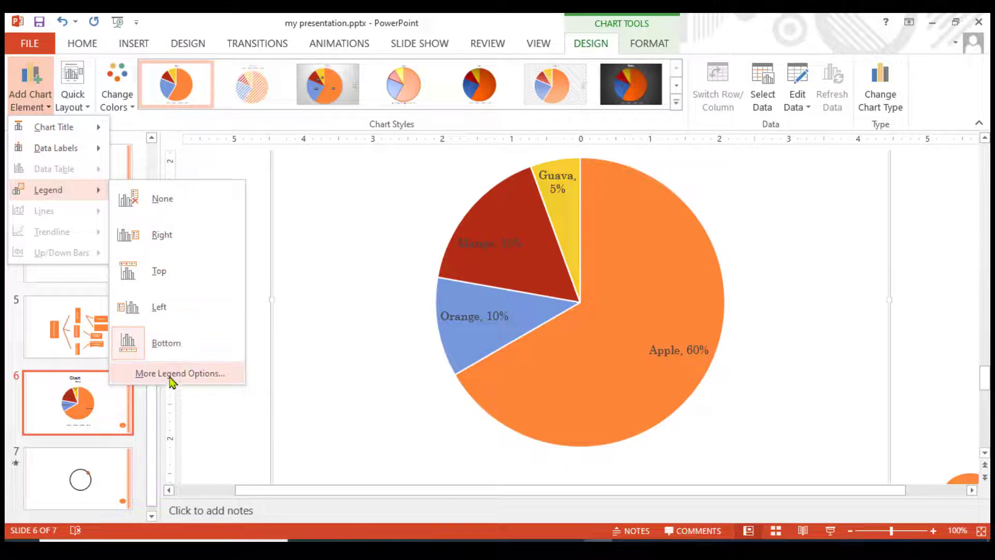
pyautogui.click(165, 343)
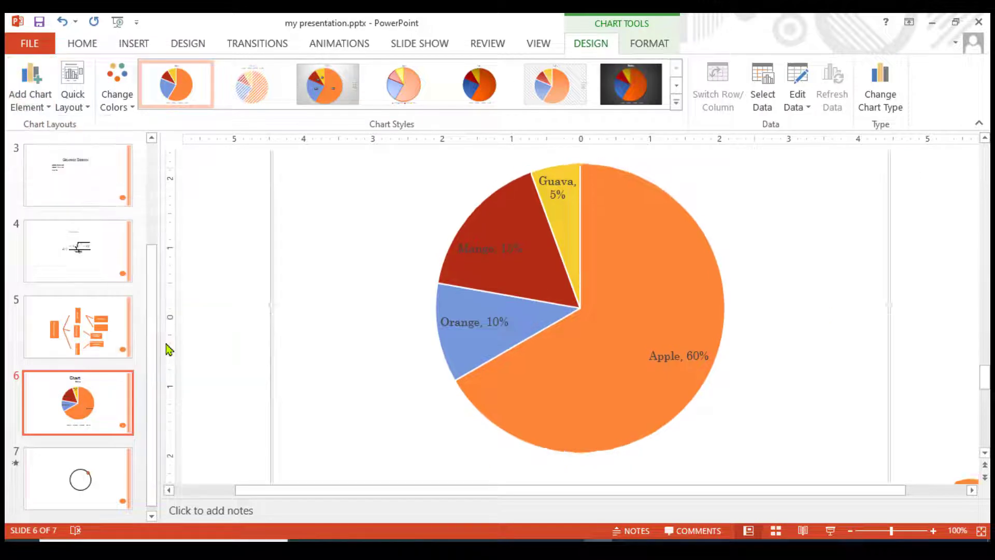
pyautogui.scroll(-1, 415, 338)
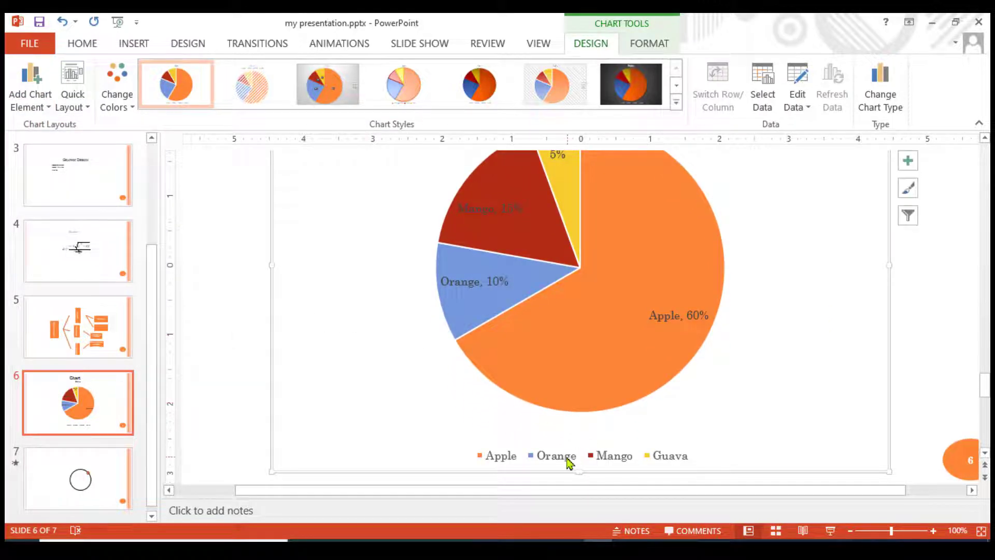
pyautogui.click(45, 107)
pyautogui.moveTo(56, 148)
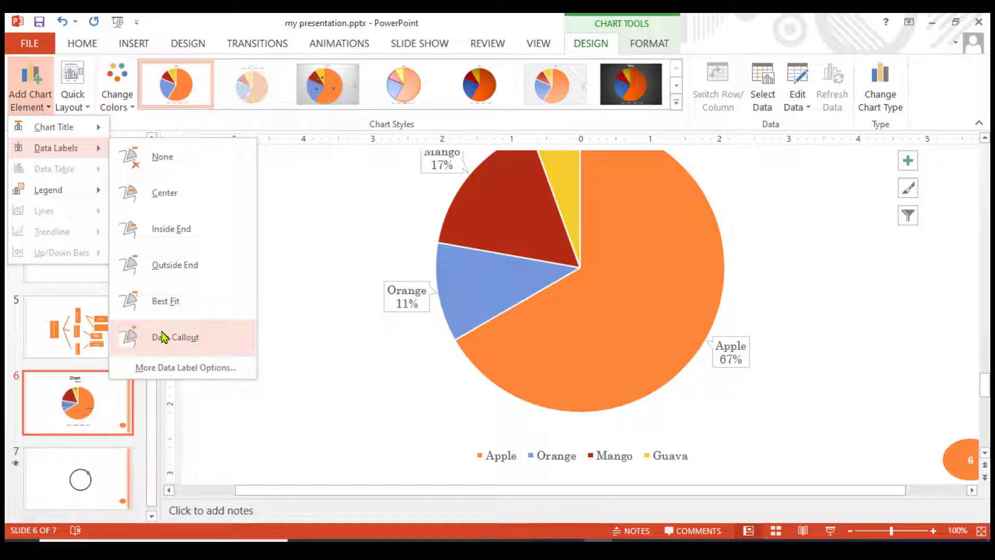
pyautogui.click(163, 338)
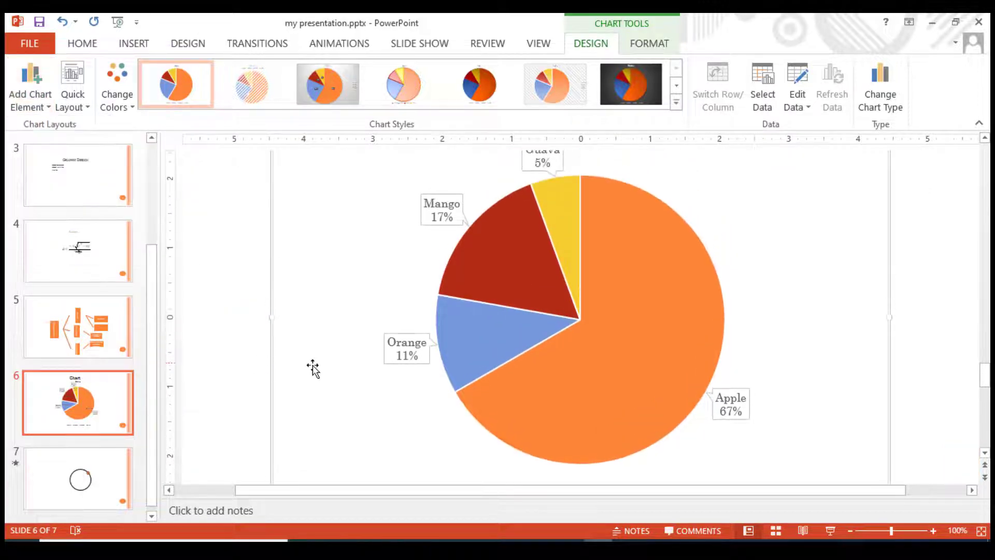
pyautogui.click(384, 342)
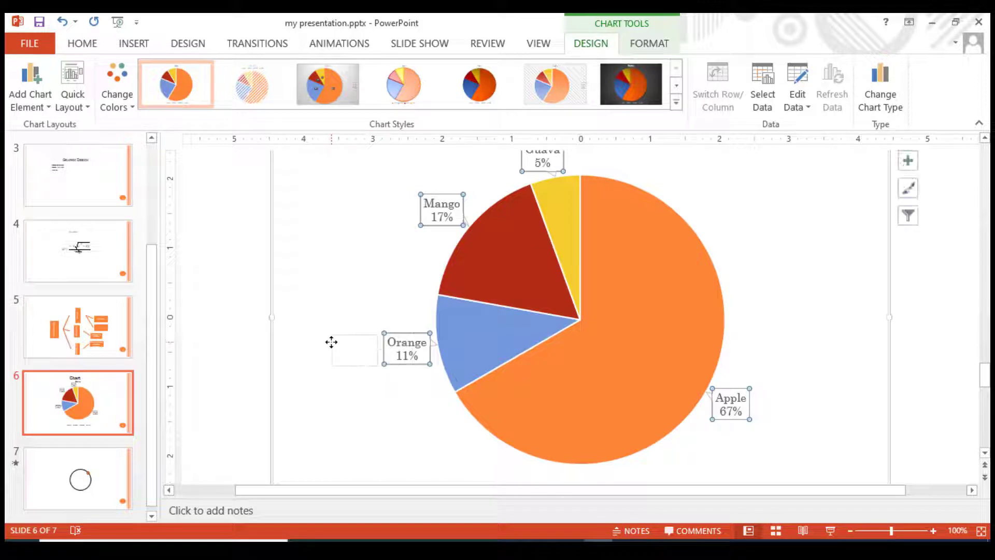
pyautogui.click(391, 401)
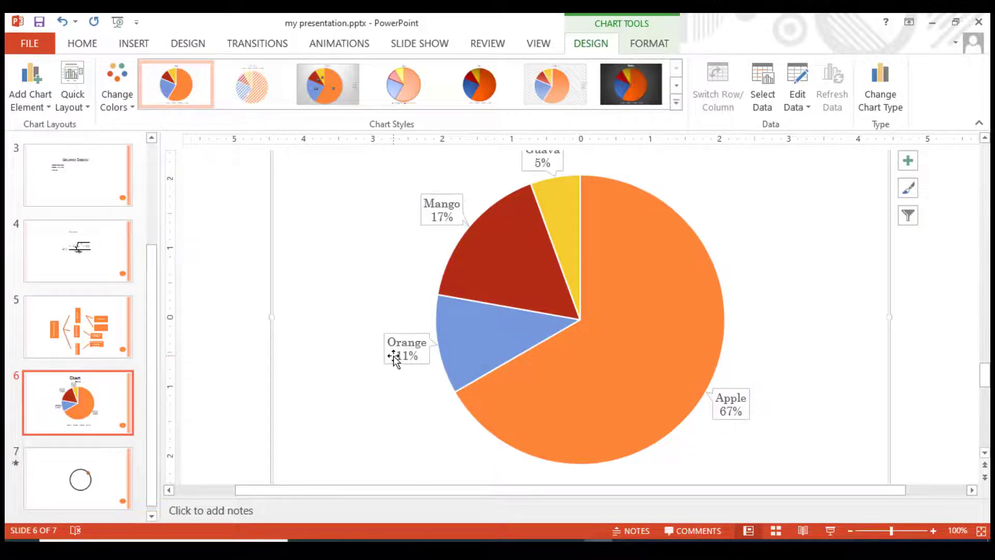
pyautogui.click(395, 355)
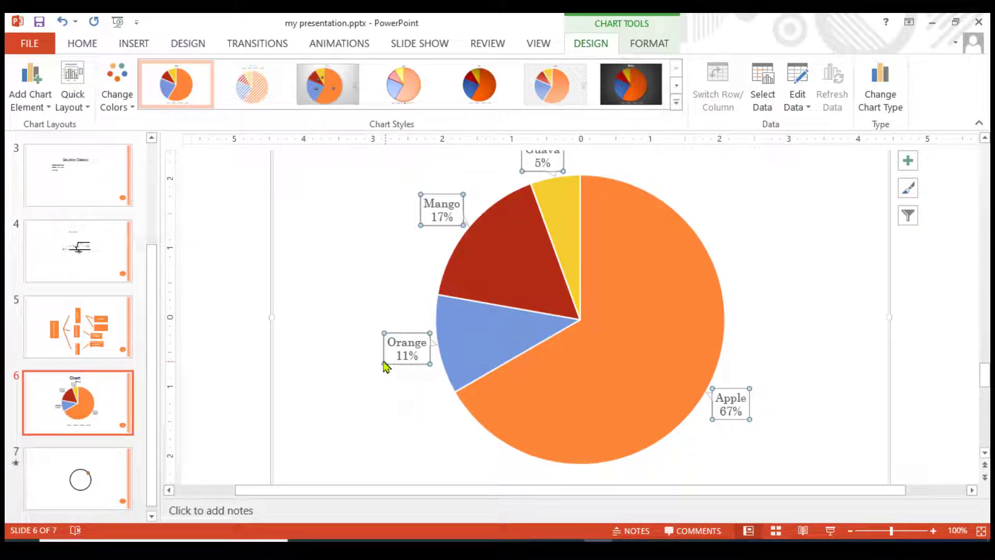
pyautogui.click(382, 357)
pyautogui.moveTo(383, 355); pyautogui.dragTo(325, 363)
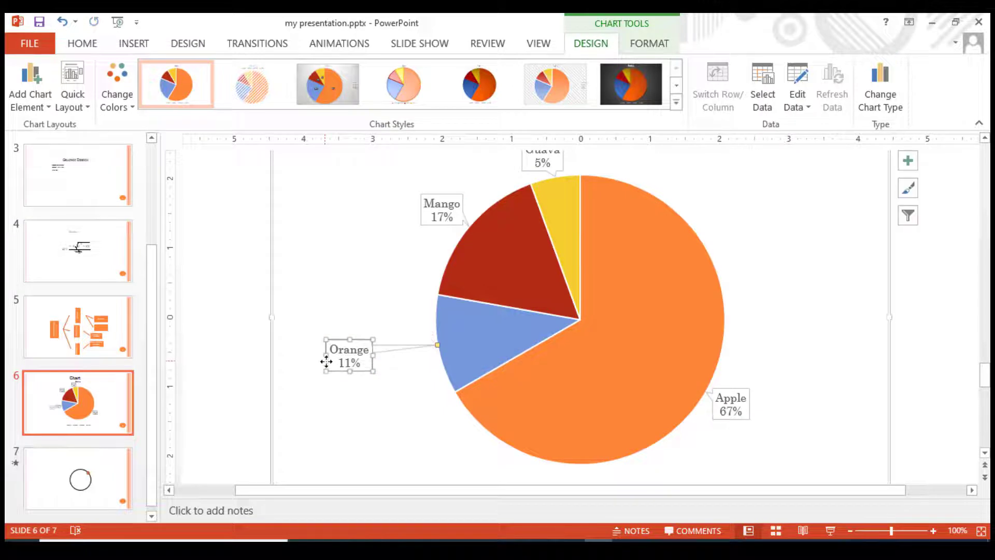
pyautogui.click(399, 390)
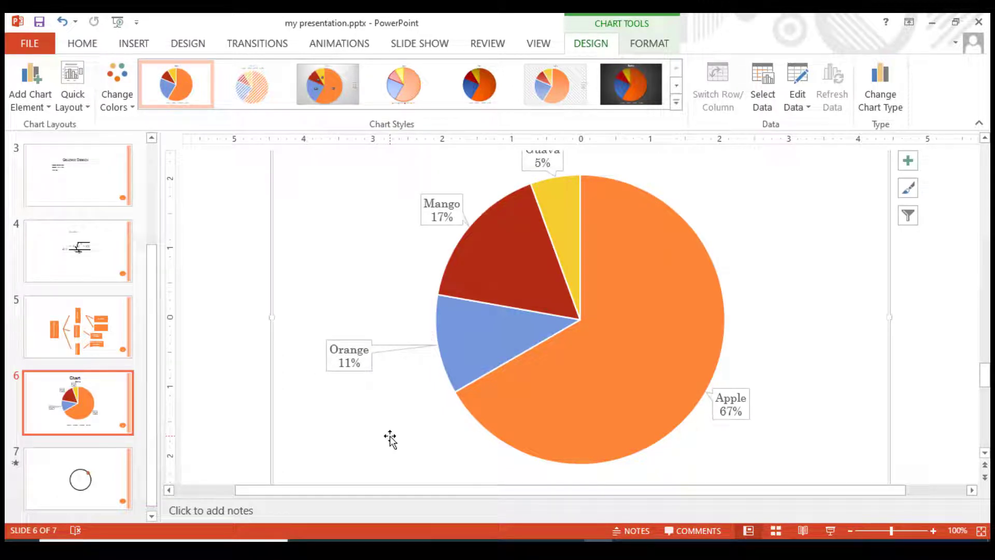
# - Set the data labels to Outside End and open More Data Label Options
pyautogui.hotkey('ctrl', 'z')
pyautogui.scroll(1, 532, 306)
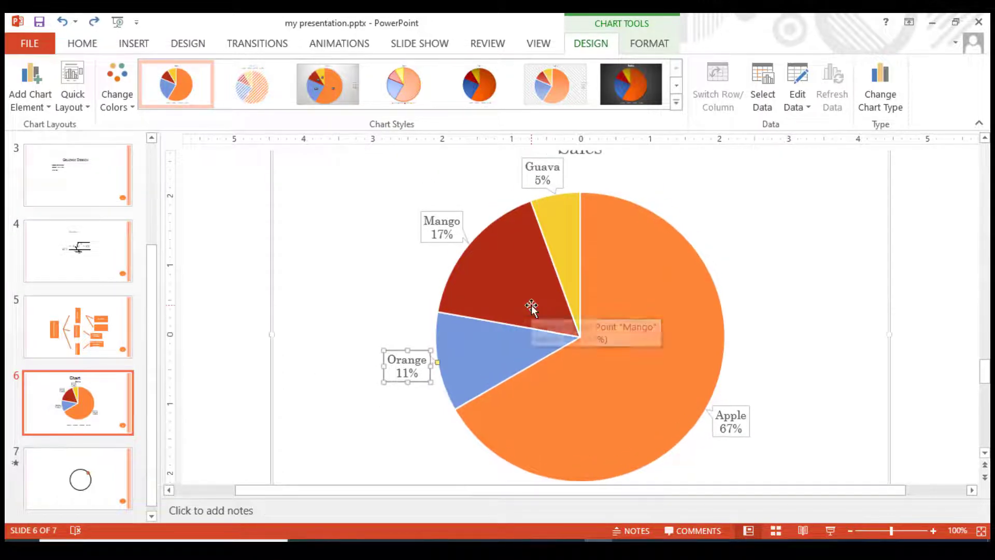
pyautogui.scroll(1, 531, 306)
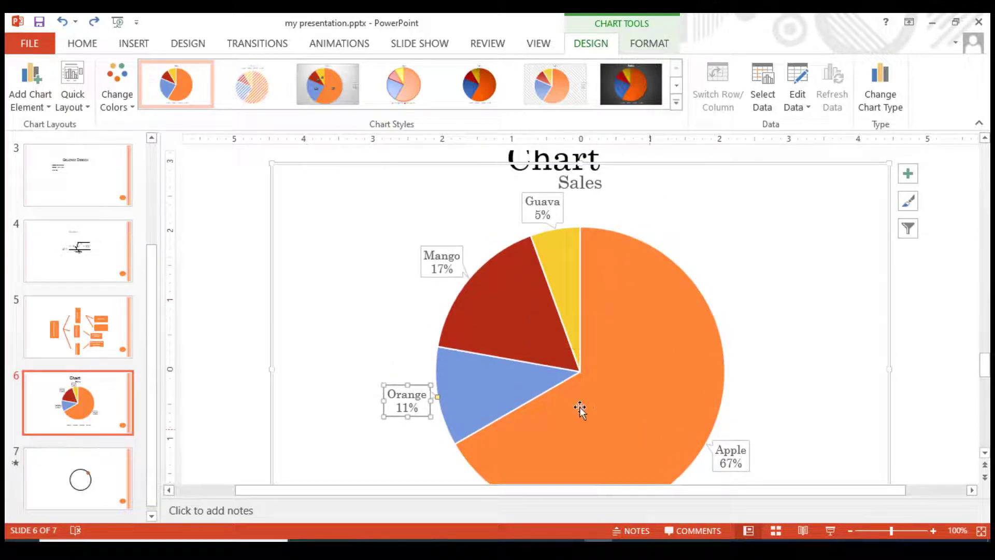
pyautogui.scroll(-1, 560, 389)
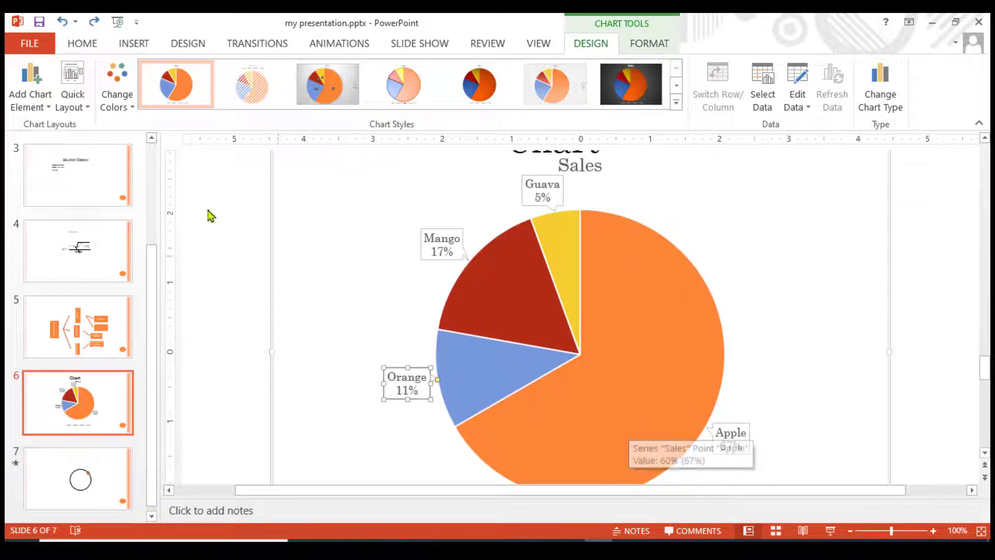
pyautogui.click(44, 104)
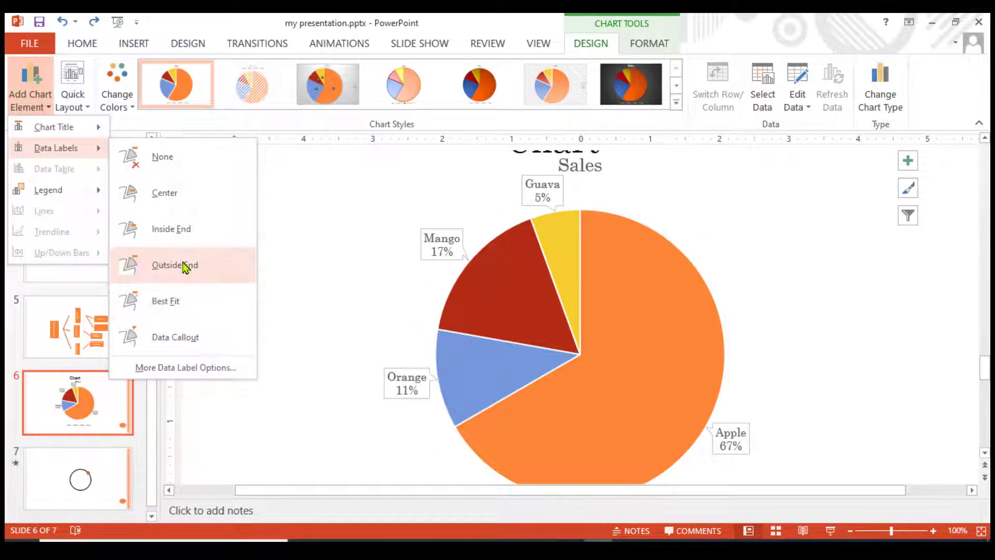
pyautogui.click(182, 343)
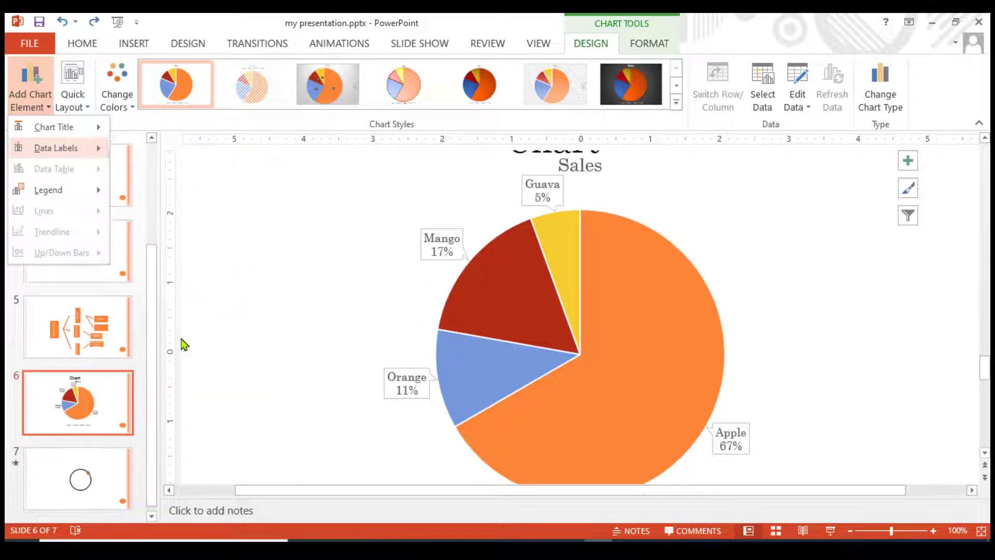
pyautogui.scroll(-2, 181, 344)
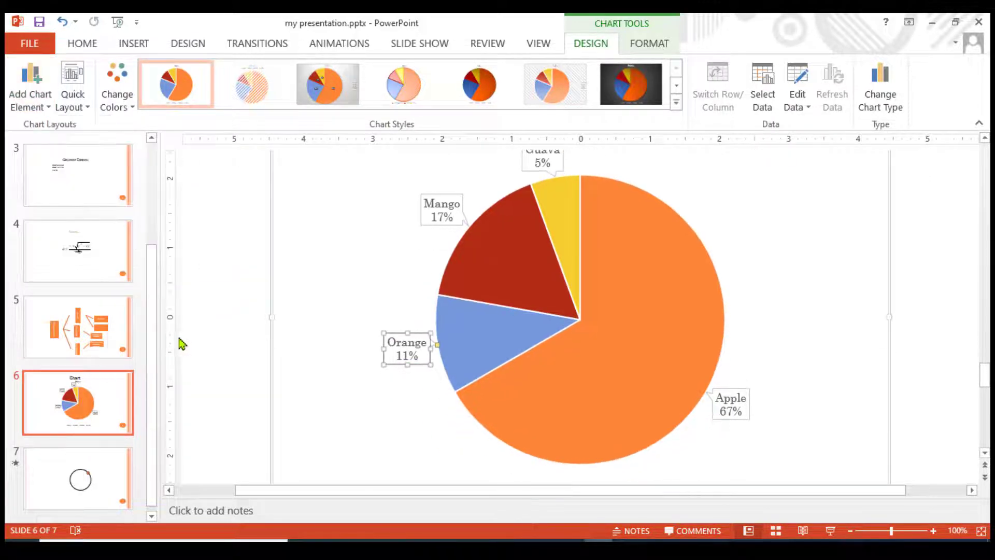
pyautogui.click(39, 102)
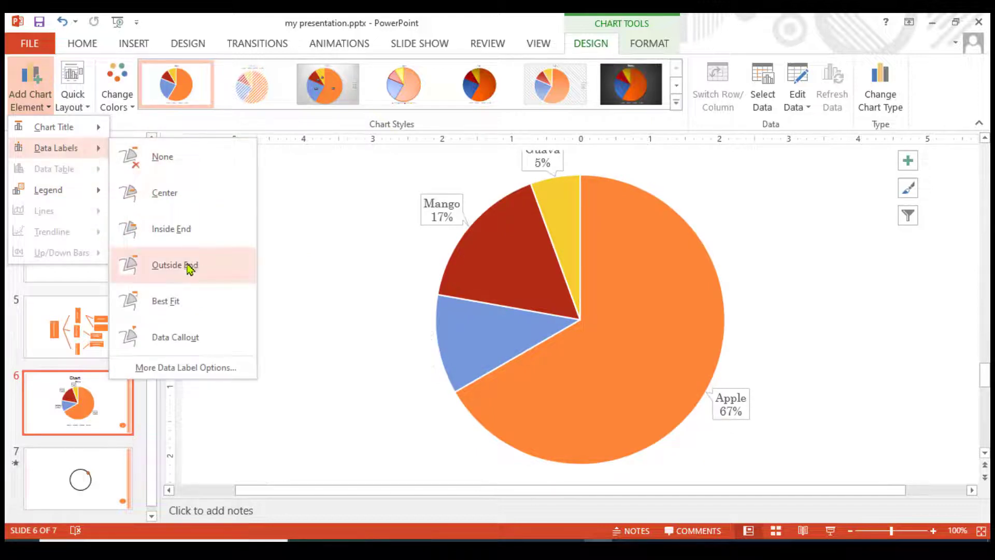
pyautogui.moveTo(56, 148)
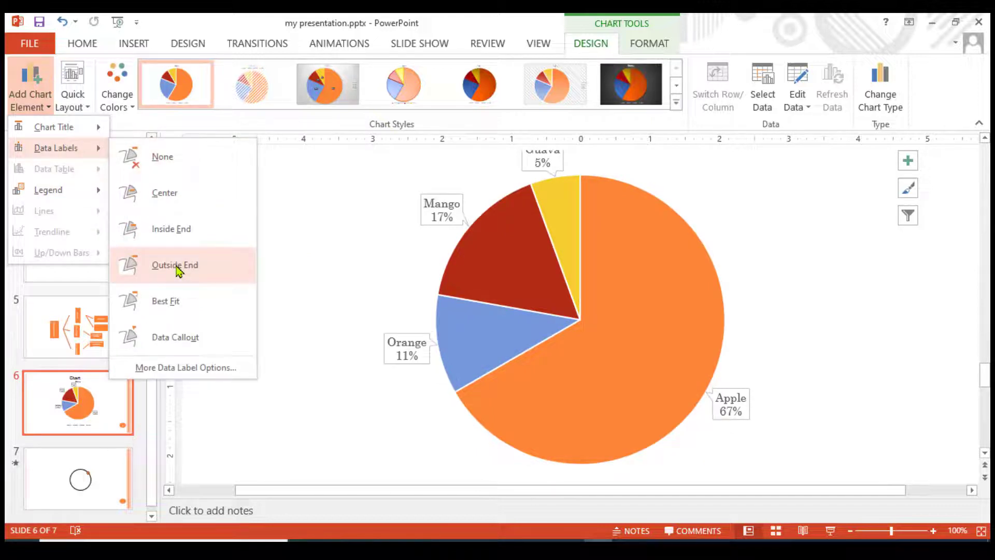
pyautogui.click(176, 269)
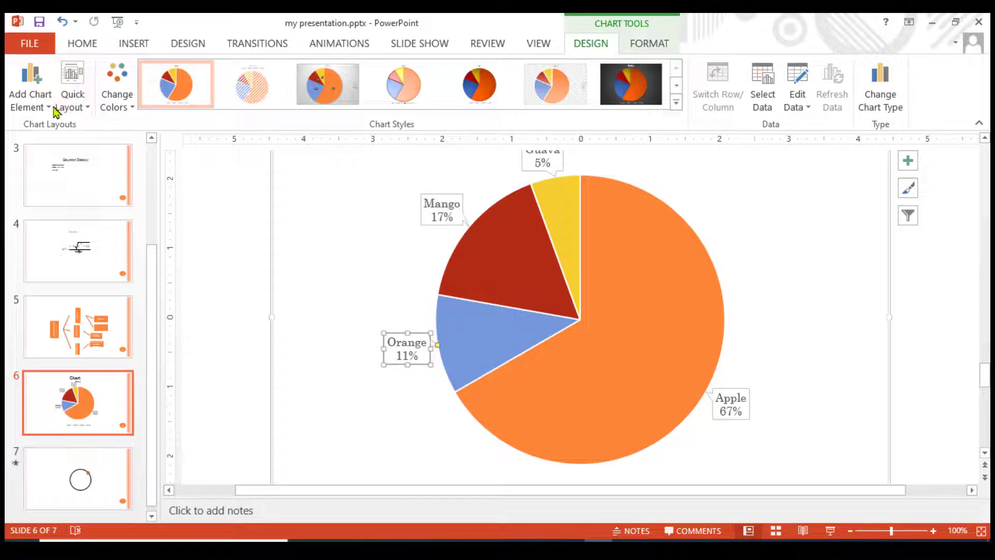
pyautogui.click(52, 108)
pyautogui.moveTo(54, 148)
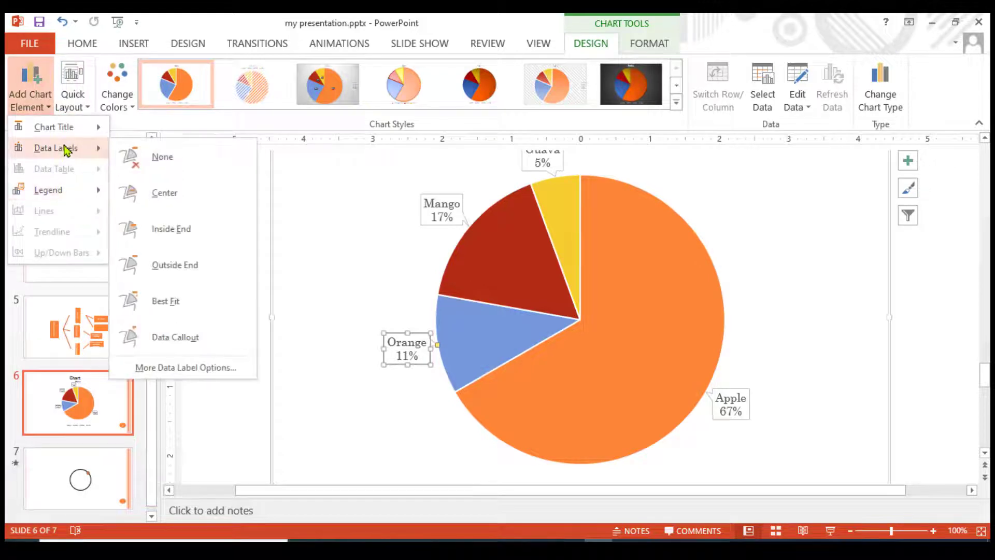
pyautogui.click(170, 367)
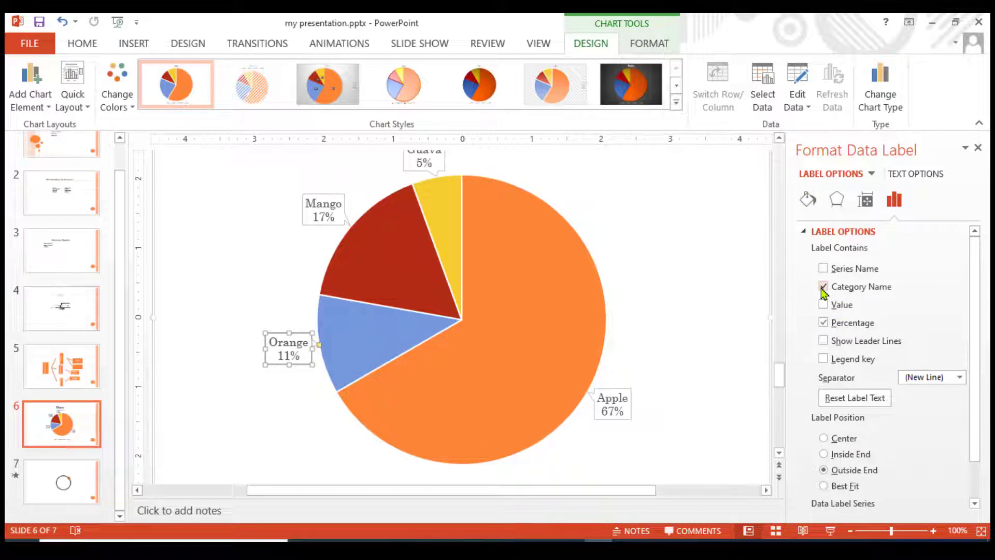
# - Tick Category Name, Value and Percentage on the Orange label, leaving Series Name off
pyautogui.click(824, 287)
pyautogui.click(824, 287)
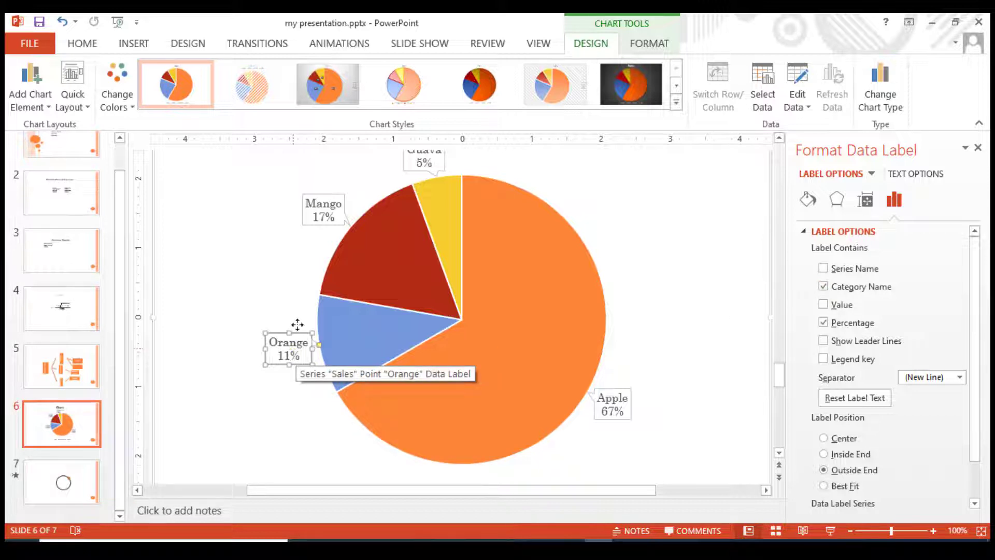
pyautogui.click(824, 305)
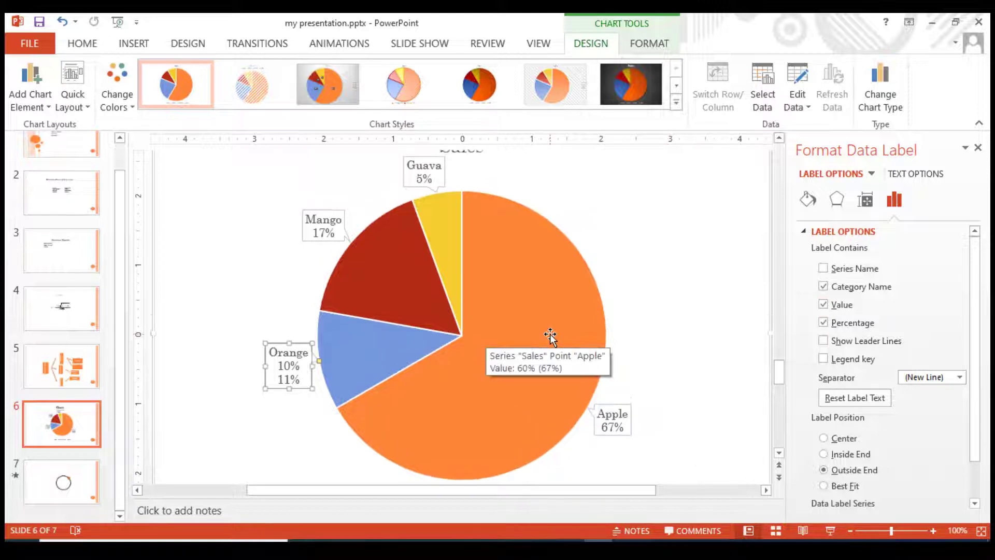
pyautogui.scroll(3, 551, 338)
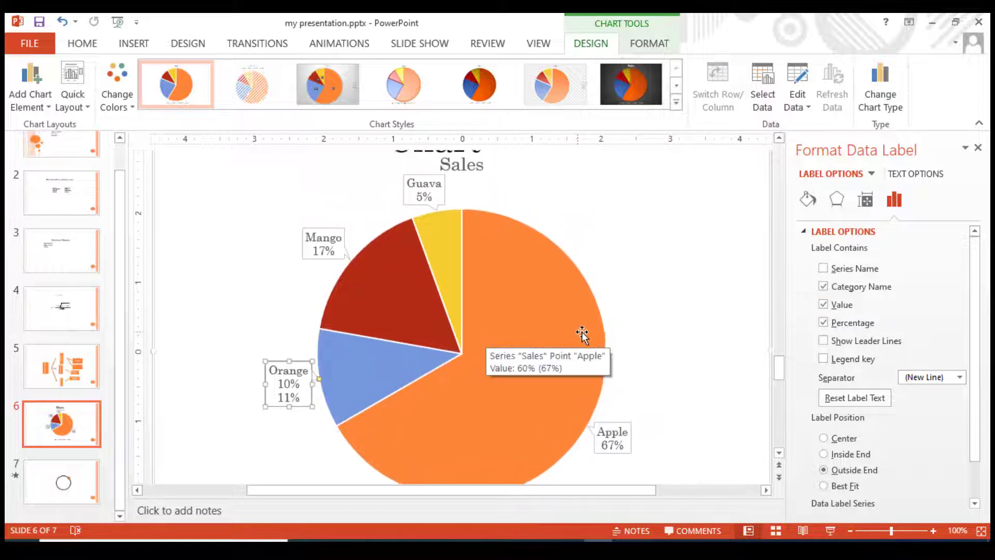
pyautogui.click(823, 269)
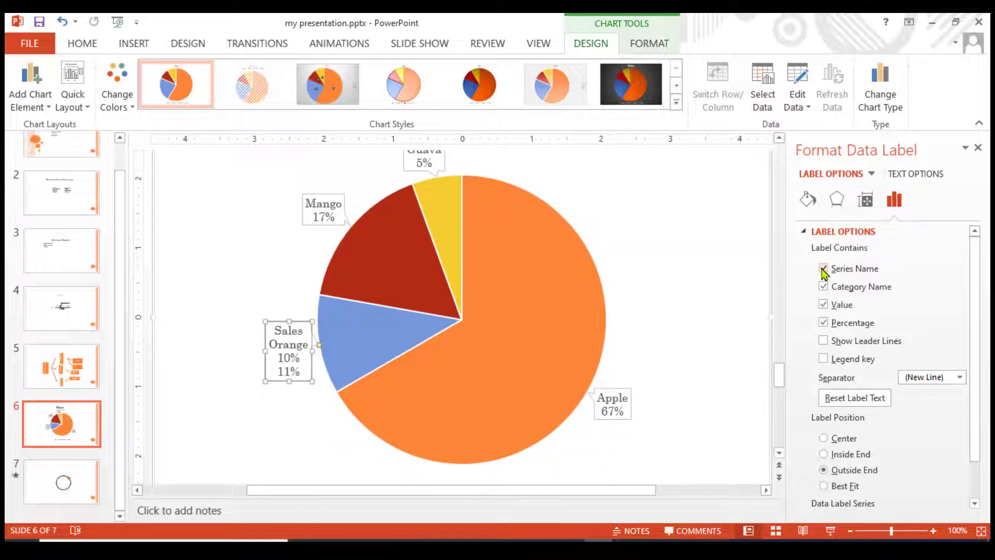
pyautogui.click(824, 269)
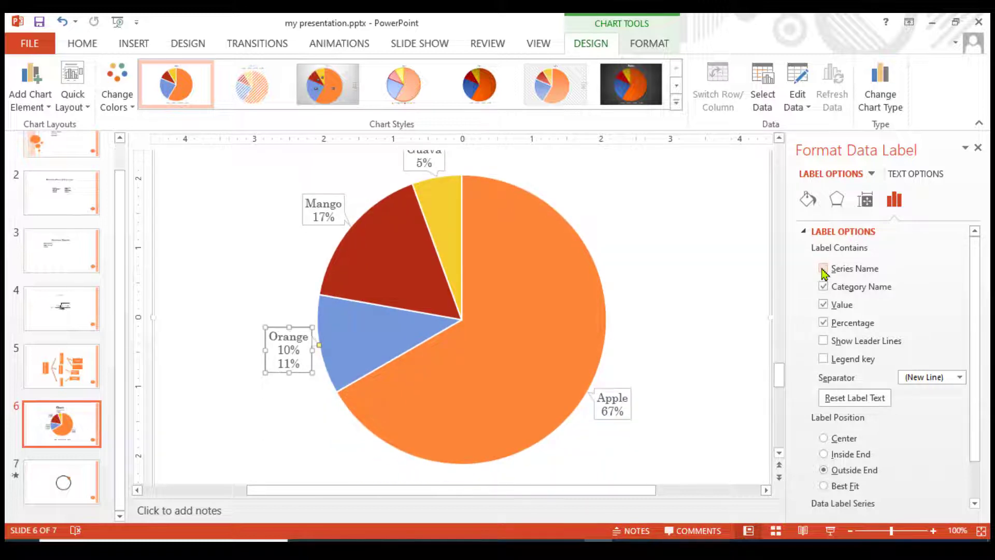
pyautogui.click(823, 323)
pyautogui.click(824, 323)
# - Deselect the chart and select the Guava data label
pyautogui.scroll(2, 689, 399)
pyautogui.scroll(-1, 689, 399)
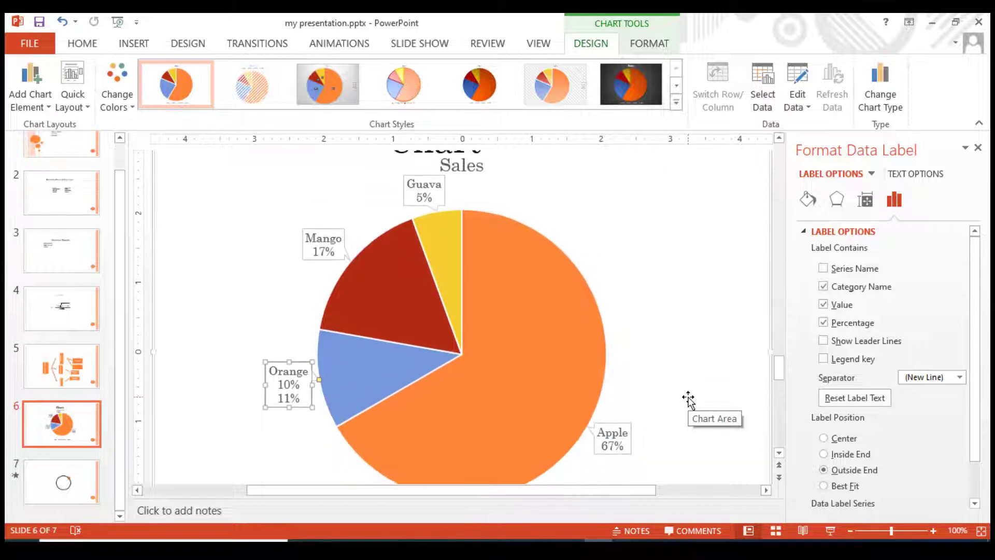
pyautogui.scroll(-2, 680, 378)
pyautogui.scroll(-1, 669, 367)
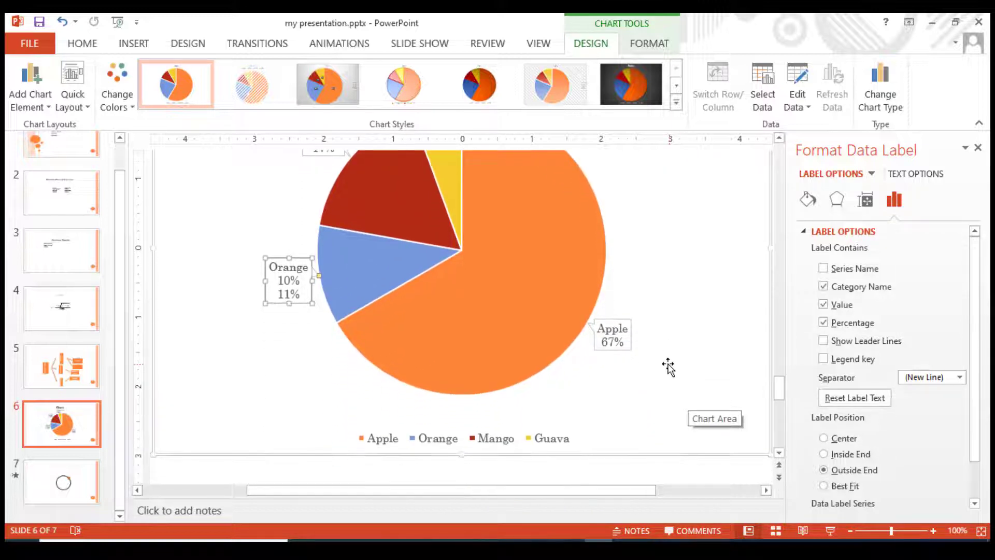
pyautogui.scroll(2, 382, 382)
pyautogui.scroll(-2, 384, 384)
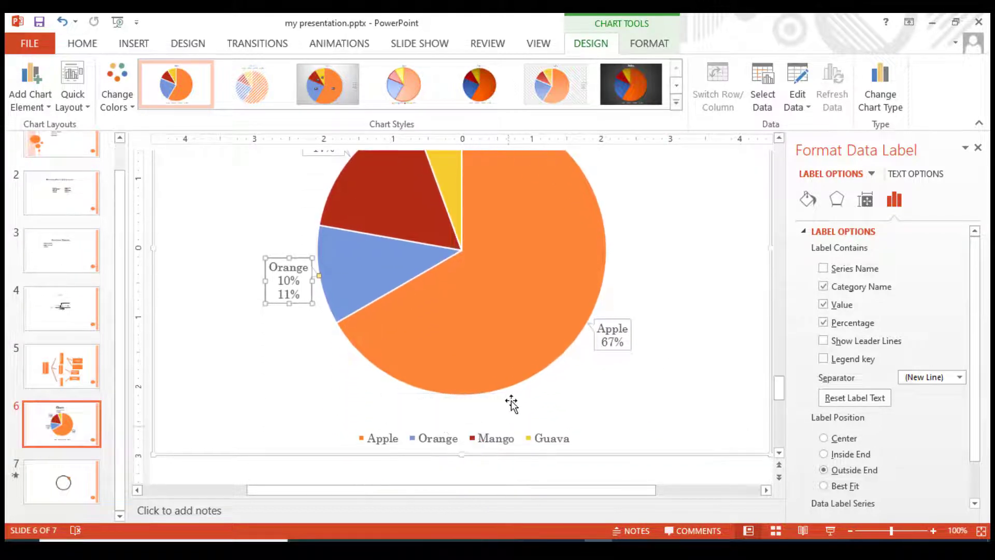
pyautogui.scroll(2, 552, 412)
pyautogui.scroll(-3, 553, 413)
pyautogui.press('Escape')
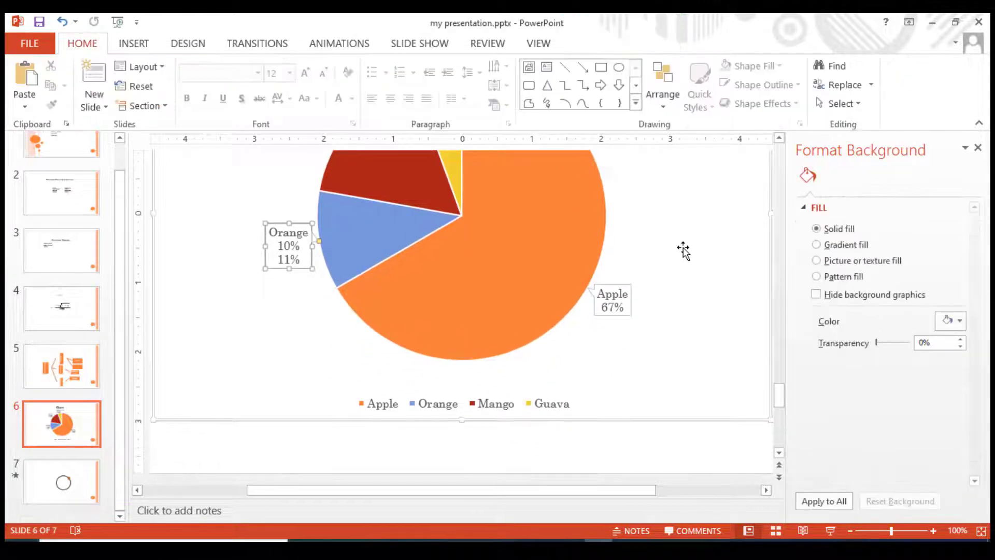
pyautogui.scroll(1, 656, 252)
pyautogui.scroll(2, 658, 254)
pyautogui.scroll(2, 596, 270)
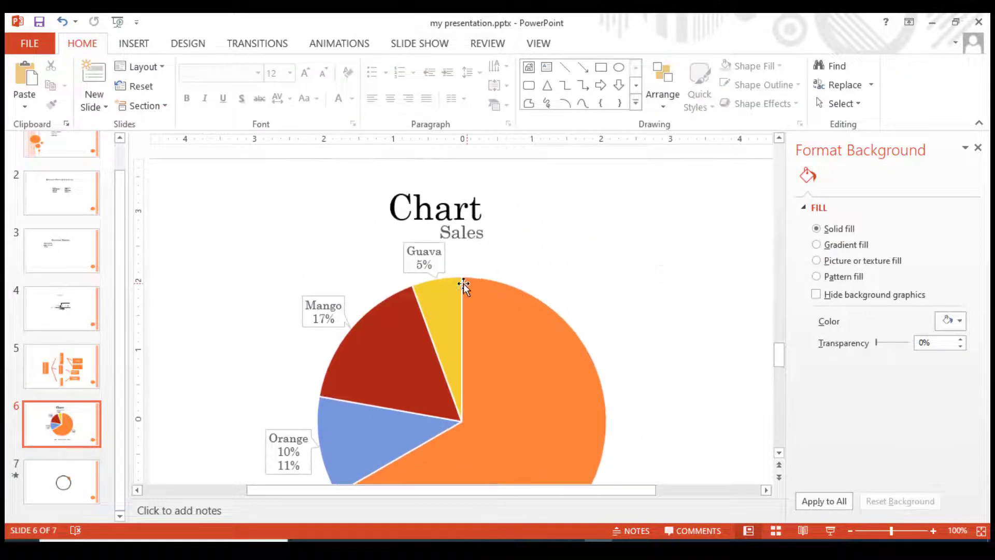
pyautogui.click(423, 254)
pyautogui.scroll(-3, 689, 218)
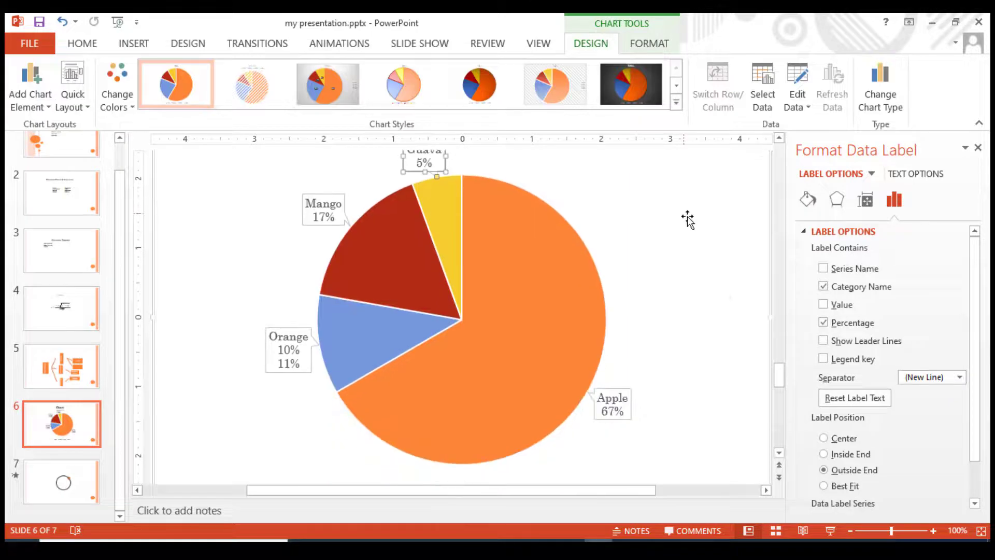
pyautogui.scroll(-2, 653, 413)
pyautogui.scroll(2, 652, 394)
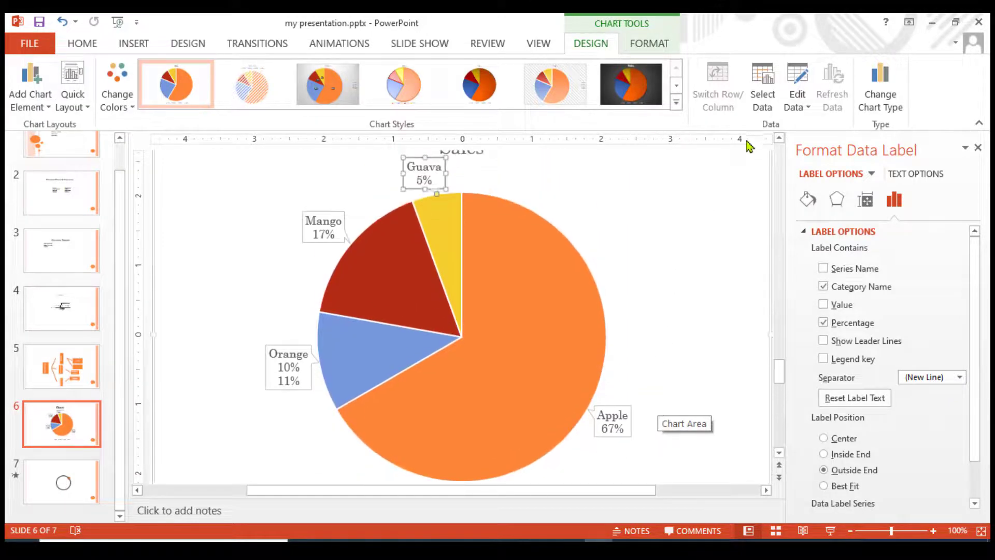
# - Reopen the chart data sheet and remove the percent sign from Apple's B2 value
pyautogui.click(762, 99)
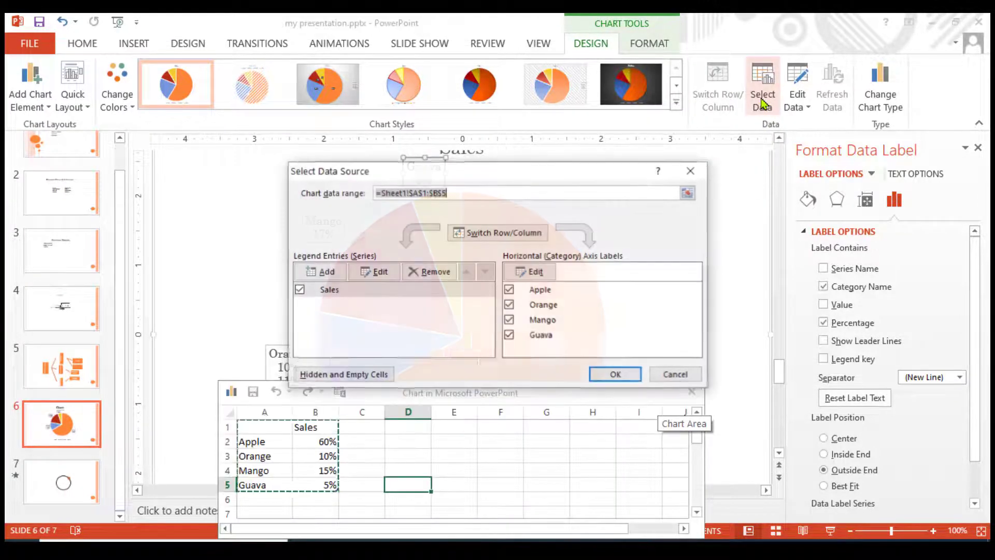
pyautogui.click(675, 375)
pyautogui.click(322, 441)
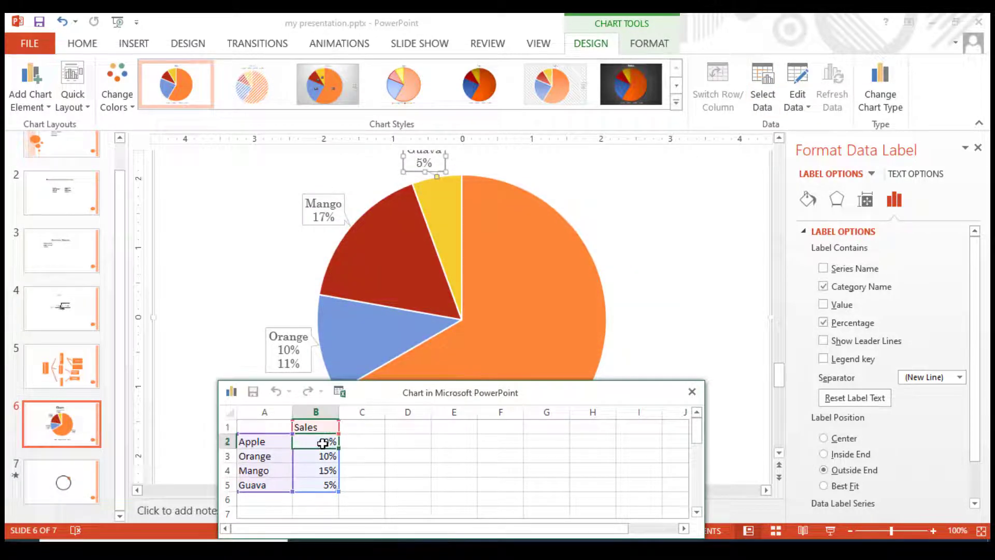
pyautogui.doubleClick(322, 442)
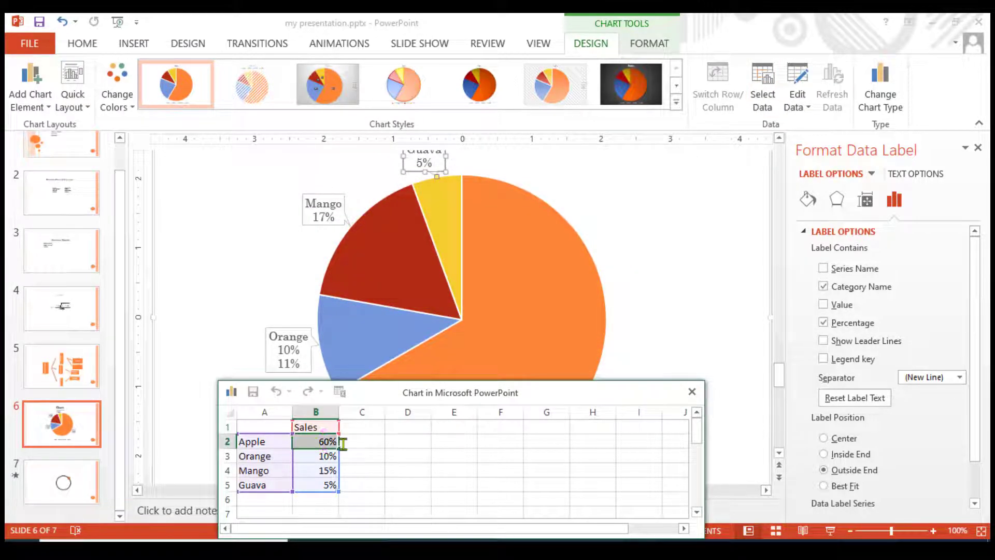
pyautogui.press('BackSpace')
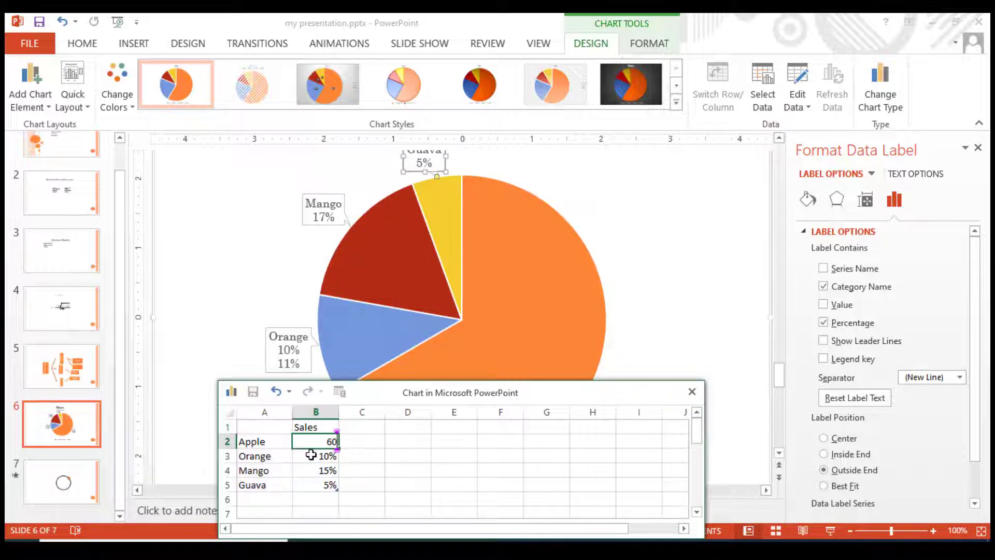
pyautogui.press('Return')
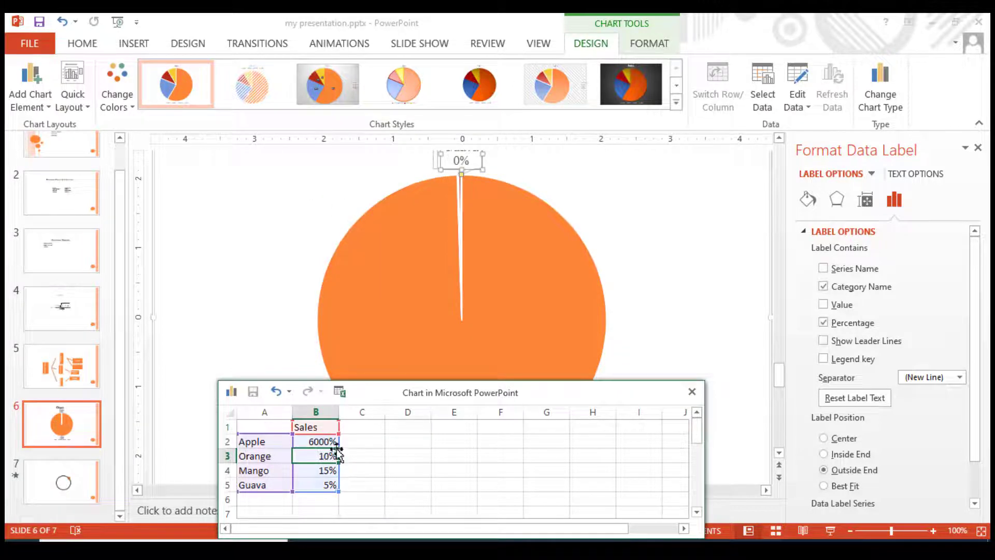
pyautogui.hotkey('ctrl', 'z')
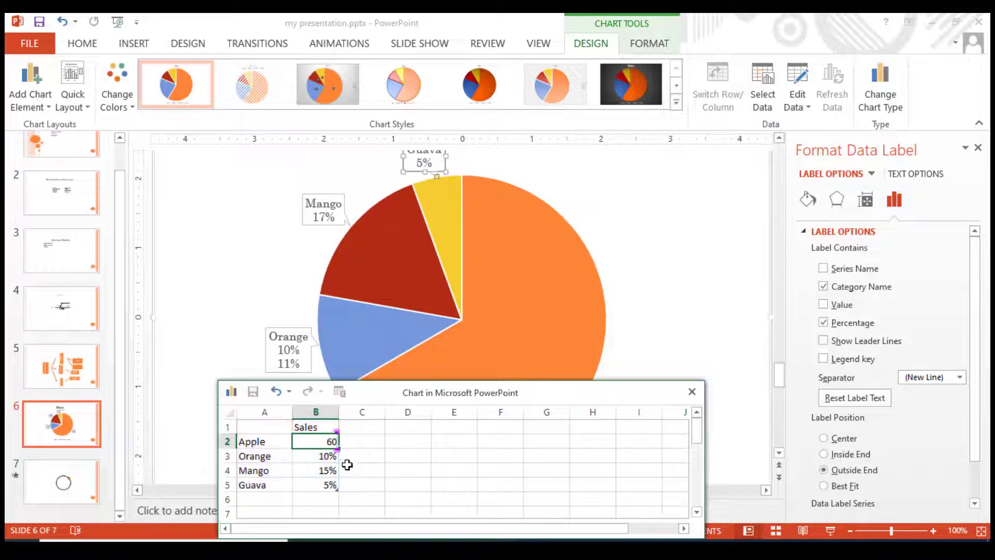
pyautogui.click(332, 451)
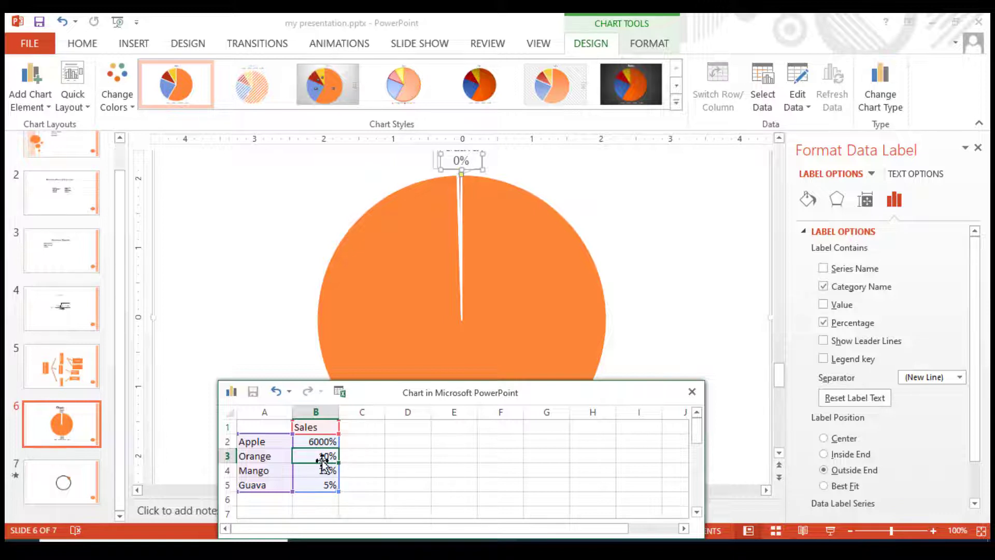
# - Clear the Sales values in cells B2:B5
pyautogui.click(383, 474)
pyautogui.moveTo(317, 438); pyautogui.dragTo(325, 480)
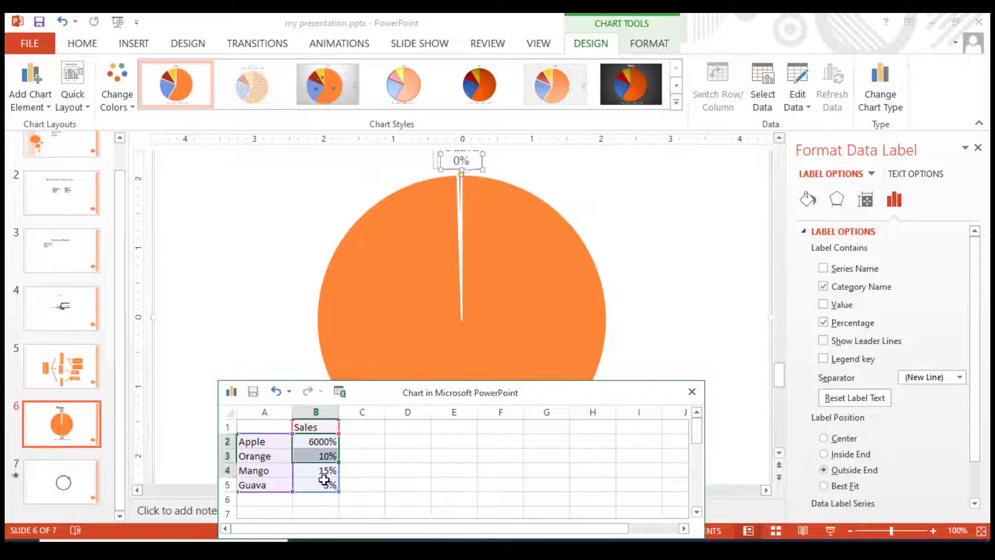
pyautogui.press('Delete')
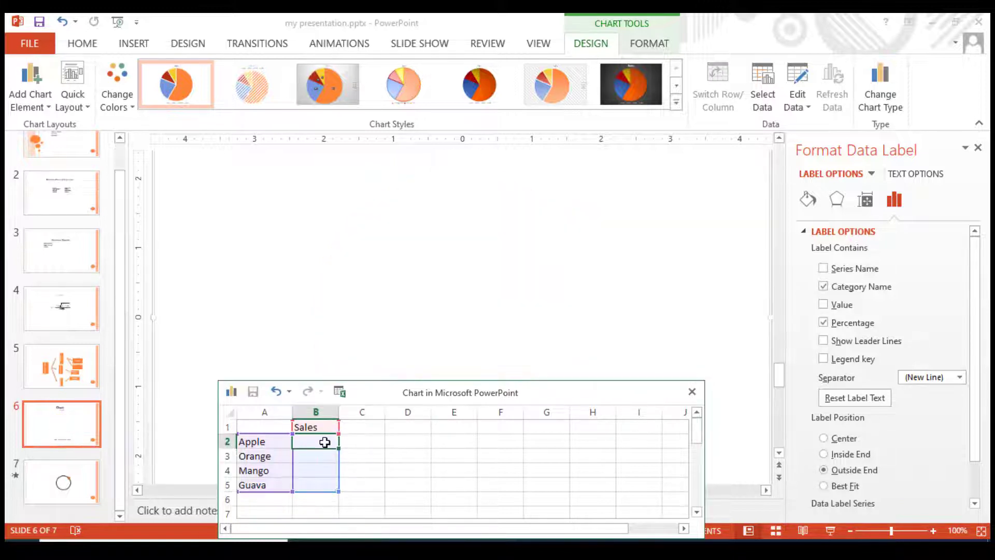
# - Enter 60% as Apple's sales value in cell B2, then strip its percent sign
pyautogui.write('60')
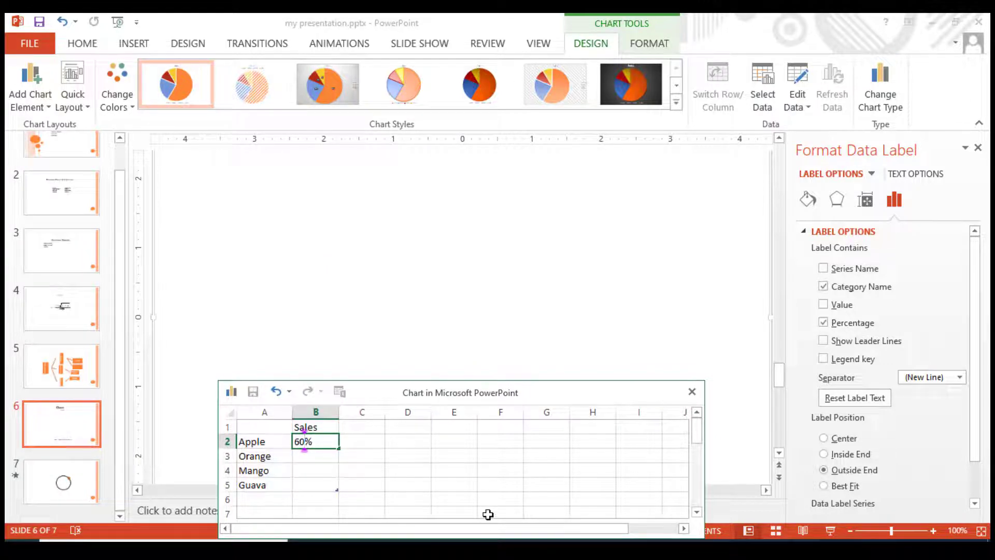
pyautogui.press('Return')
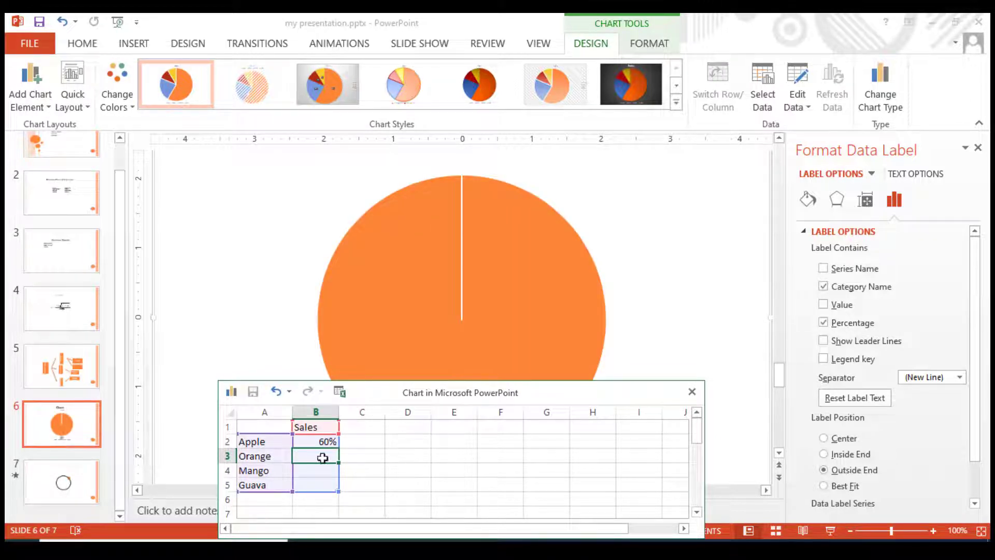
pyautogui.doubleClick(330, 442)
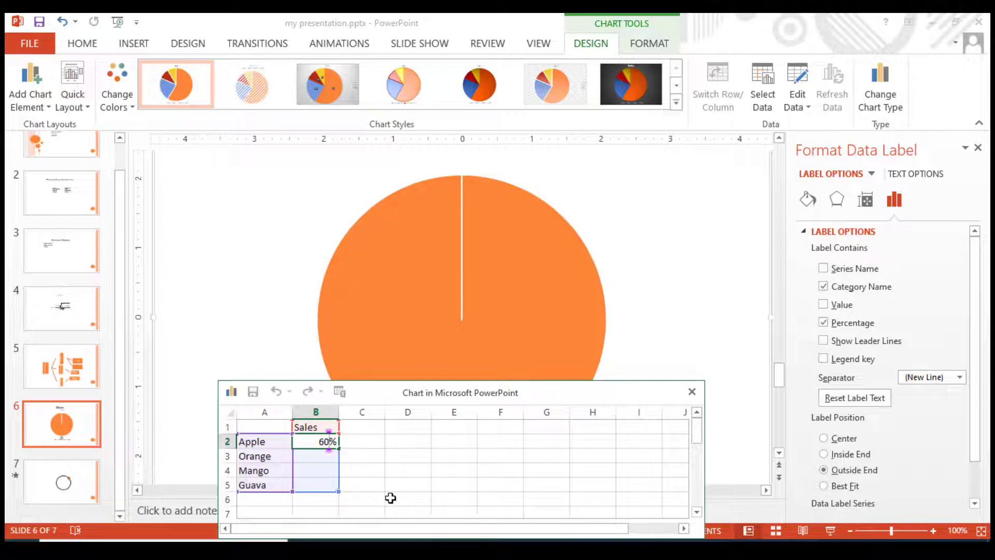
pyautogui.press('BackSpace')
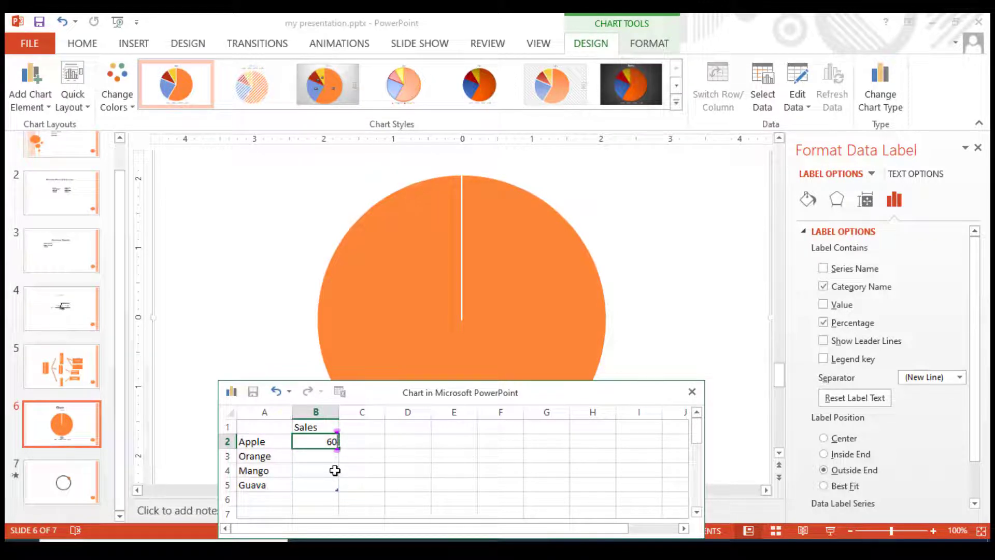
pyautogui.press('Return')
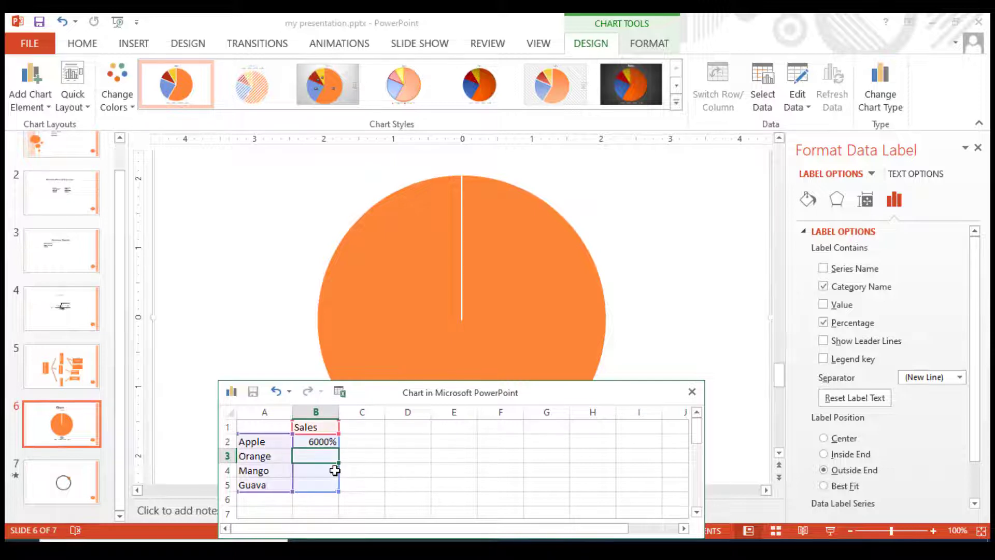
pyautogui.click(330, 443)
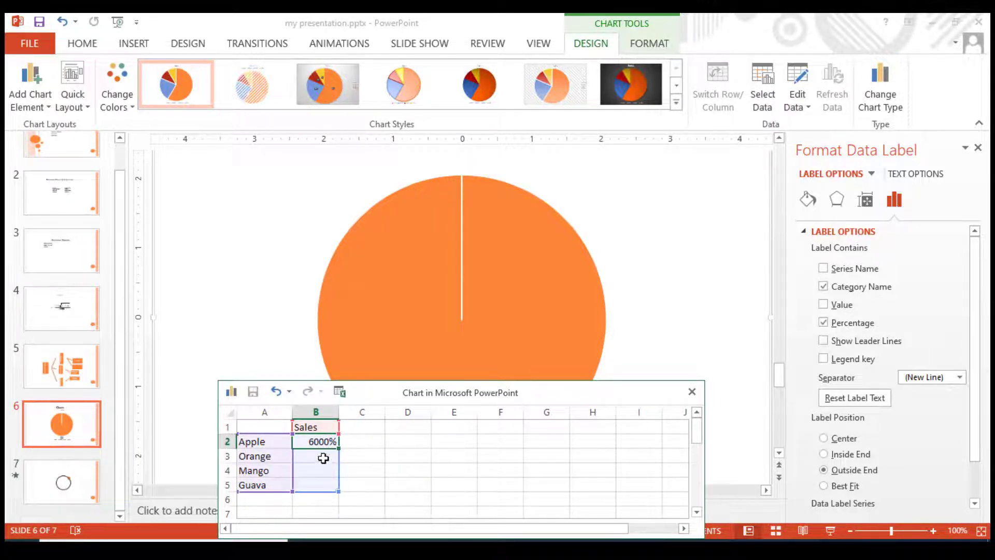
pyautogui.click(331, 452)
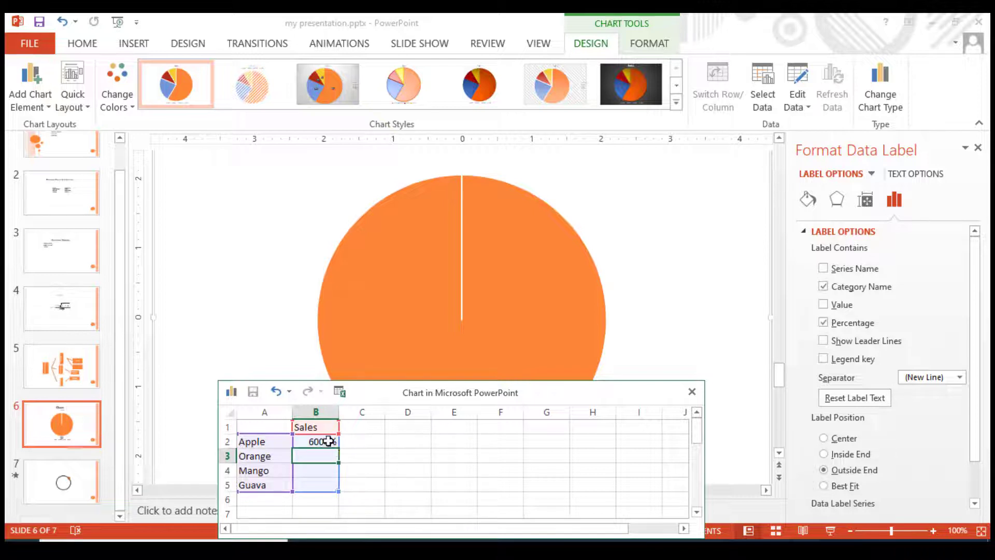
pyautogui.click(330, 441)
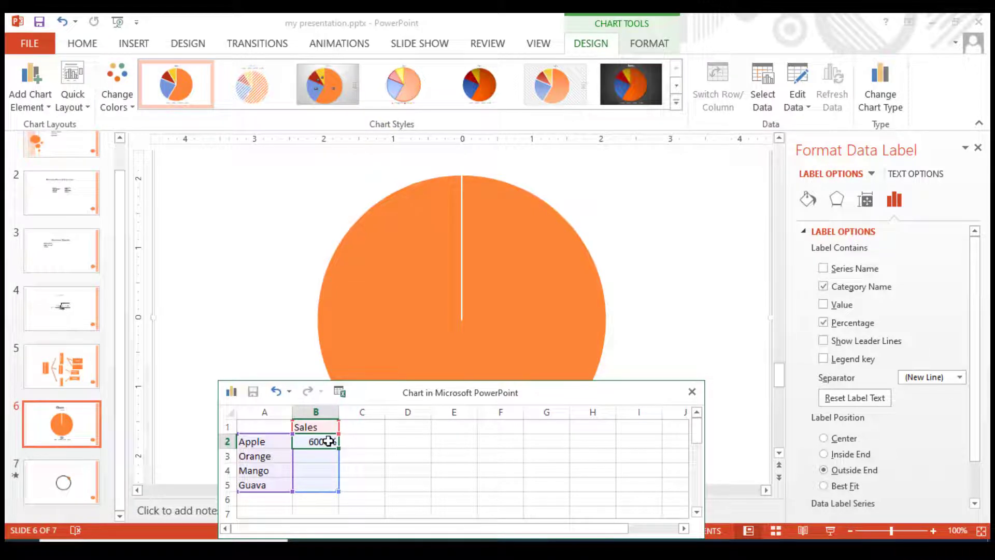
# - Remove percentages from the data labels, re-enter 60 for Apple, and close the data sheet
pyautogui.click(834, 332)
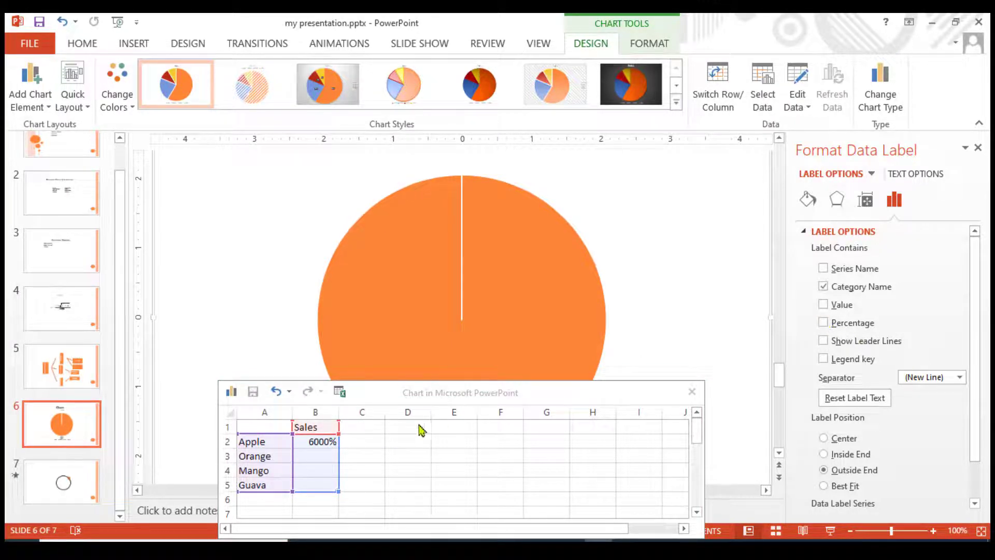
pyautogui.click(321, 444)
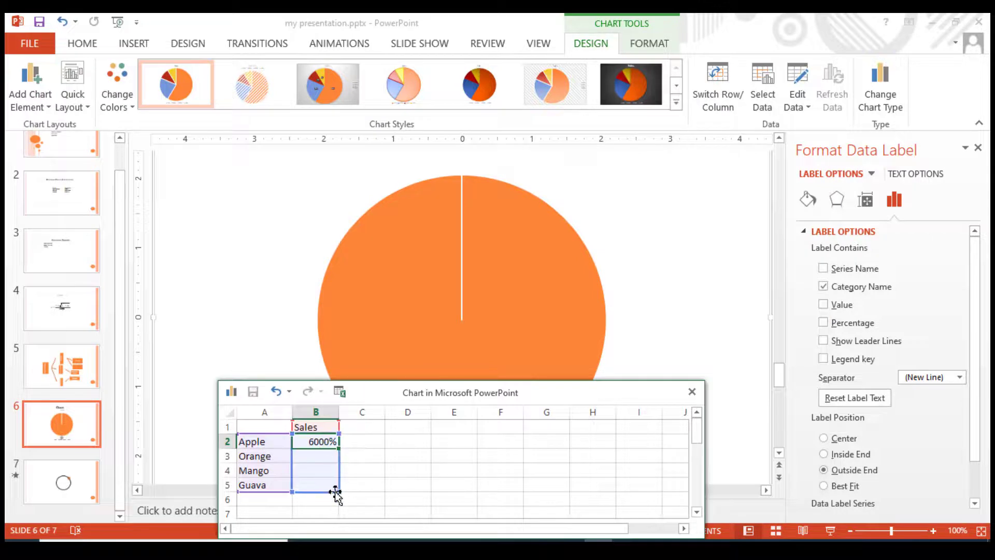
pyautogui.write('60')
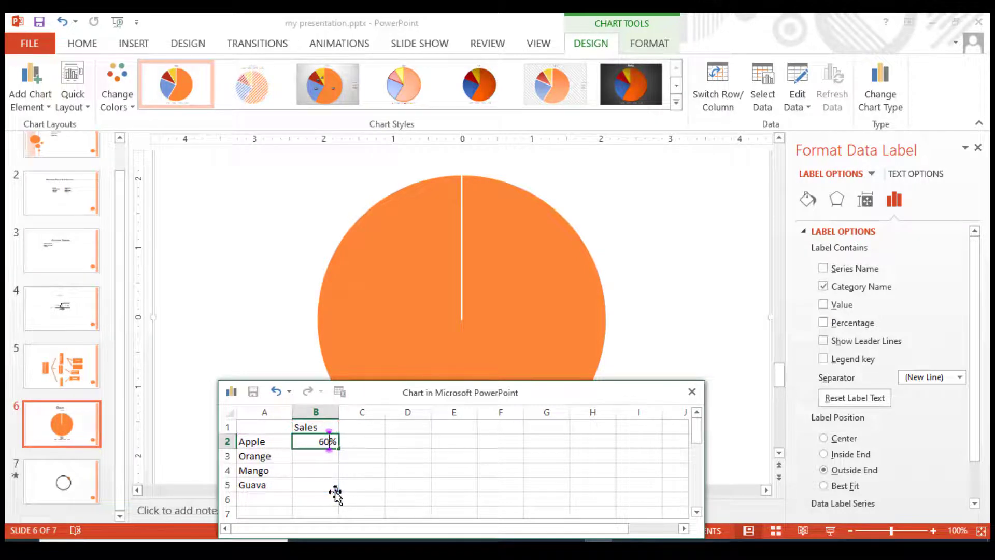
pyautogui.press('Return')
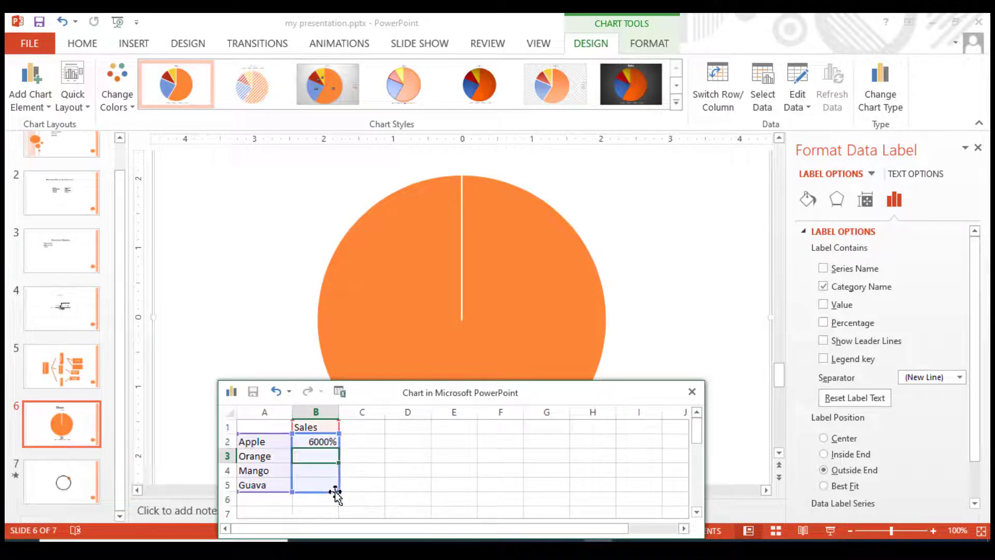
pyautogui.click(409, 499)
pyautogui.click(692, 391)
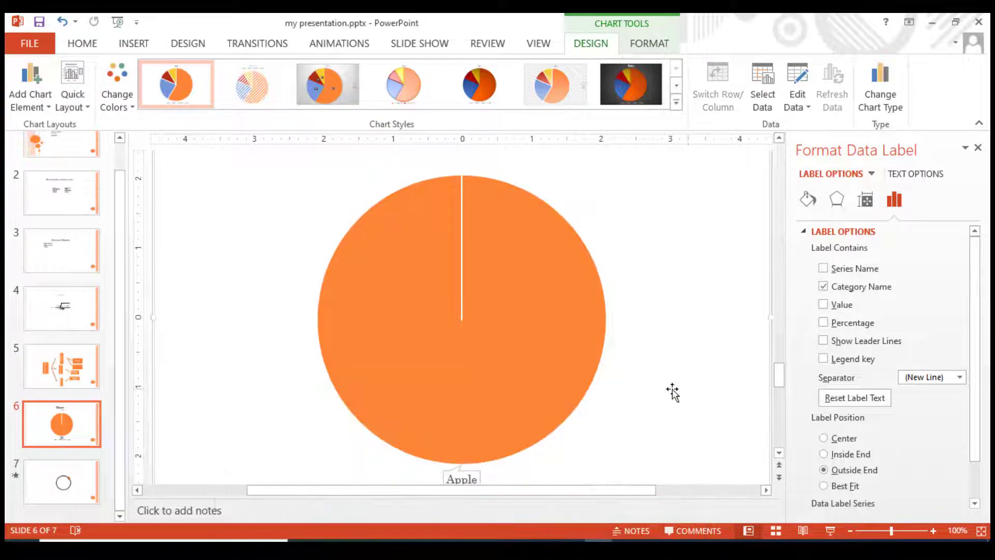
pyautogui.click(593, 333)
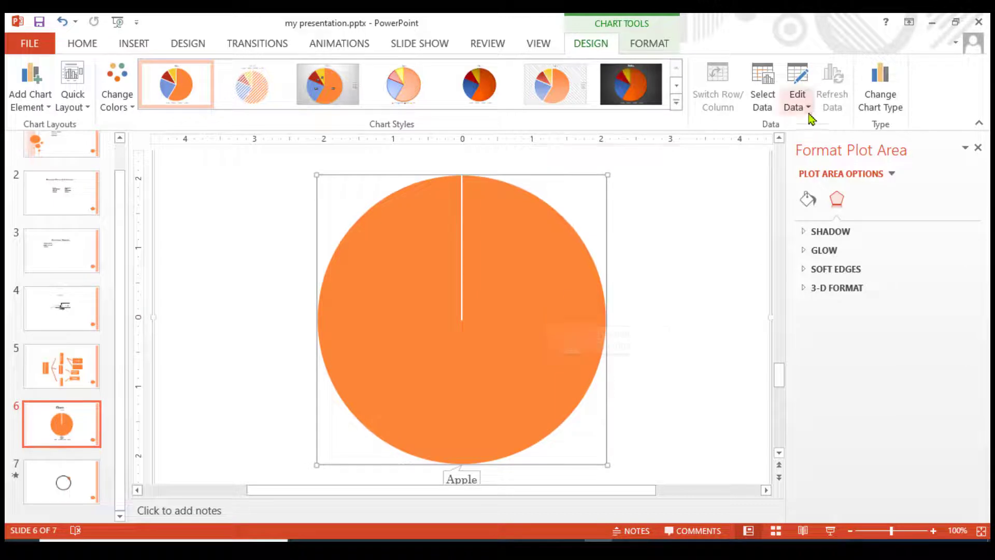
# - Inspect the Sales series definition in Select Data, then cancel without changes
pyautogui.click(764, 95)
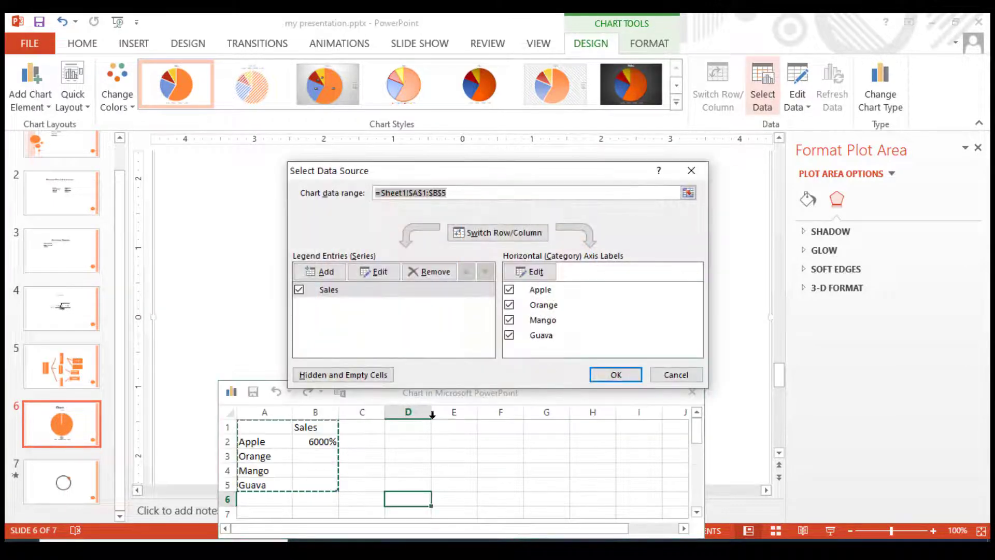
pyautogui.click(381, 272)
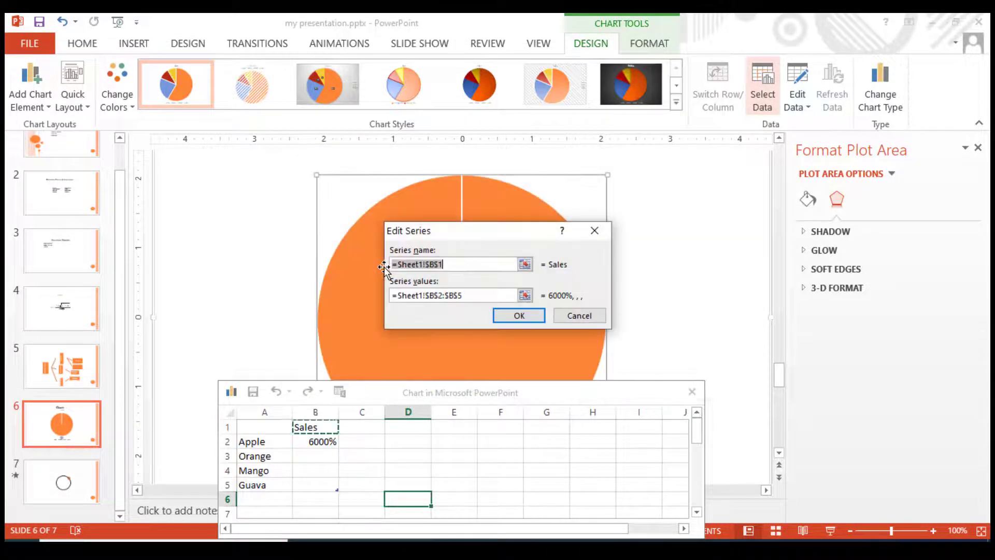
pyautogui.click(579, 316)
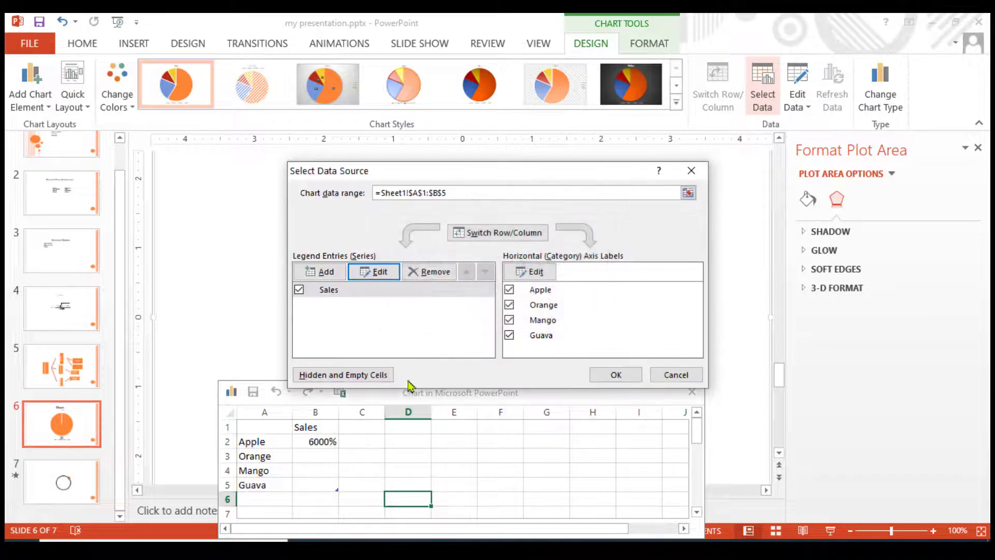
pyautogui.click(381, 273)
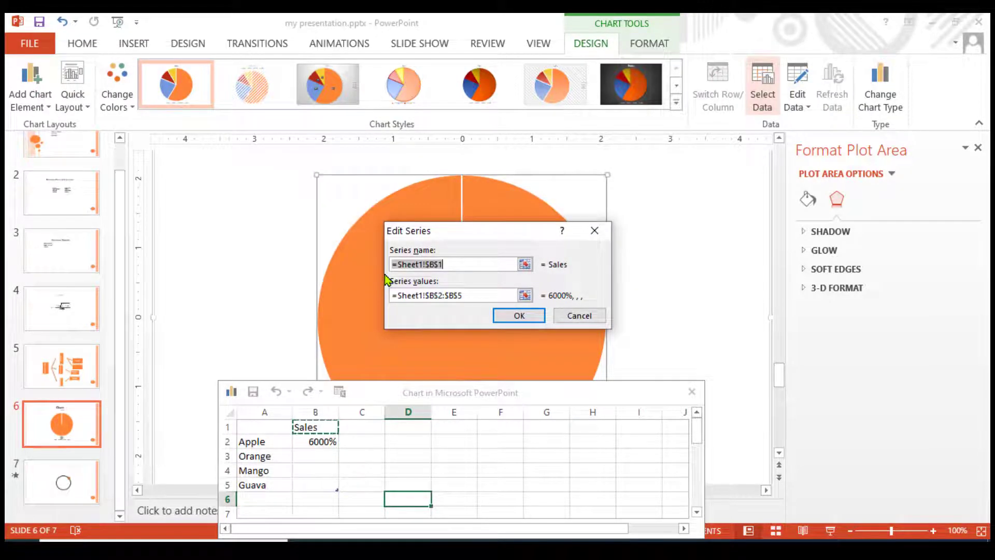
pyautogui.click(579, 316)
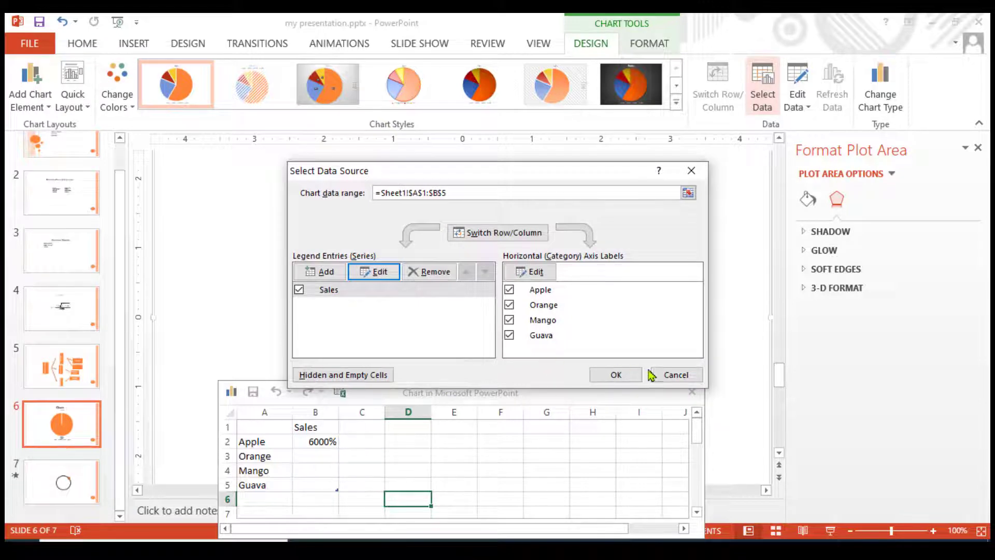
pyautogui.click(671, 374)
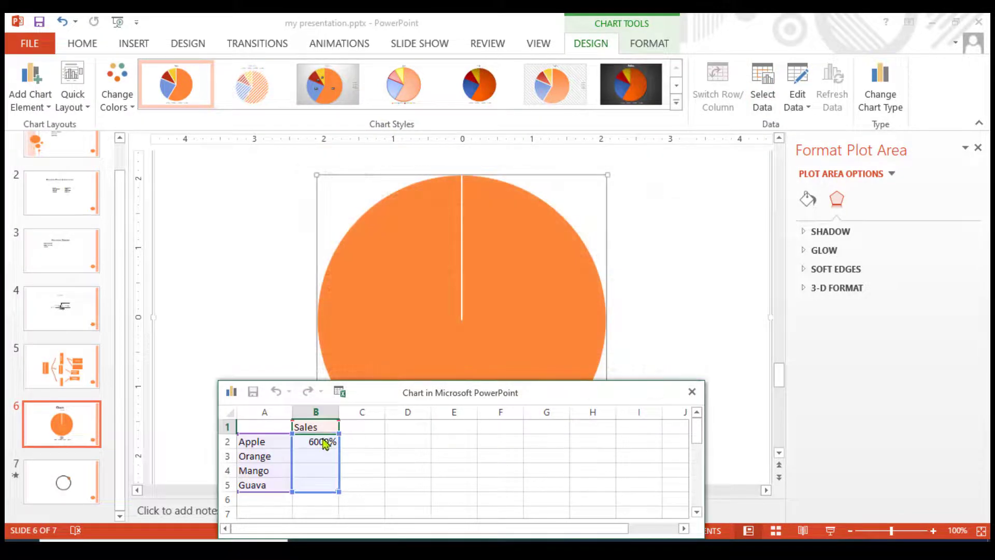
# - Clear the Sales values B2:B5, enter 500 for Apple, and close the data sheet
pyautogui.moveTo(583, 395); pyautogui.dragTo(612, 249)
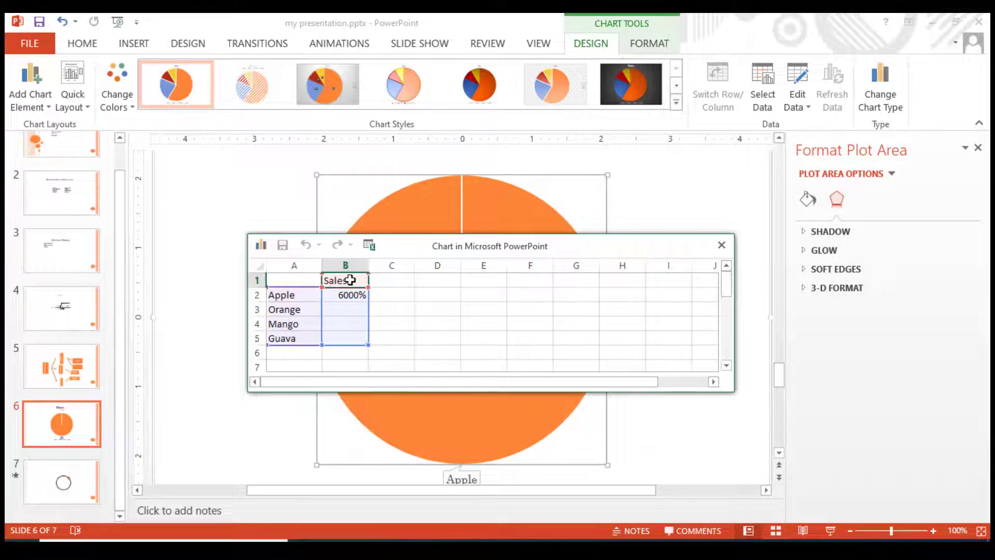
pyautogui.click(357, 339)
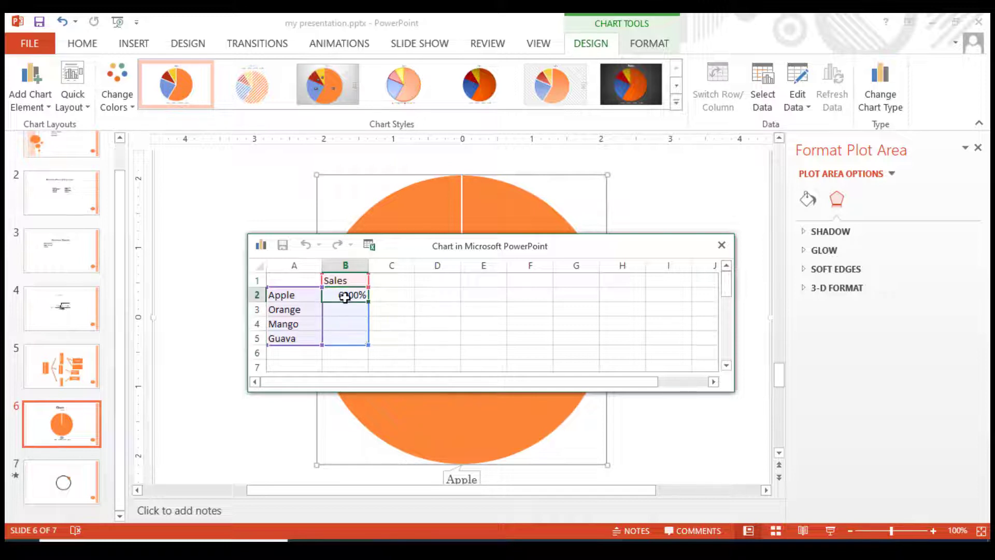
pyautogui.moveTo(344, 294); pyautogui.dragTo(355, 343)
pyautogui.press('Delete')
pyautogui.click(391, 364)
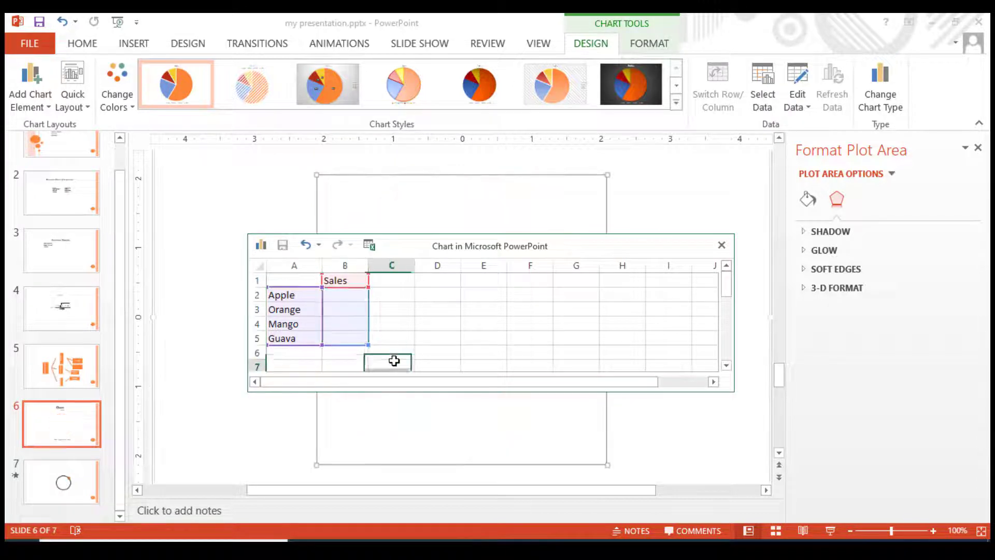
pyautogui.click(346, 297)
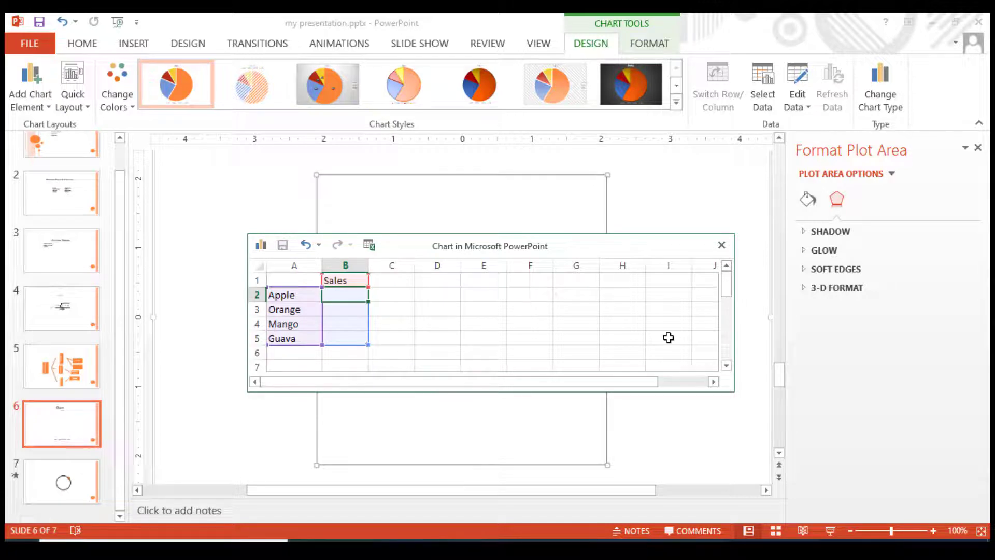
pyautogui.write('500')
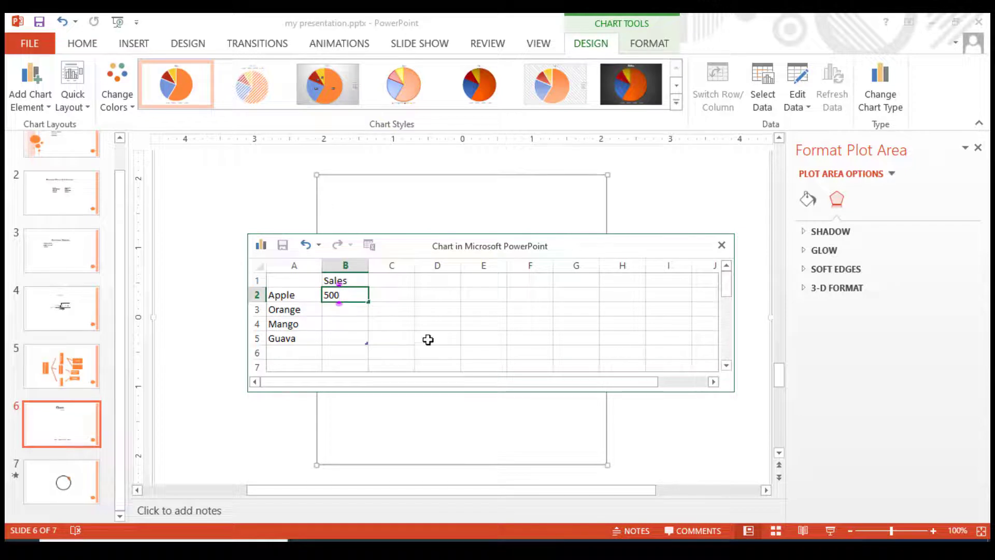
pyautogui.click(388, 339)
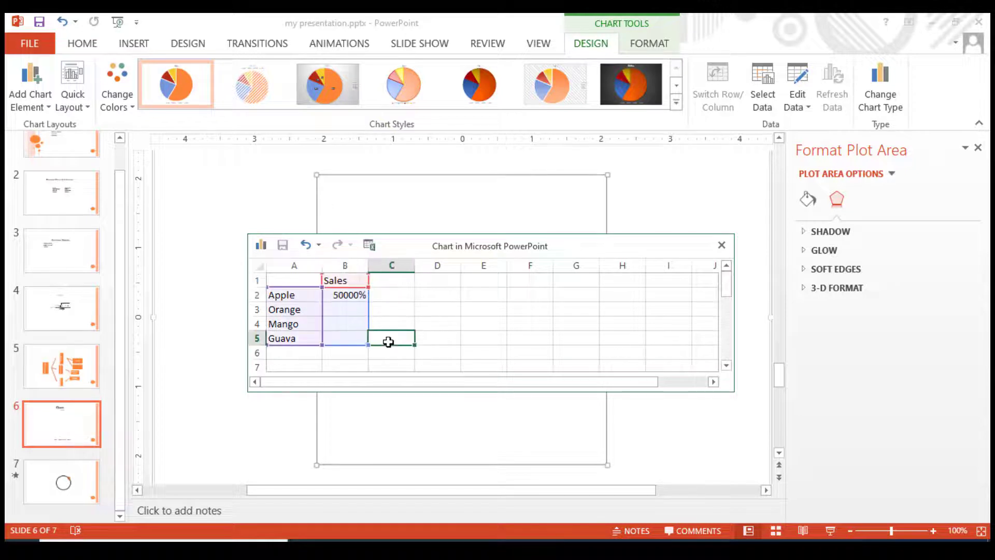
pyautogui.click(721, 245)
pyautogui.click(562, 244)
# - Delete the old empty chart from slide 6
pyautogui.press('Delete')
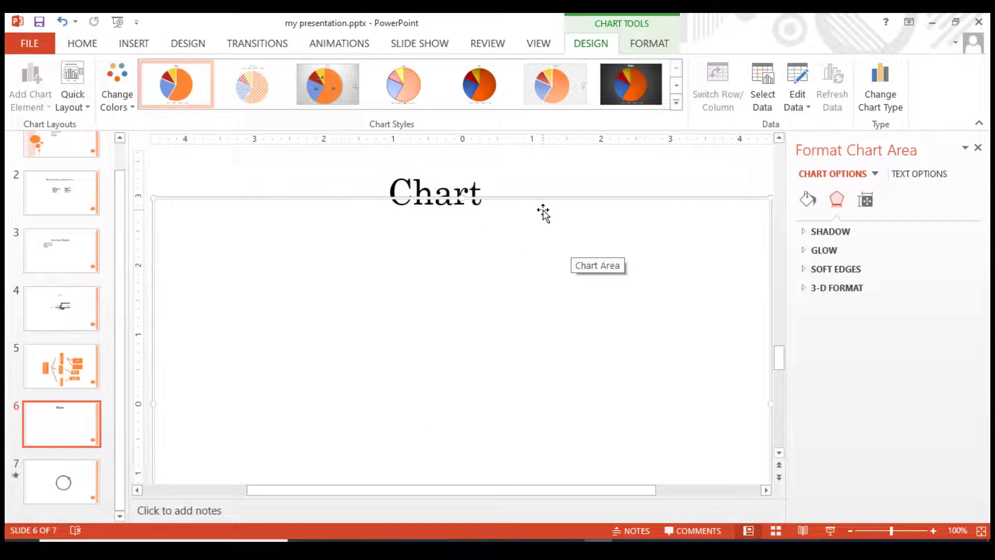
pyautogui.scroll(-1, 544, 201)
pyautogui.press('Delete')
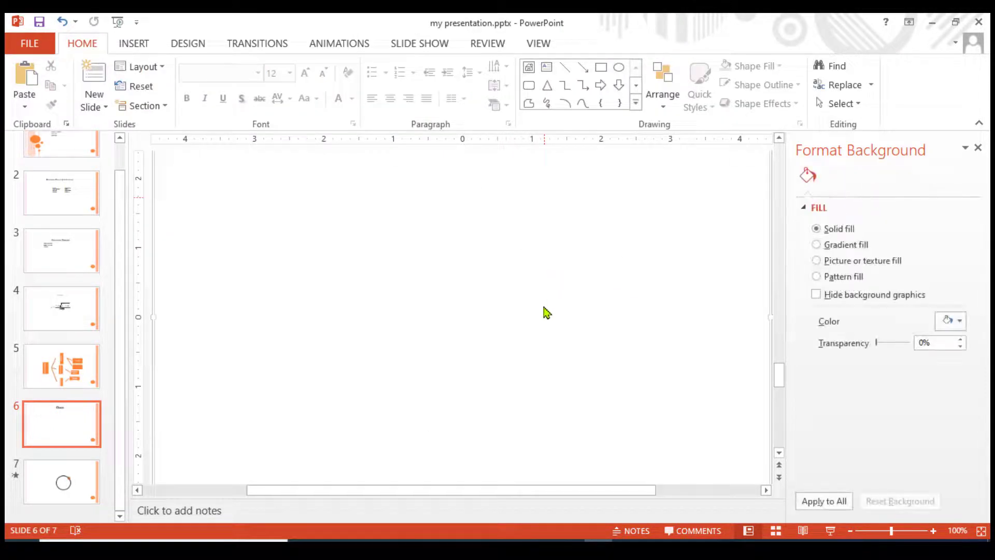
pyautogui.scroll(1, 518, 321)
# - Insert a new Pie chart on the slide
pyautogui.click(134, 43)
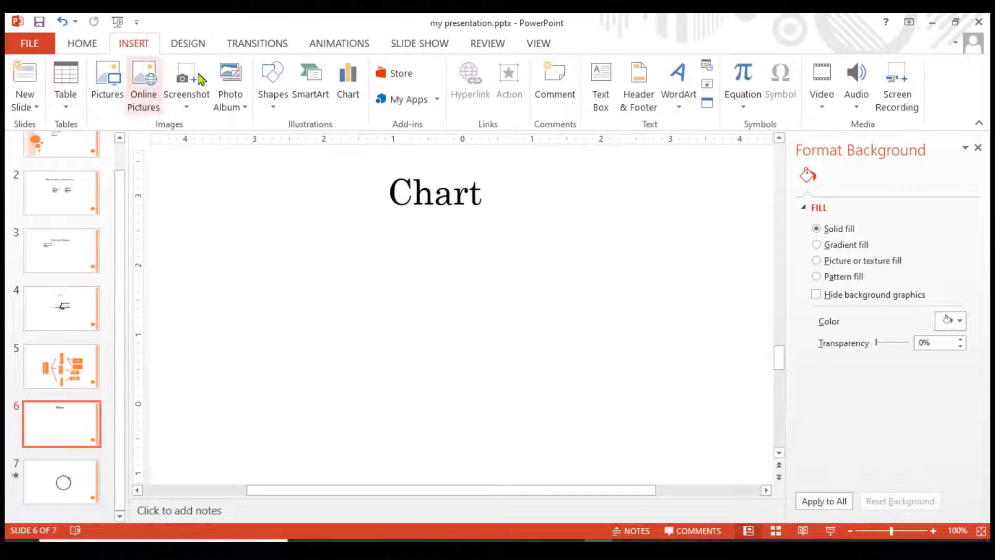
pyautogui.click(348, 95)
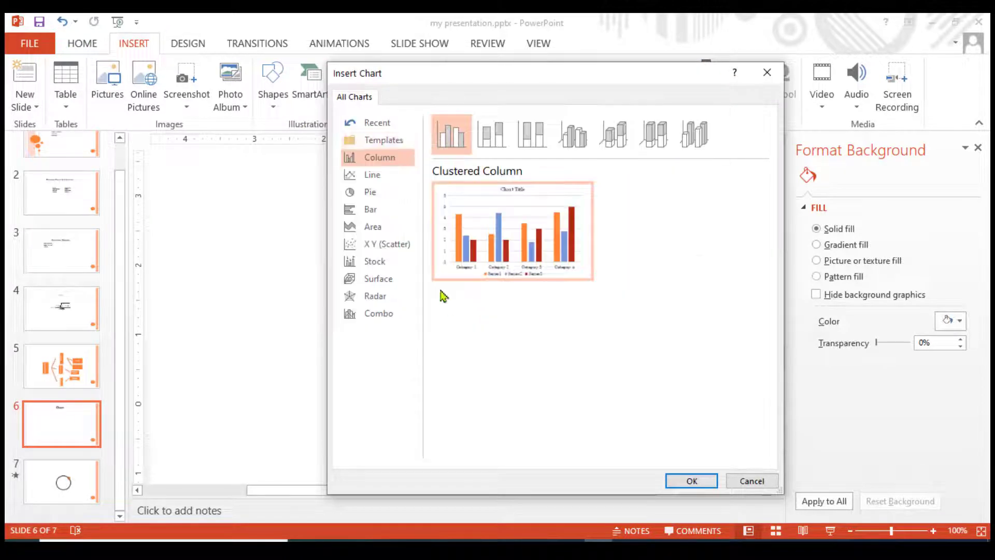
pyautogui.click(371, 193)
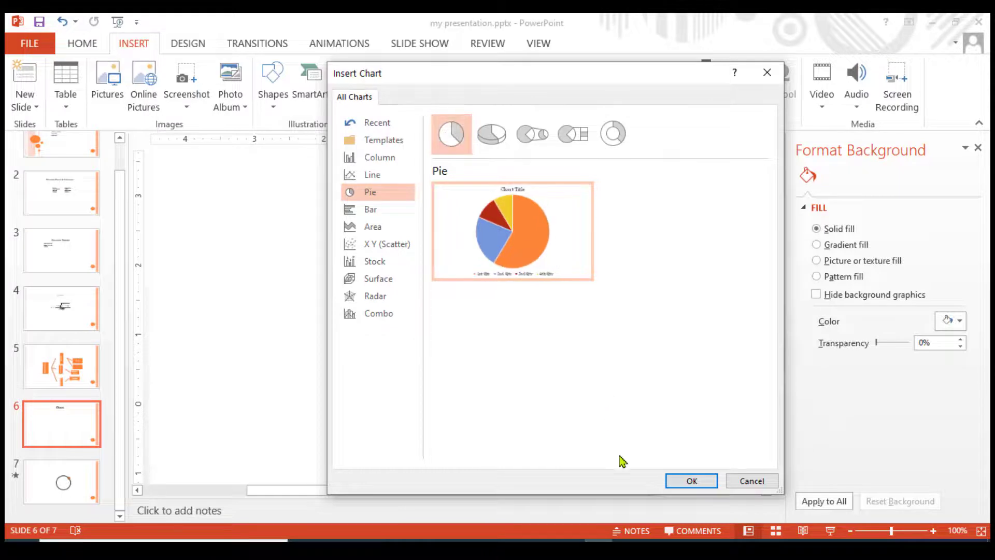
pyautogui.click(692, 480)
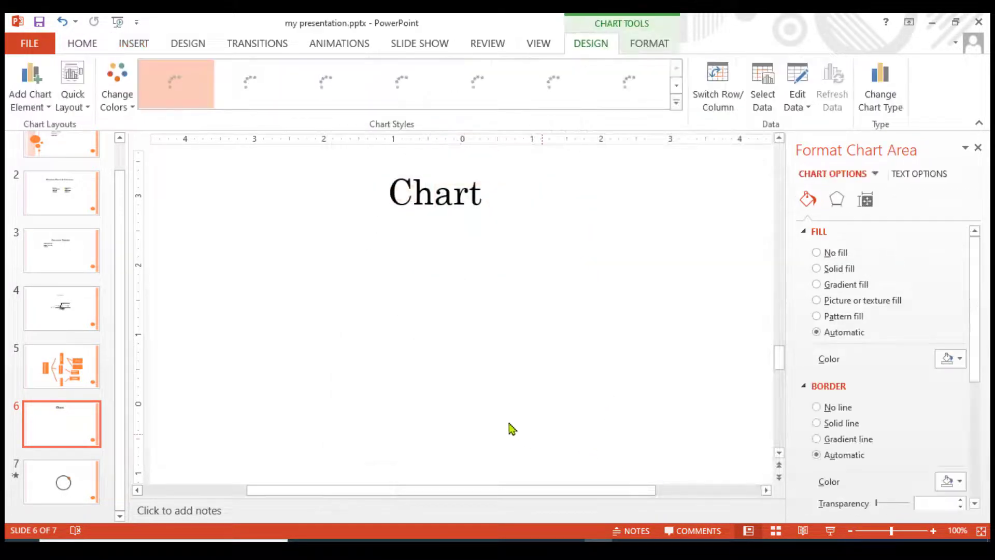
# - Rename the first category to Apple with 500 sales and set the second value to 300
pyautogui.click(319, 102)
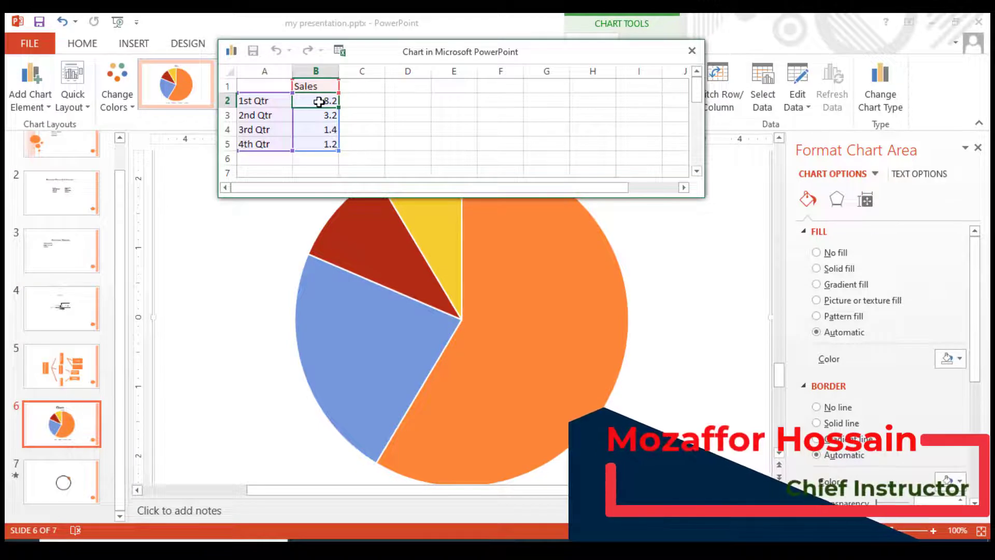
pyautogui.write('1500')
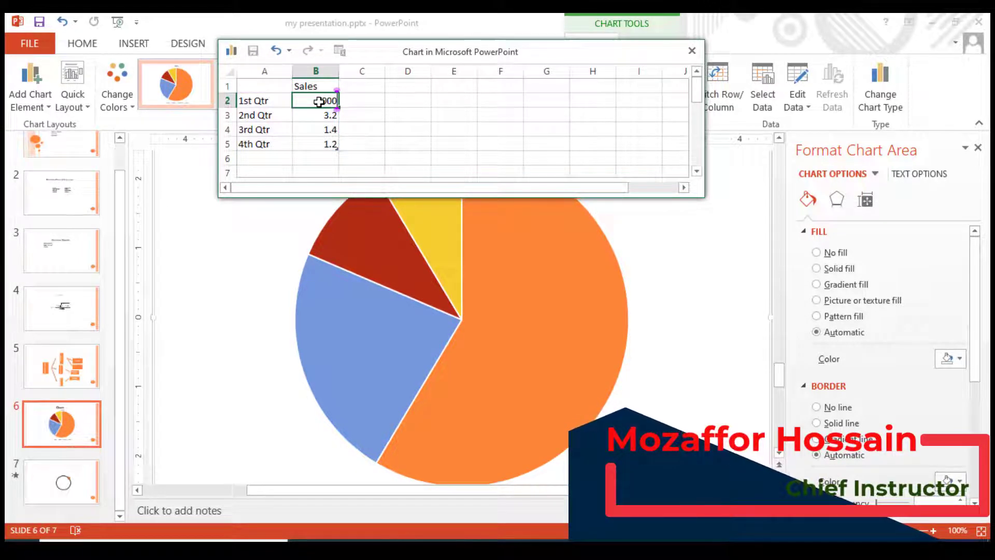
pyautogui.press('Return')
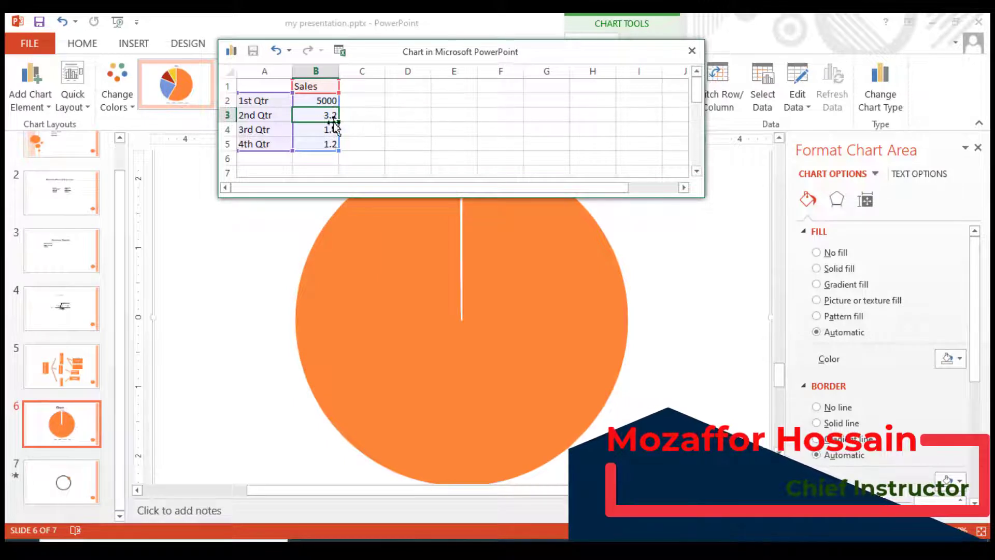
pyautogui.click(258, 102)
pyautogui.write('A')
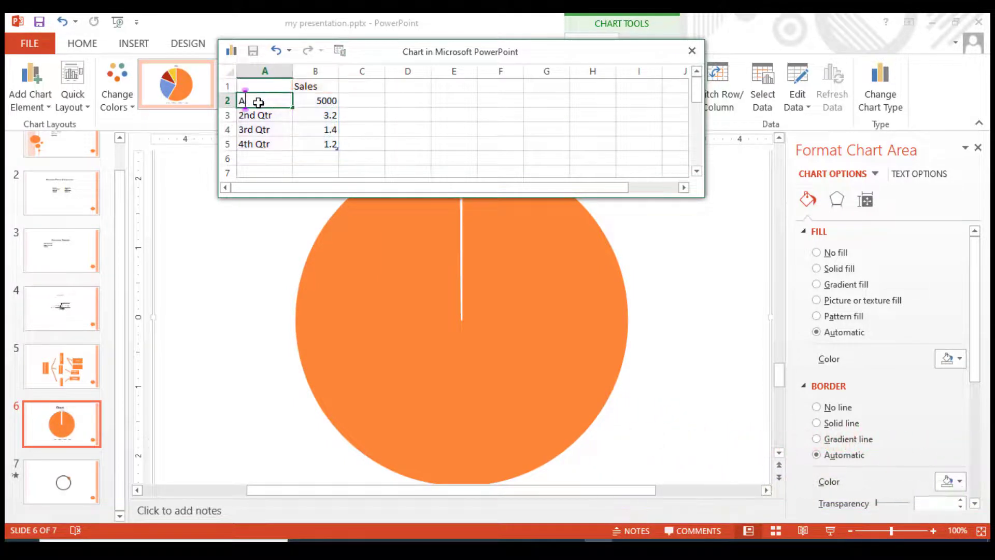
pyautogui.write('pple')
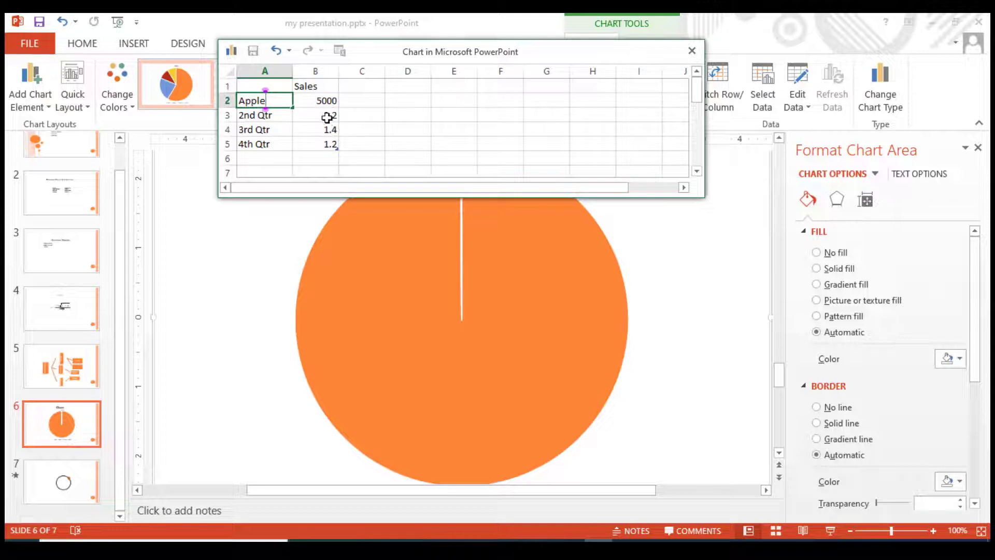
pyautogui.click(327, 116)
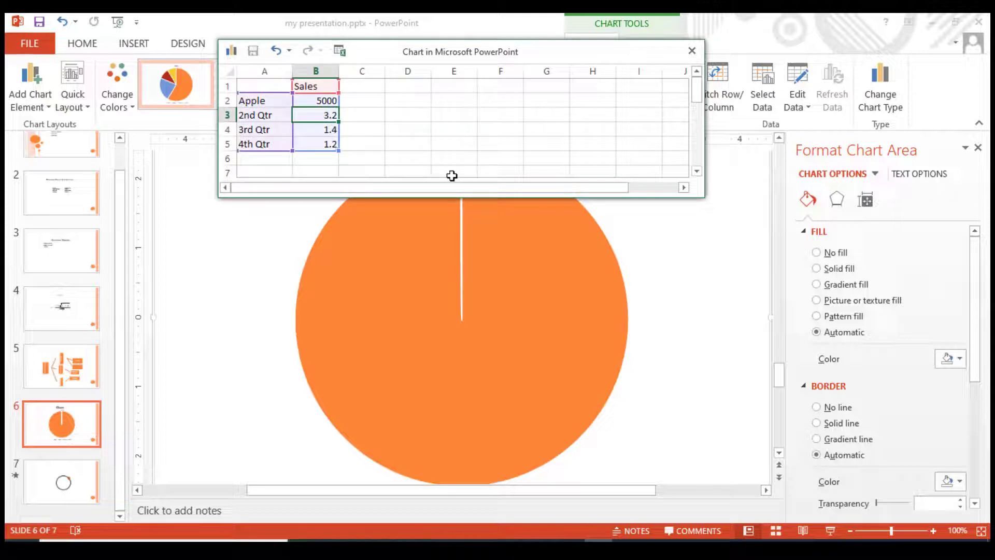
pyautogui.write('300')
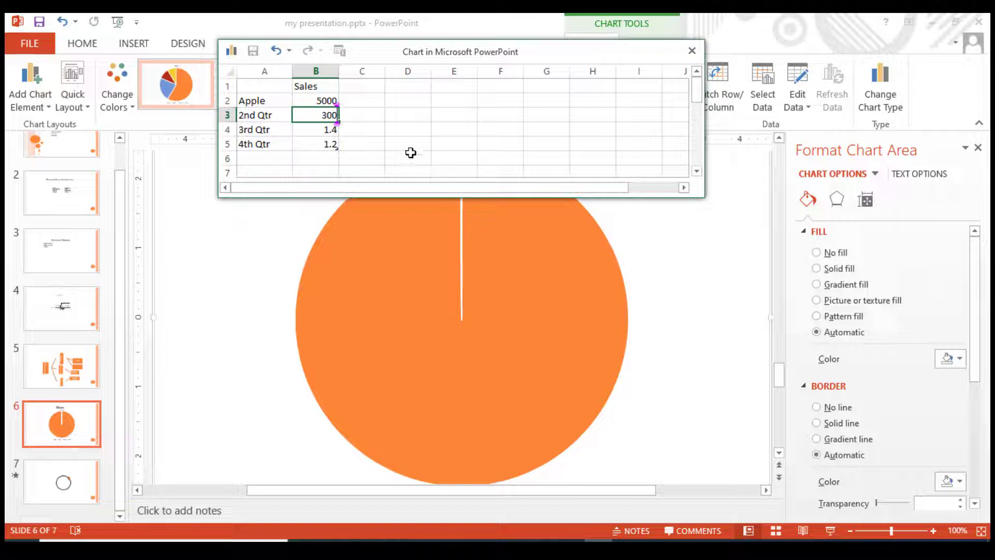
pyautogui.click(336, 101)
pyautogui.write('500')
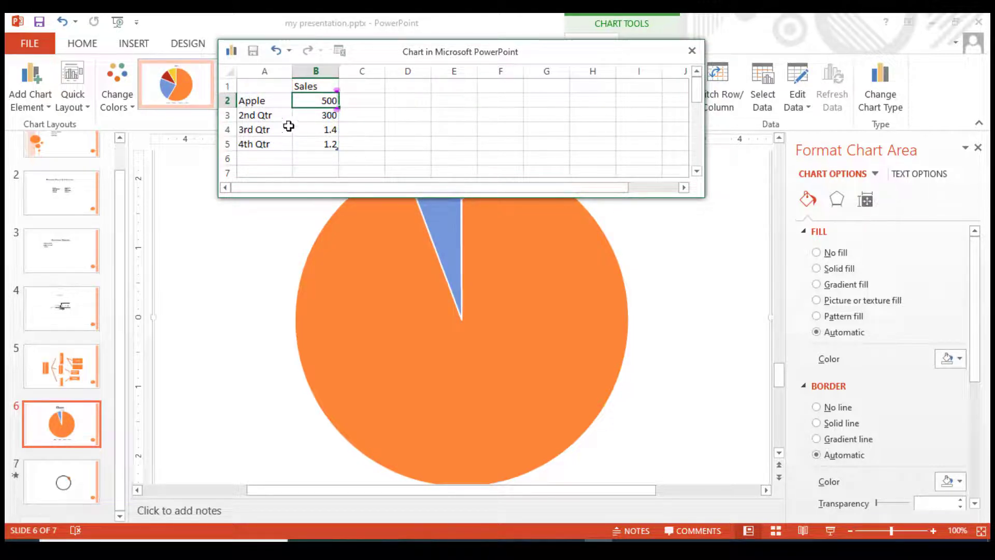
pyautogui.click(311, 131)
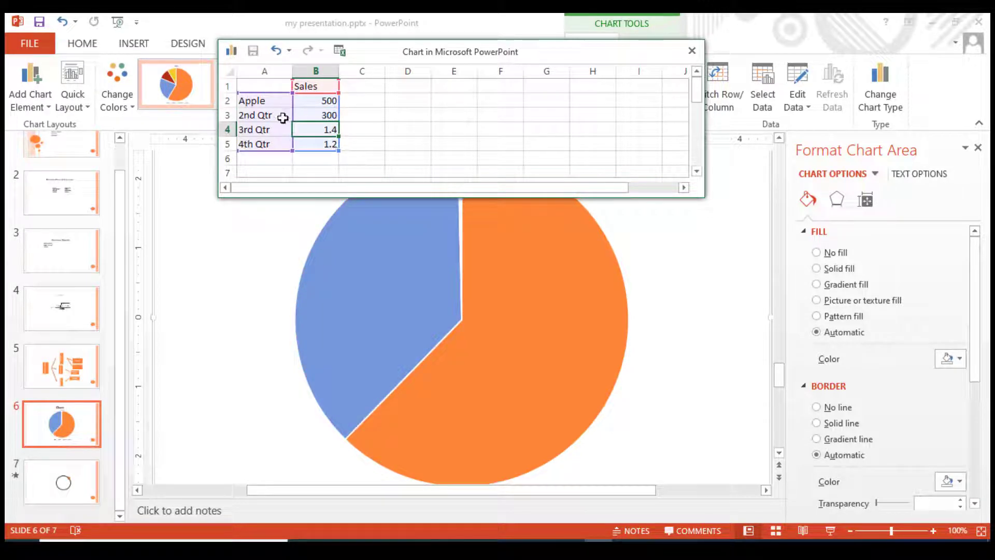
# - Name the other categories Mango, Orange and Guava, with Orange 200 and Guava 100, then close the sheet
pyautogui.click(267, 115)
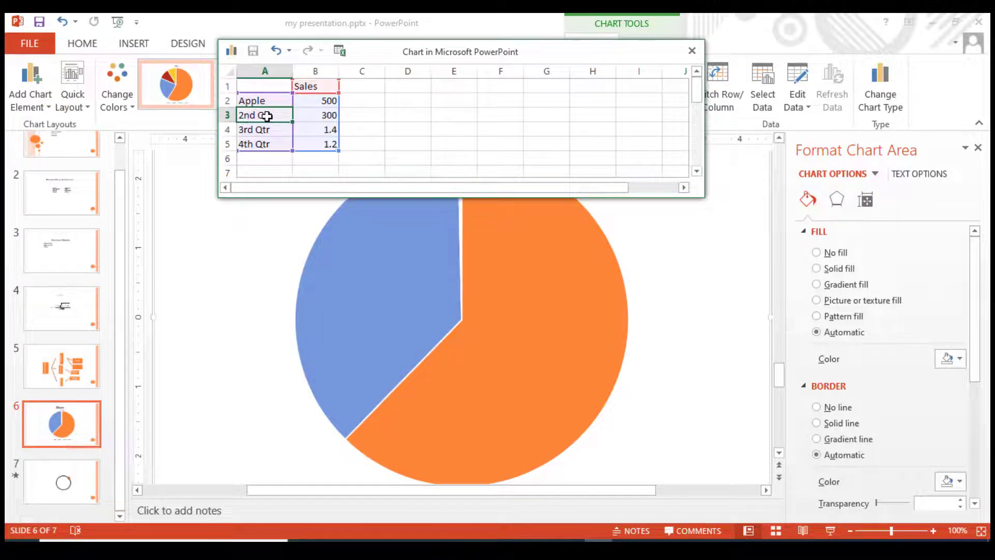
pyautogui.write('Mango')
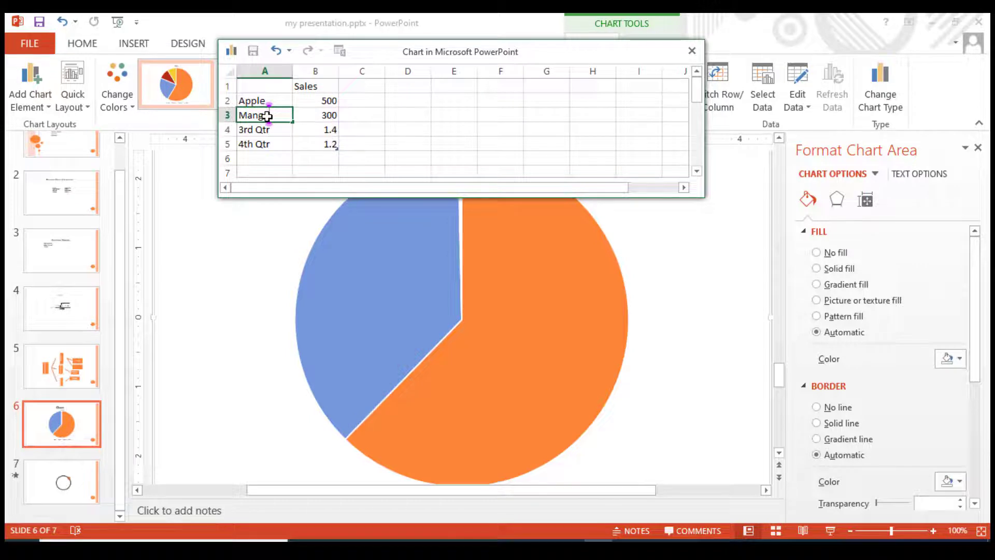
pyautogui.click(284, 135)
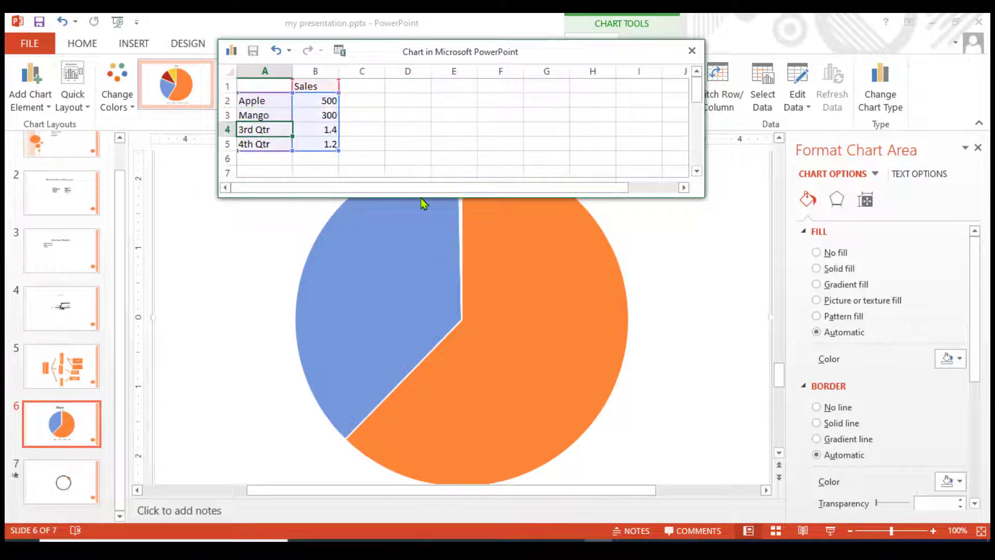
pyautogui.write('Orange')
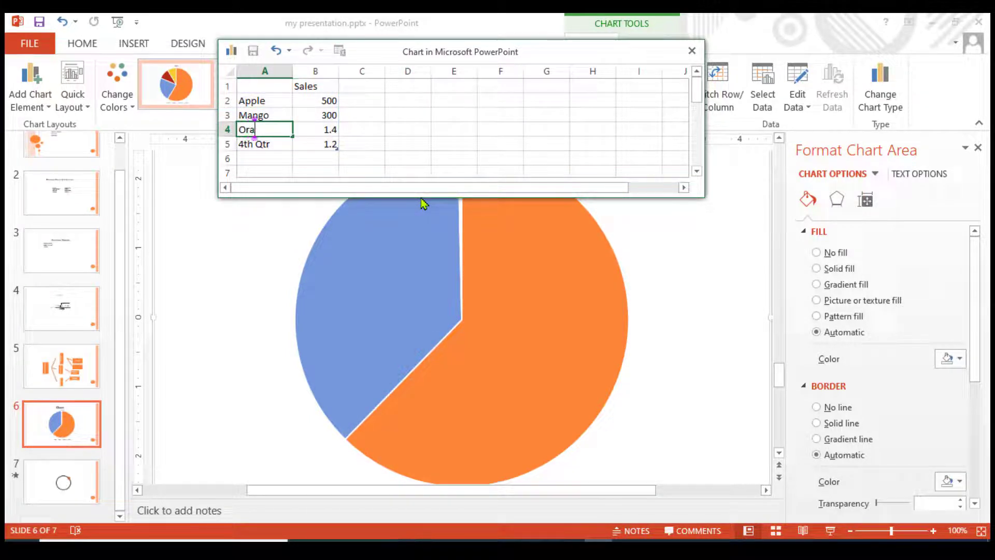
pyautogui.click(329, 134)
pyautogui.write('200')
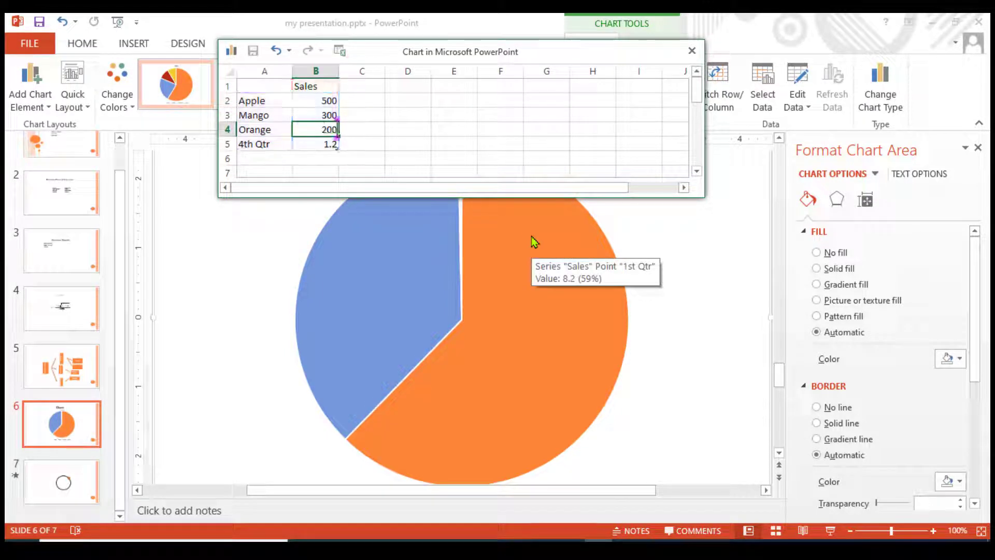
pyautogui.click(276, 143)
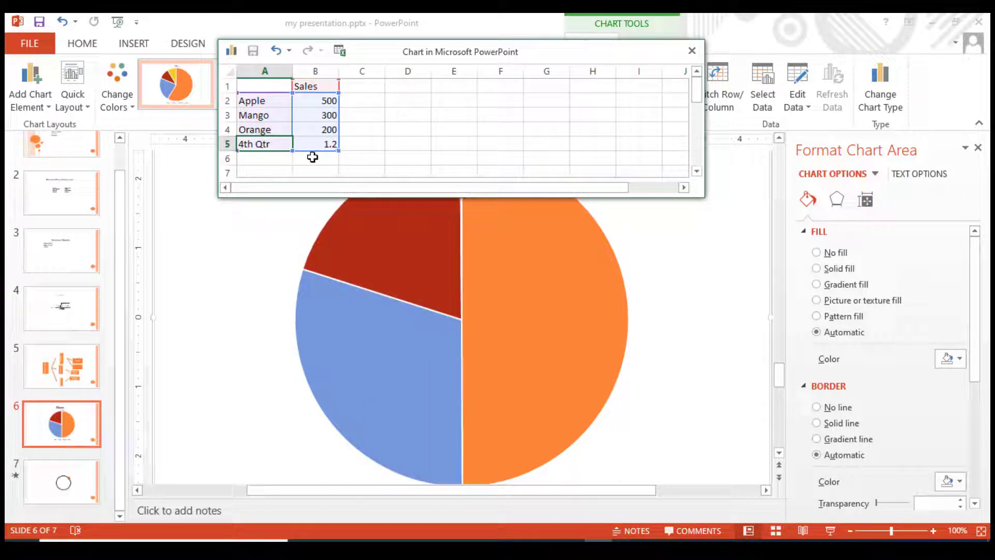
pyautogui.write('Guava')
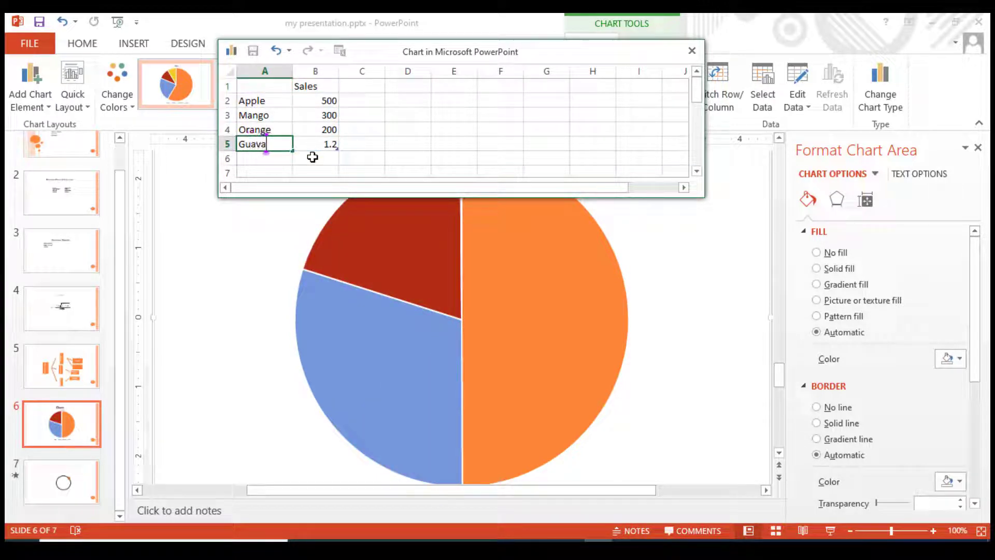
pyautogui.click(318, 143)
pyautogui.write('1')
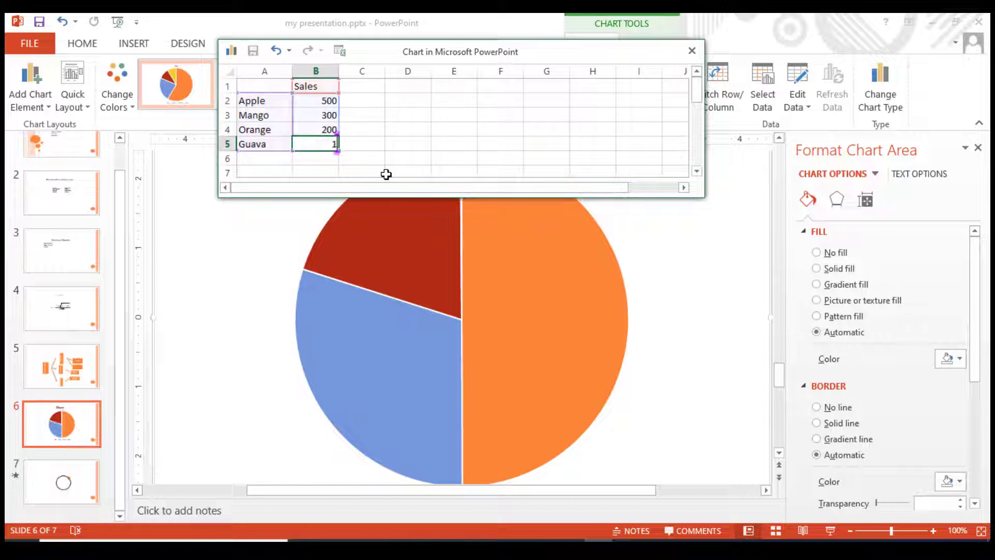
pyautogui.write('00')
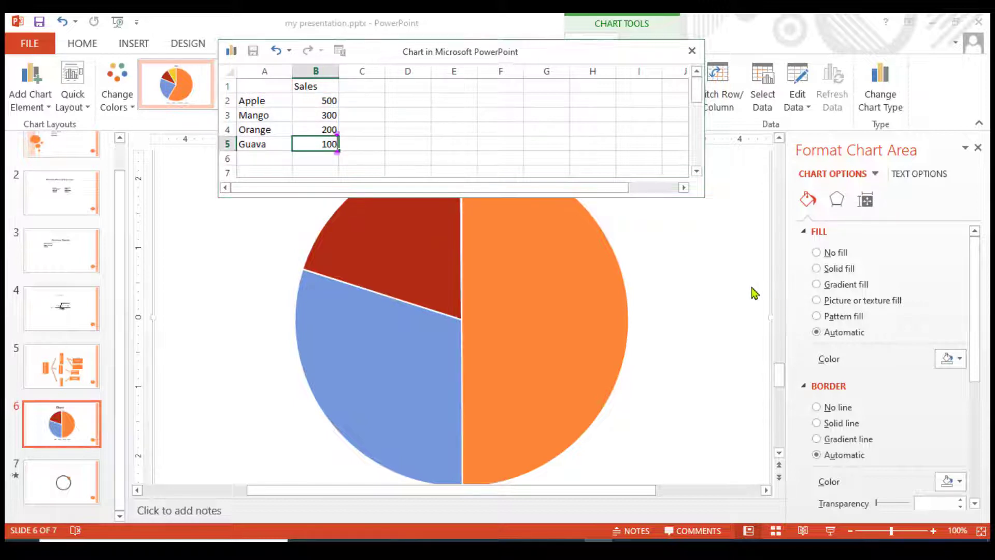
pyautogui.click(692, 51)
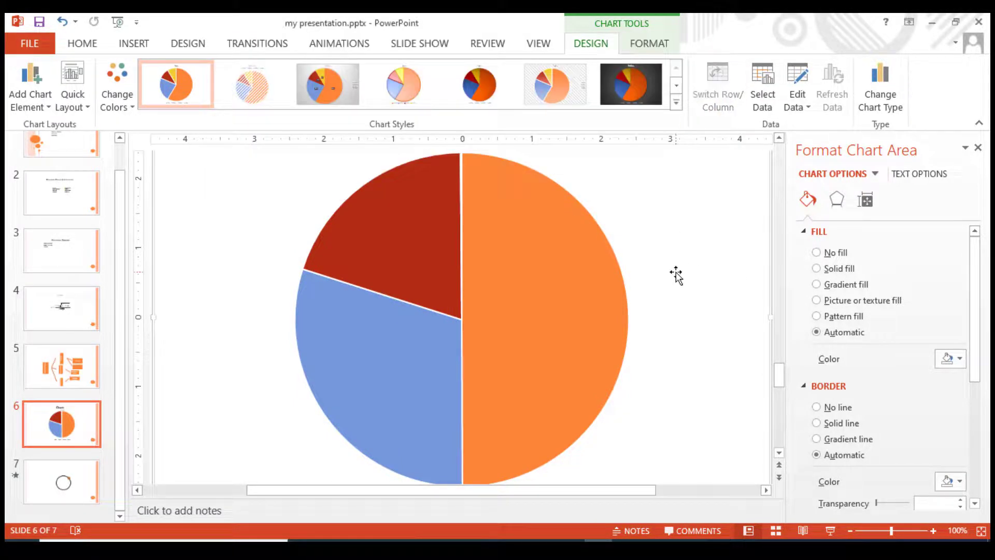
# - Apply a Quick Layout with name-and-value slice labels and add a legend at the bottom
pyautogui.click(568, 310)
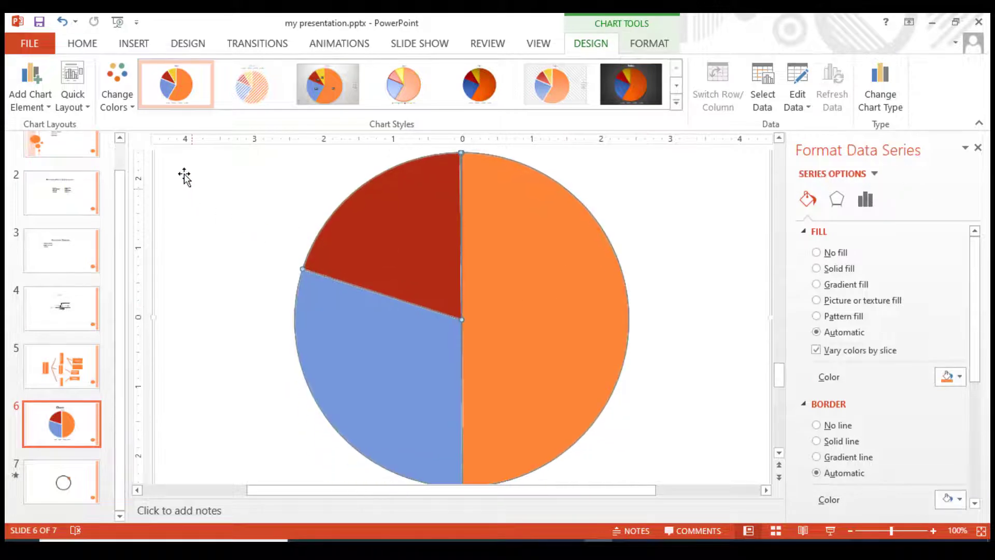
pyautogui.click(72, 88)
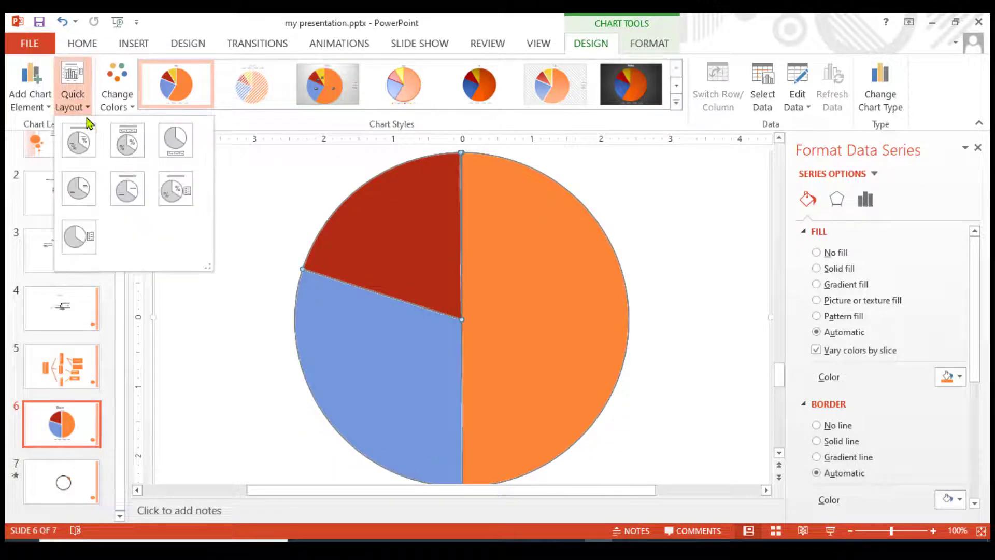
pyautogui.click(78, 188)
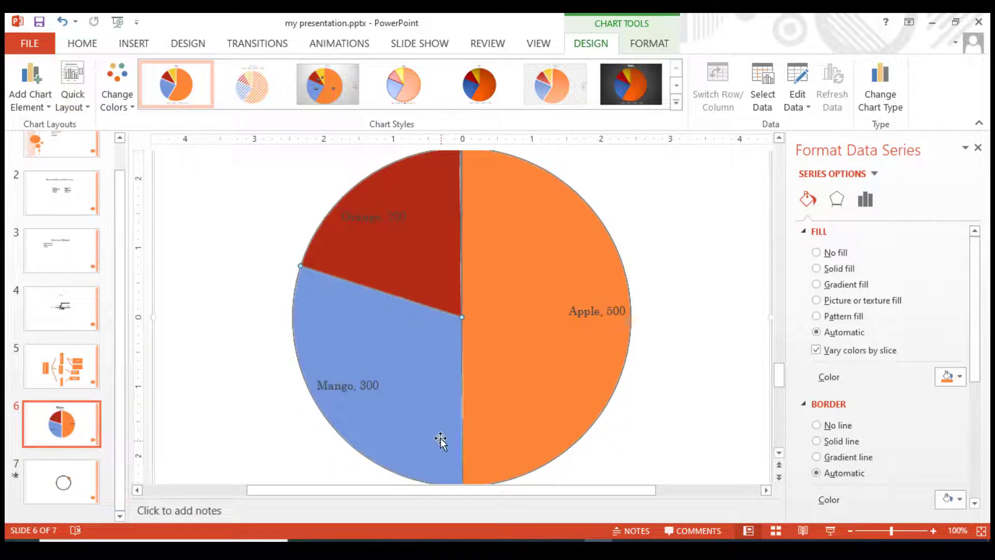
pyautogui.click(30, 101)
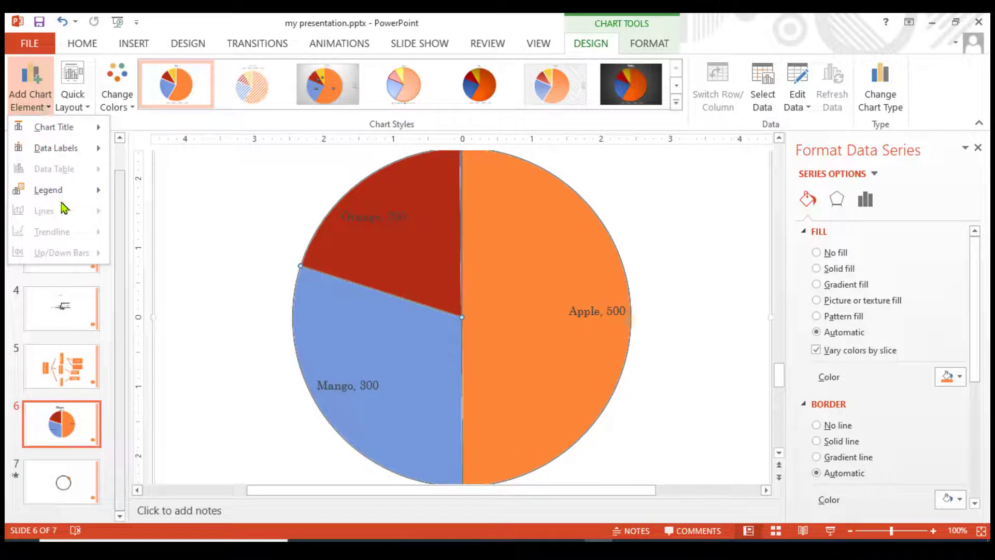
pyautogui.moveTo(48, 190)
pyautogui.click(171, 340)
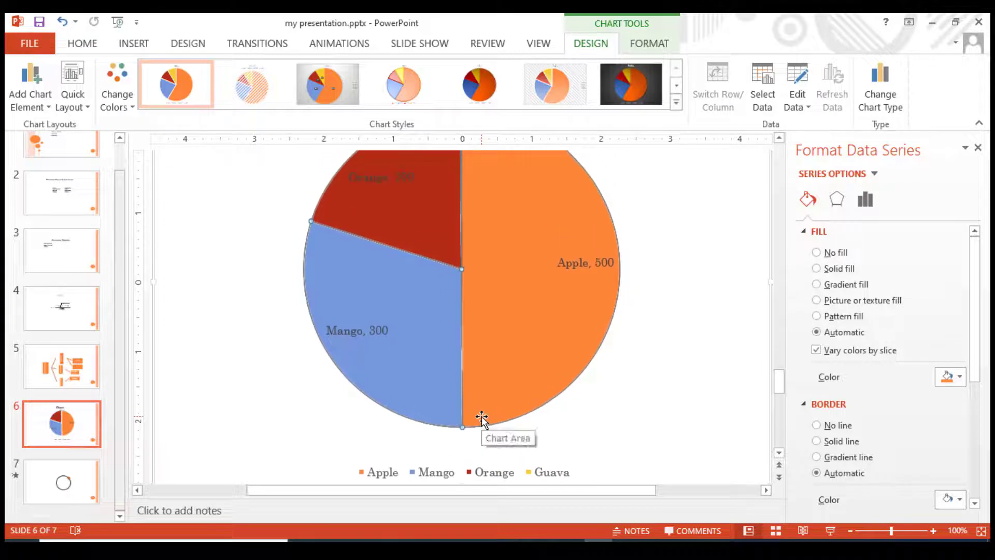
pyautogui.scroll(1, 481, 418)
# - Reapply the name-and-value layout, set labels to Outside End, and close the Format Data Series pane
pyautogui.click(47, 107)
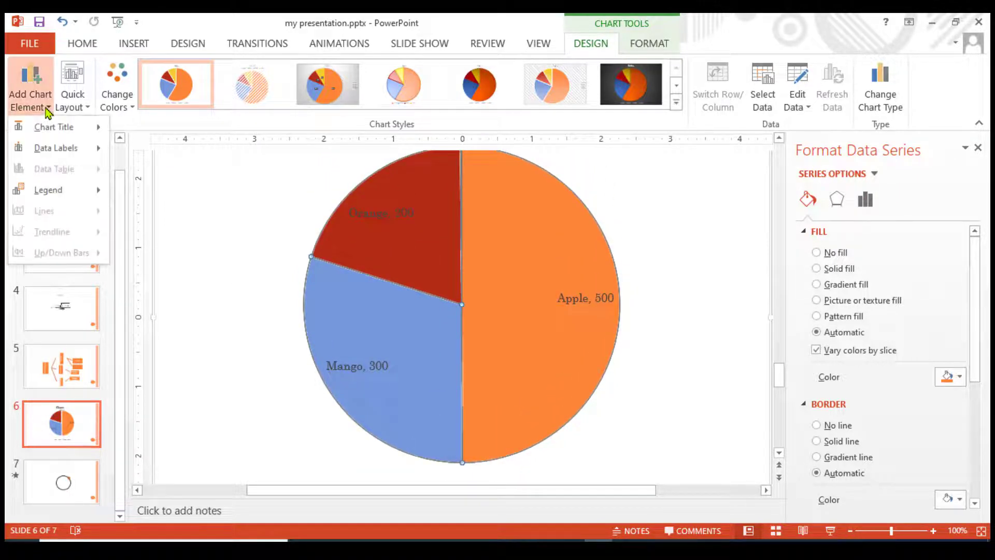
pyautogui.moveTo(56, 148)
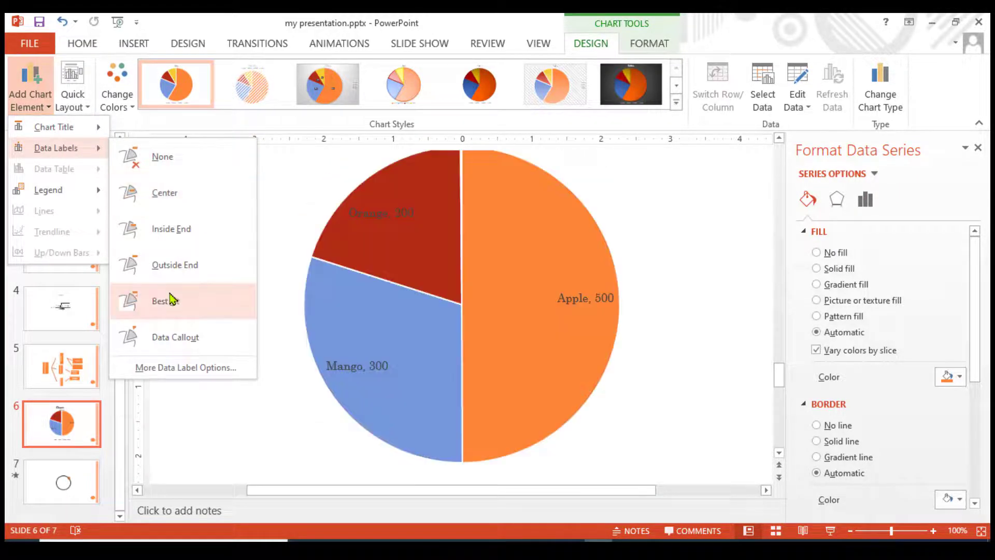
pyautogui.click(175, 272)
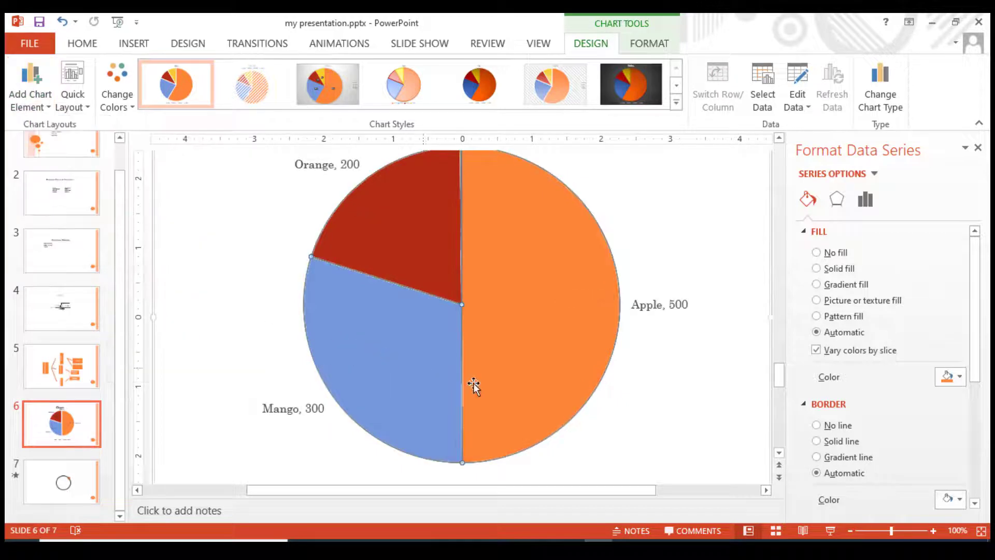
pyautogui.scroll(2, 500, 389)
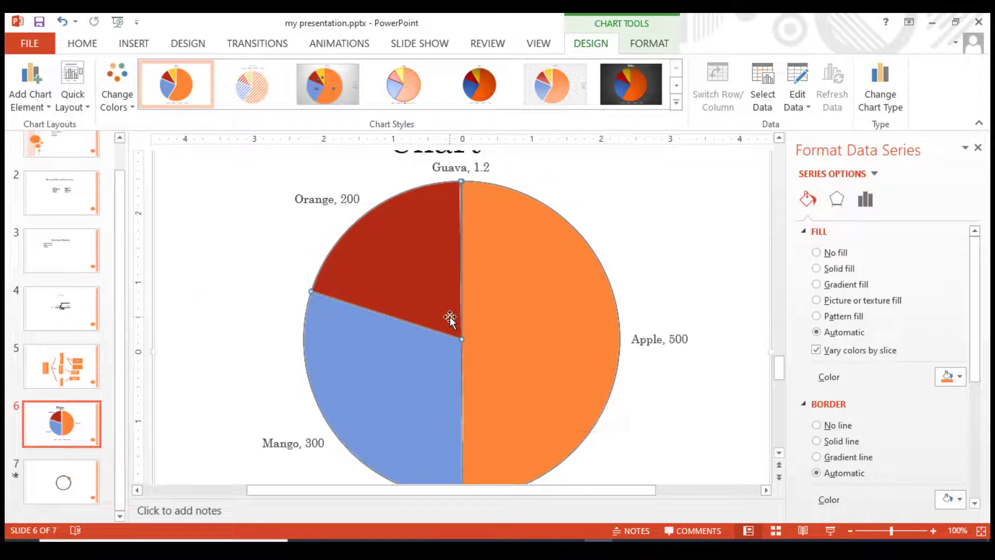
pyautogui.scroll(1, 450, 318)
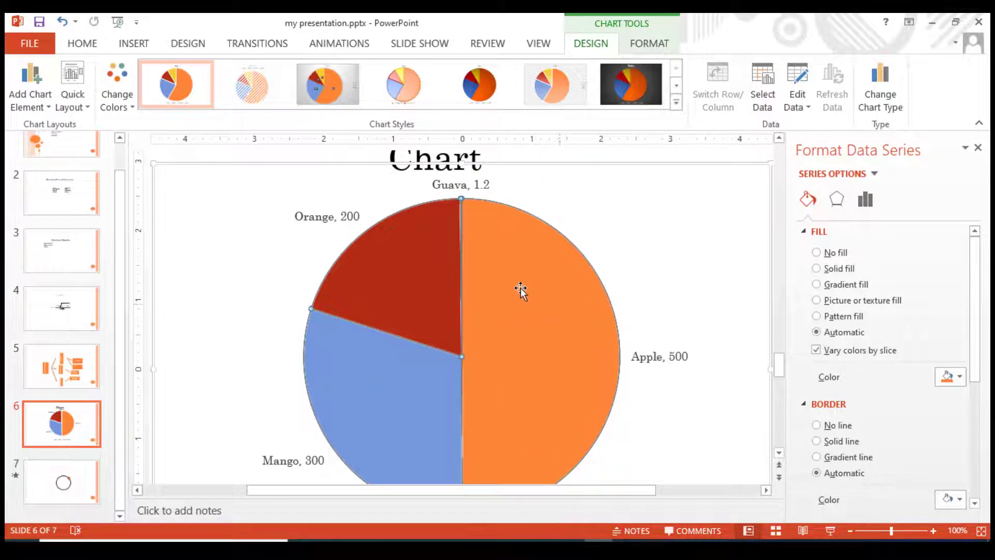
pyautogui.scroll(-1, 661, 386)
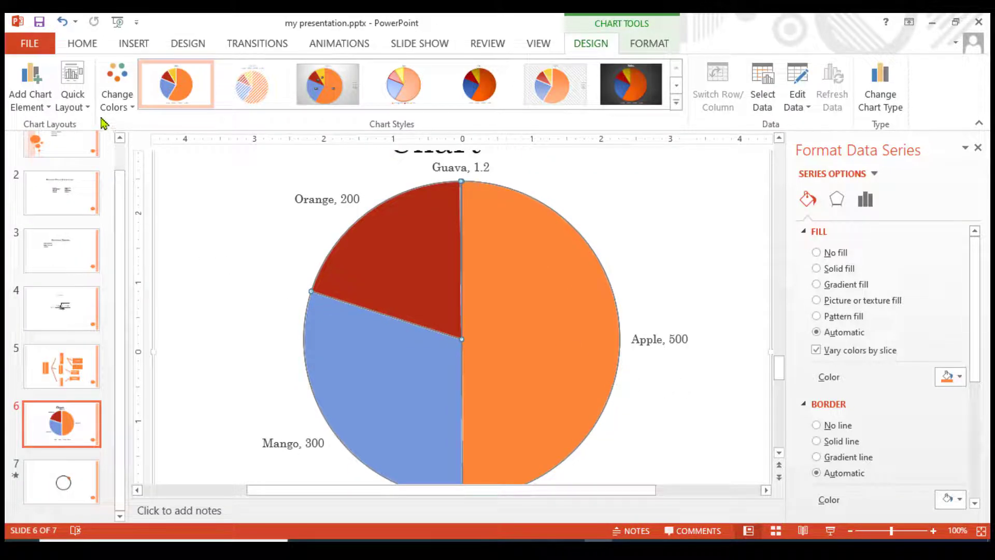
pyautogui.click(73, 99)
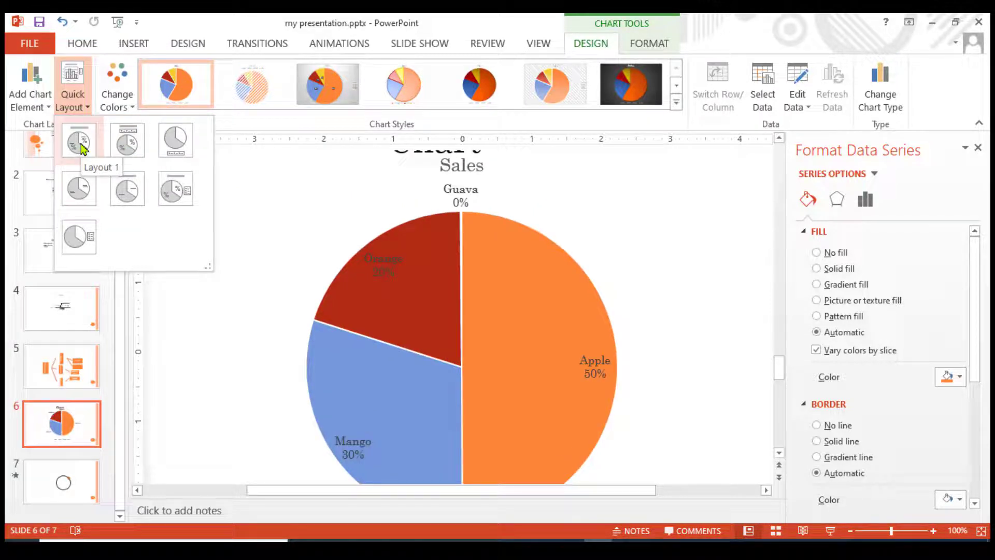
pyautogui.click(79, 188)
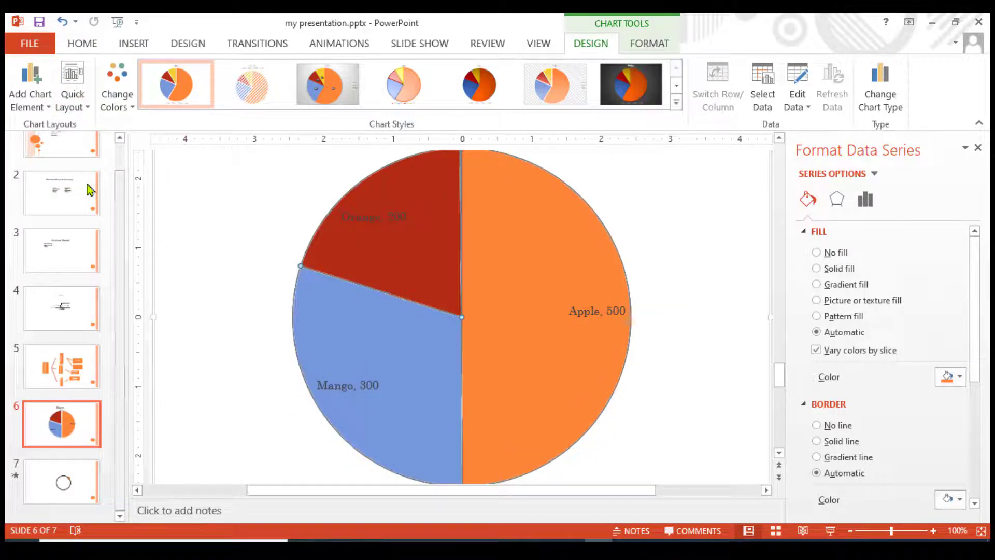
pyautogui.click(31, 93)
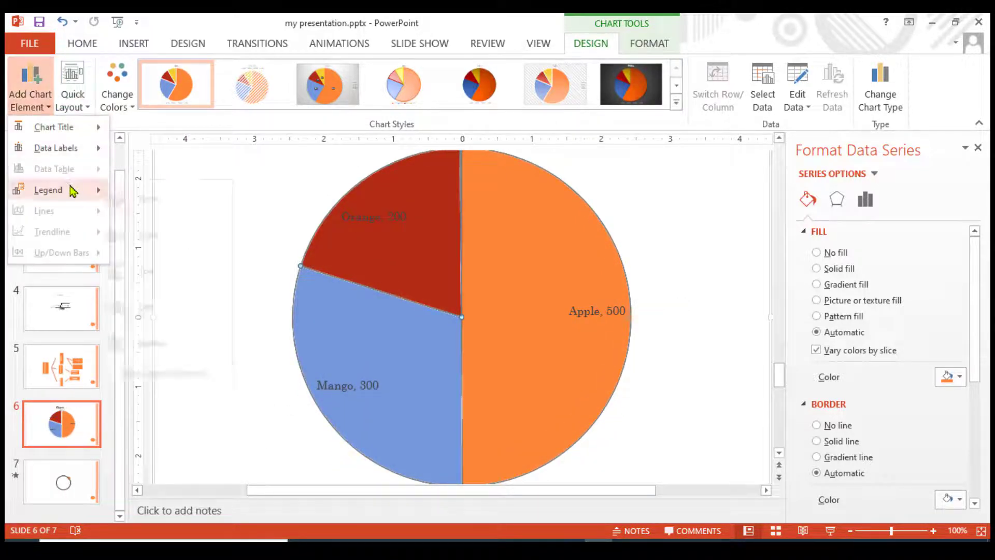
pyautogui.moveTo(56, 148)
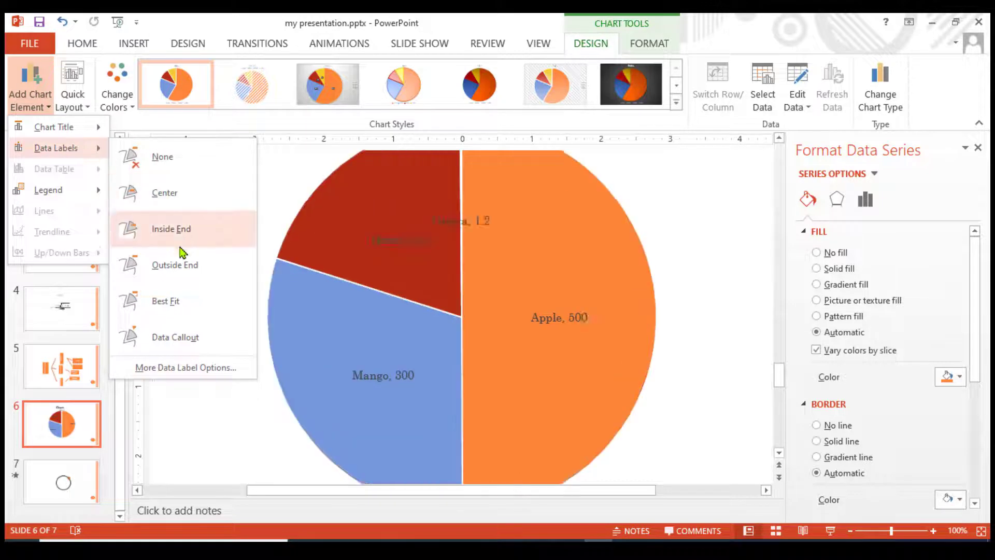
pyautogui.click(185, 267)
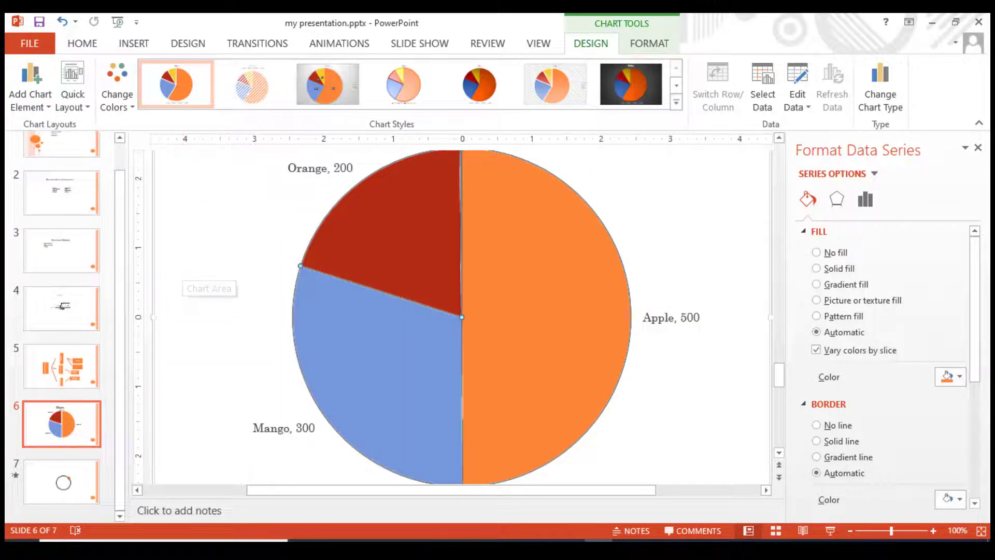
pyautogui.click(978, 147)
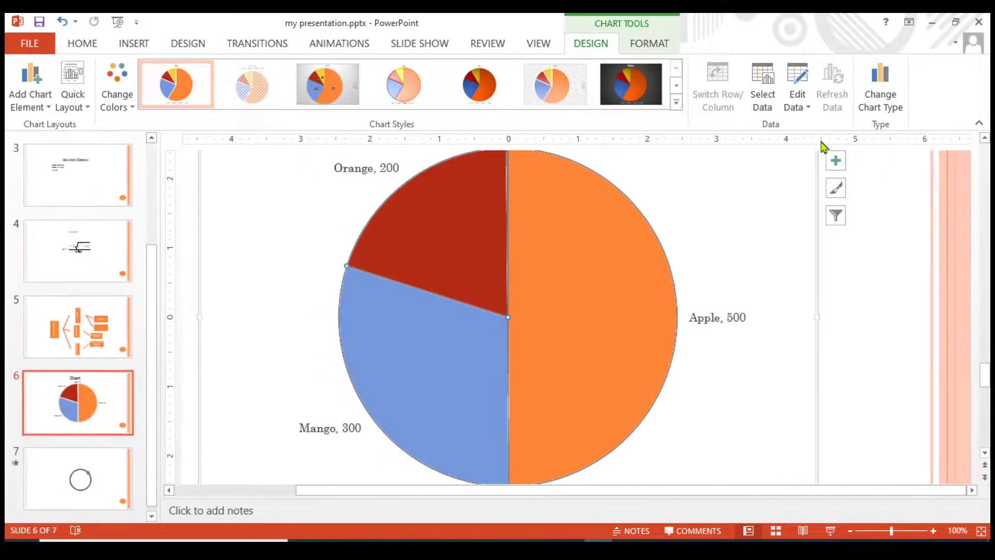
# - Open the chart data via Select Data, cancel the Select Data Source dialog, and return to the chart
pyautogui.click(46, 108)
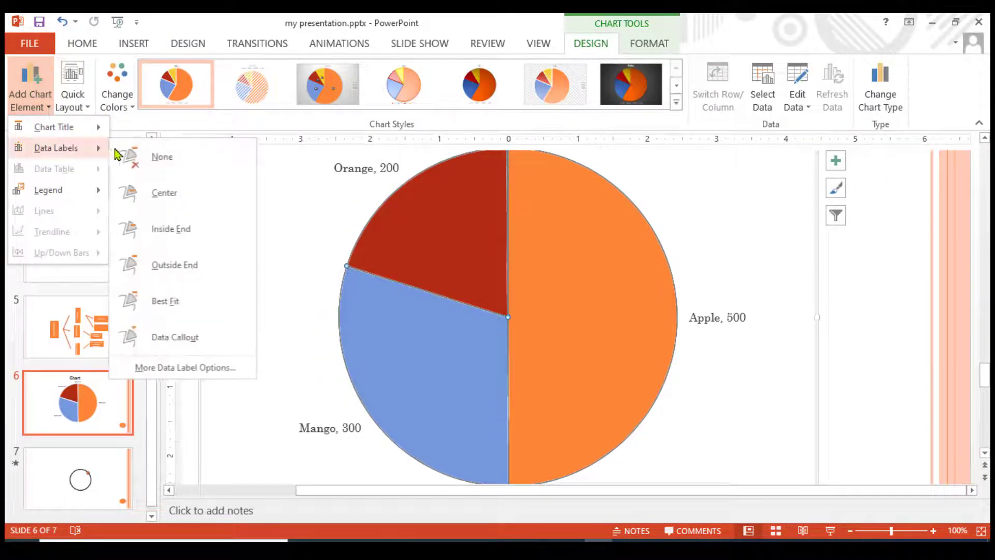
pyautogui.moveTo(56, 148)
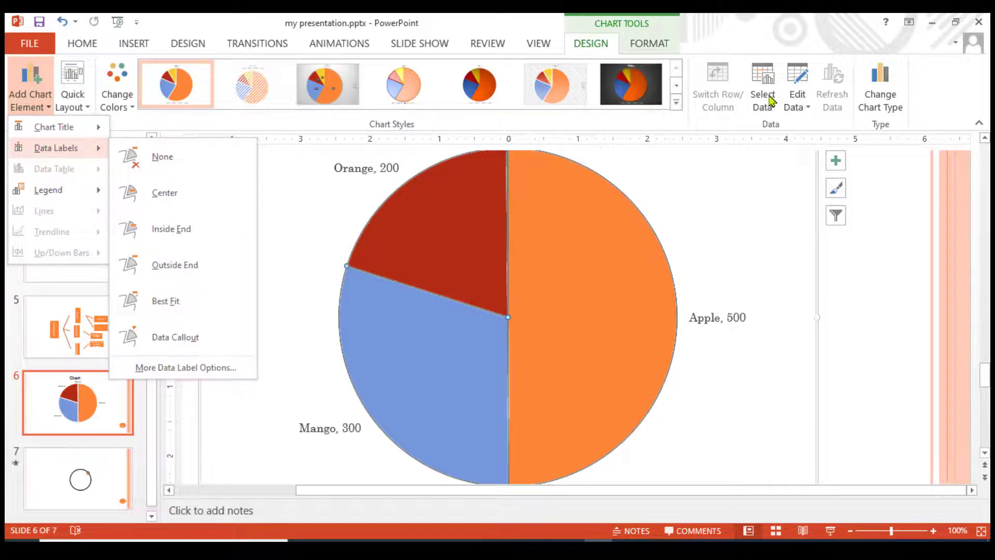
pyautogui.click(763, 93)
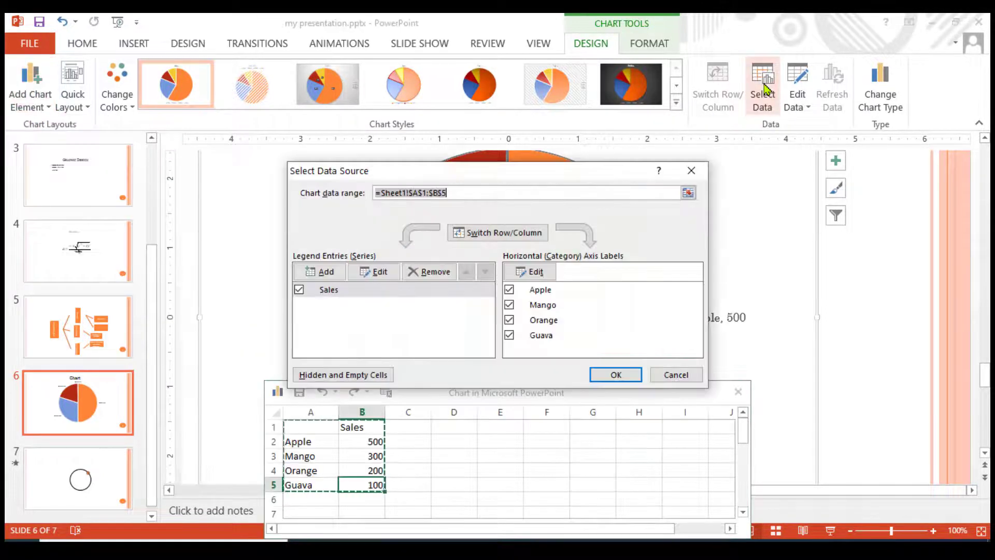
pyautogui.click(676, 374)
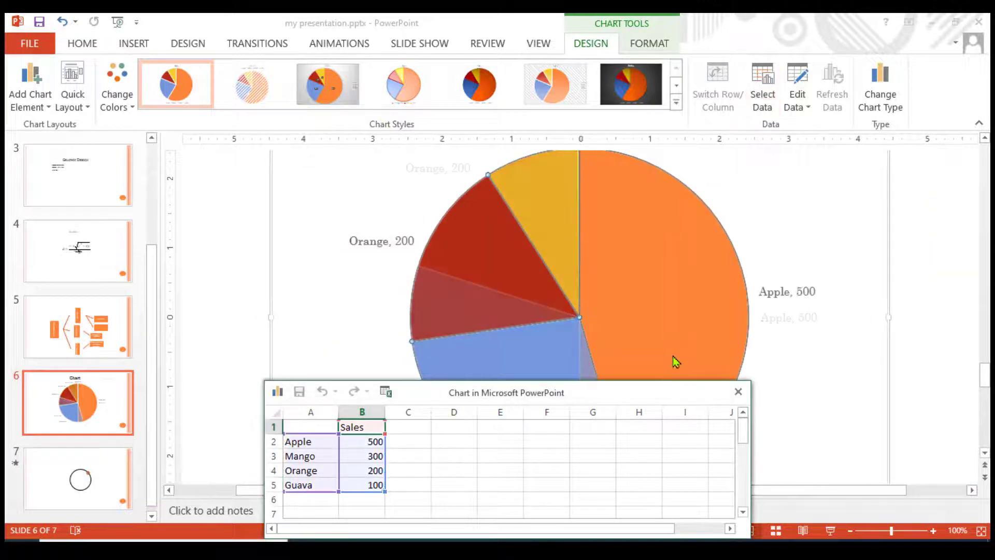
pyautogui.click(762, 108)
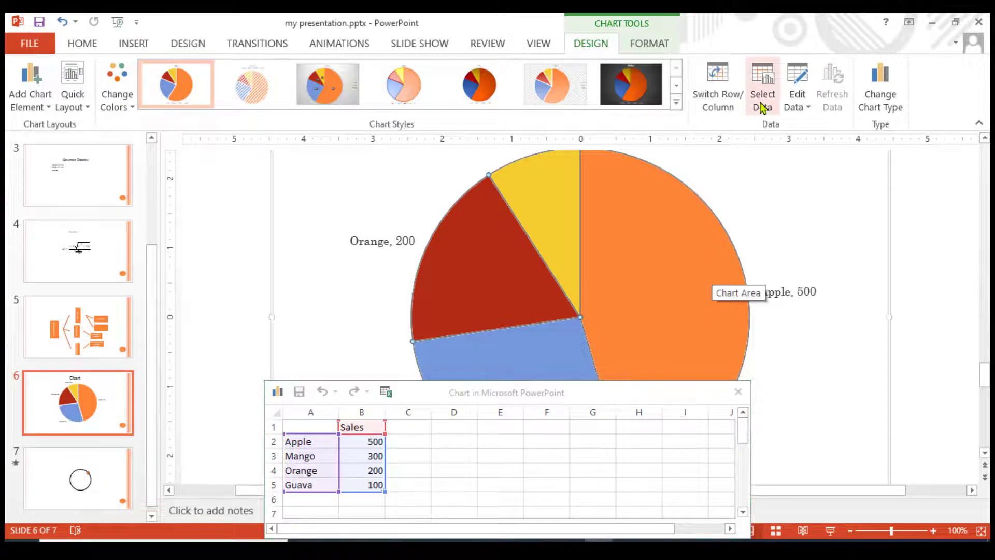
# - Look at Change Chart Type without changes and close the chart data sheet
pyautogui.click(880, 109)
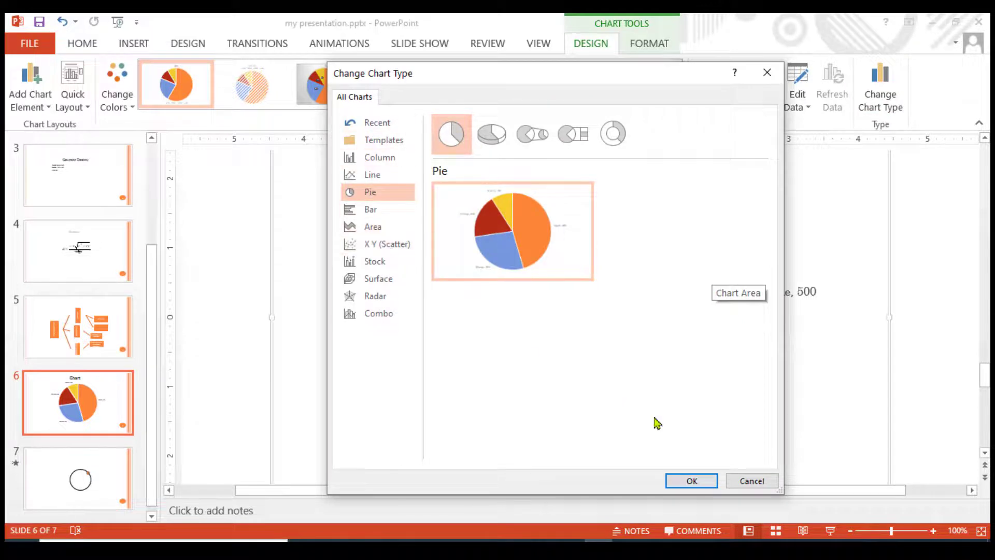
pyautogui.click(753, 481)
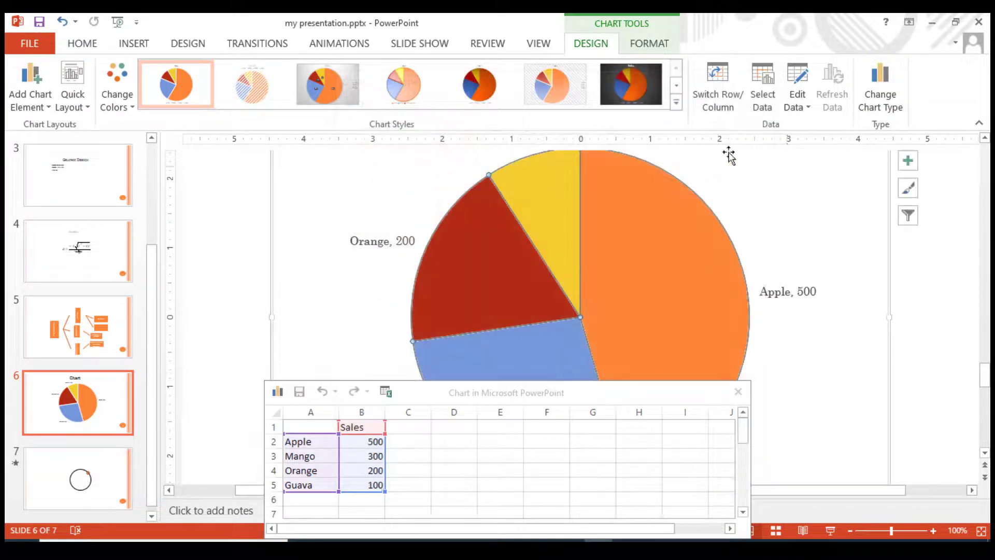
pyautogui.click(827, 376)
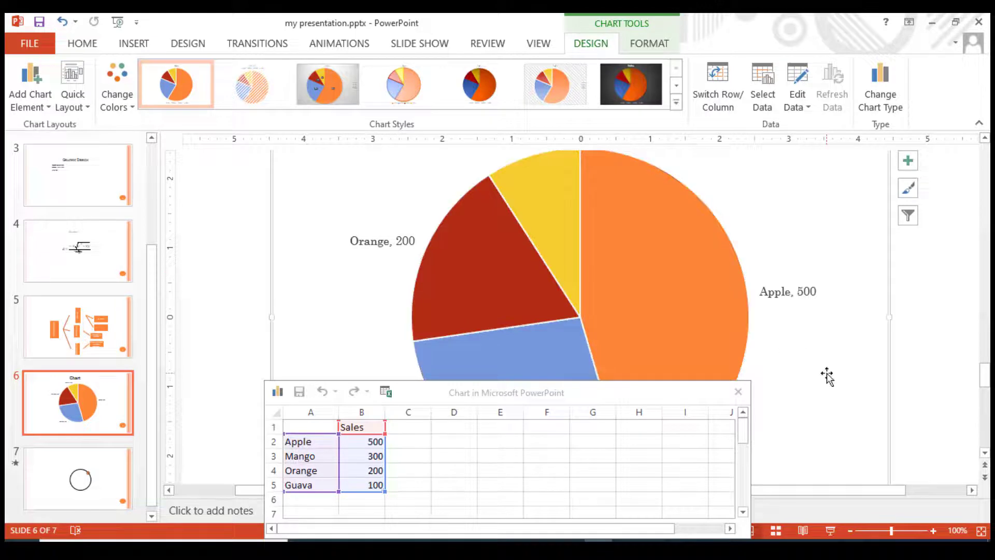
pyautogui.click(738, 392)
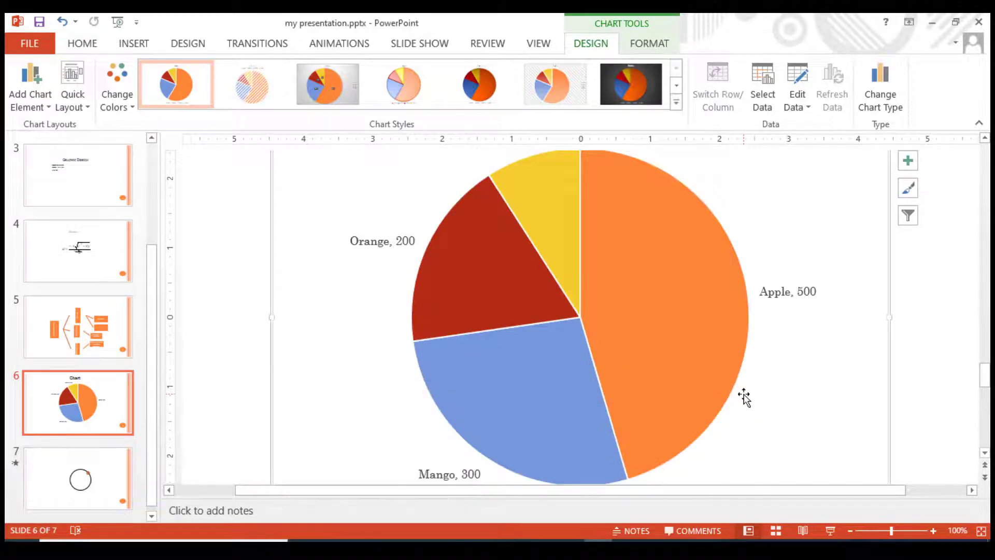
# - Reselect the pie chart and show the Data Labels placement choices in Add Chart Element
pyautogui.click(650, 349)
pyautogui.click(272, 389)
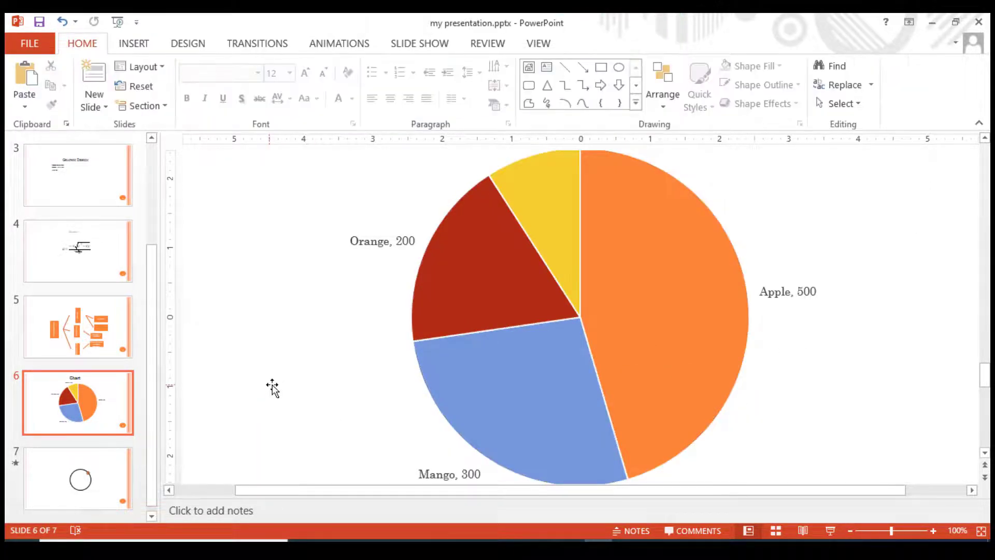
pyautogui.click(285, 387)
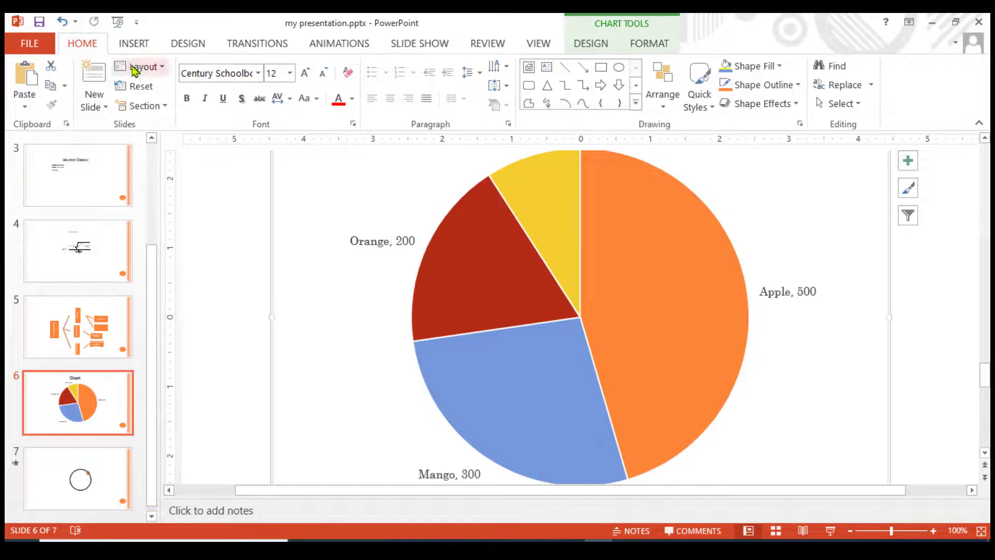
pyautogui.click(591, 43)
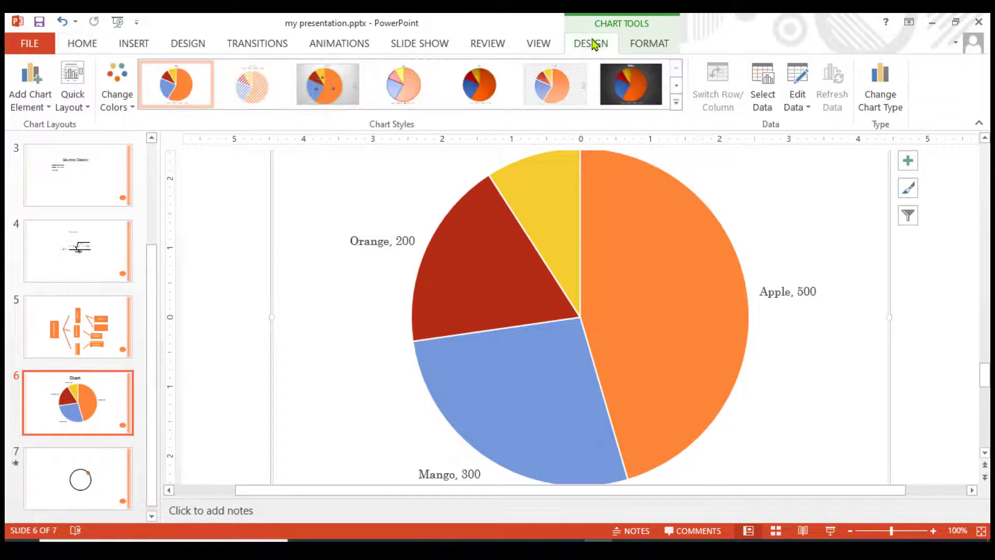
pyautogui.click(87, 113)
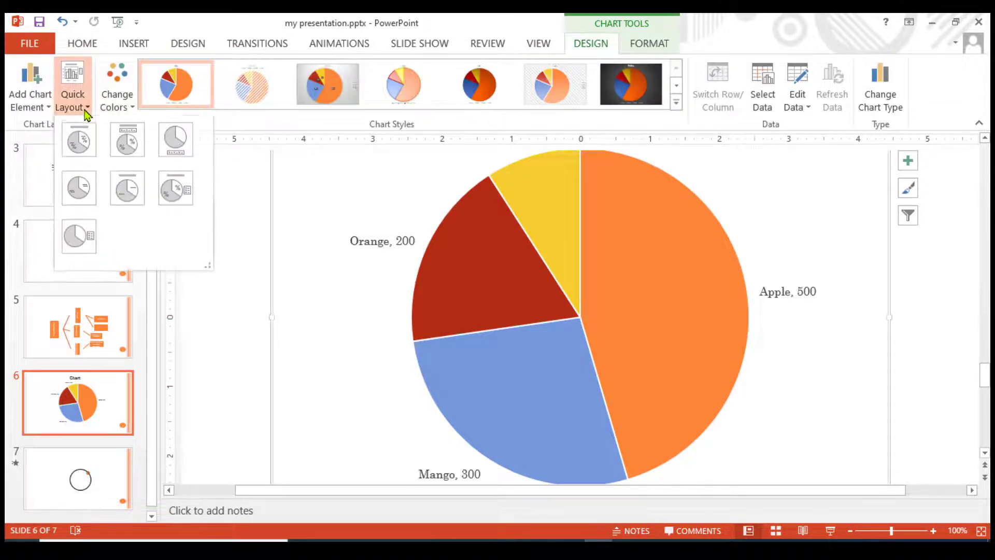
pyautogui.click(47, 112)
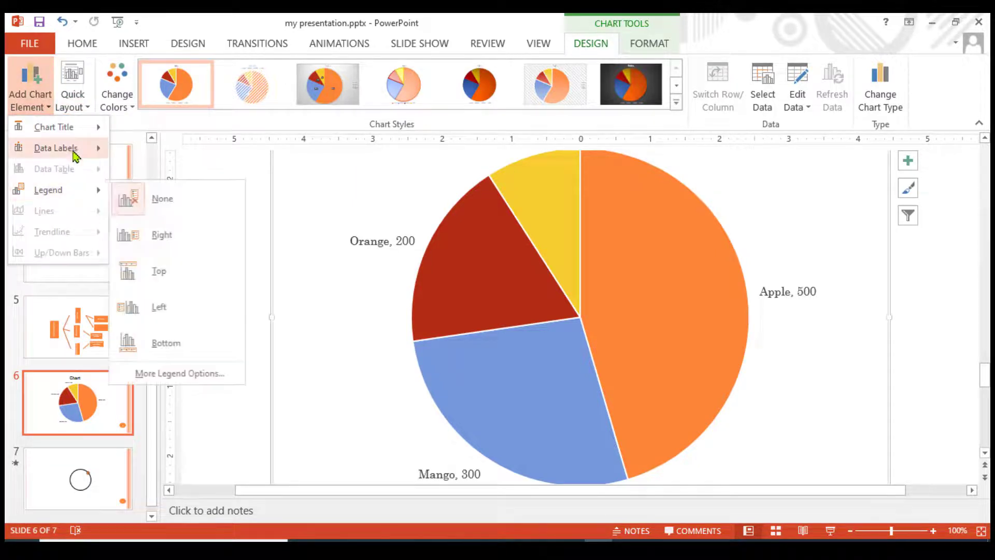
pyautogui.moveTo(56, 148)
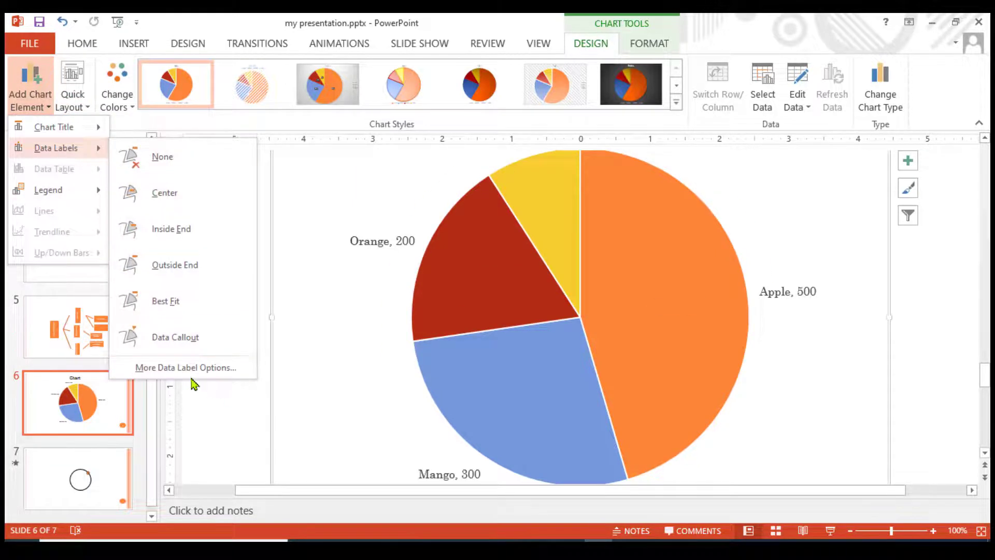
# - In More Data Label Options, tick Percentage so labels read like Apple, 500, 46%
pyautogui.click(184, 369)
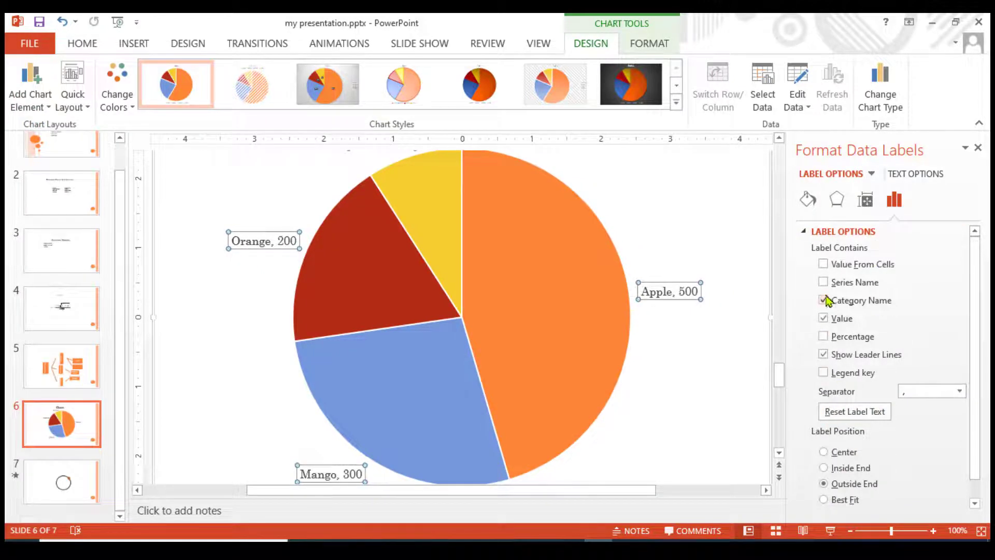
pyautogui.click(824, 336)
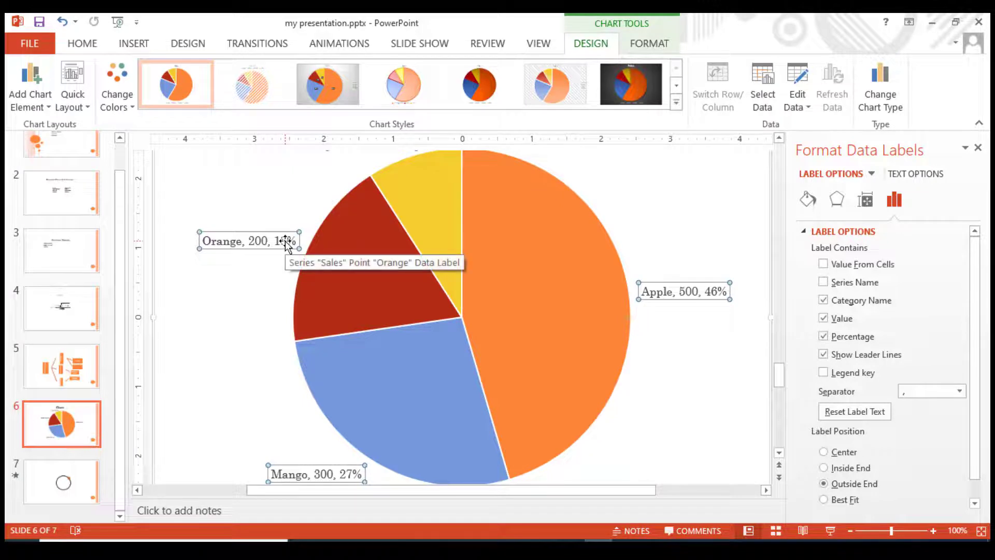
pyautogui.click(824, 336)
pyautogui.click(824, 336)
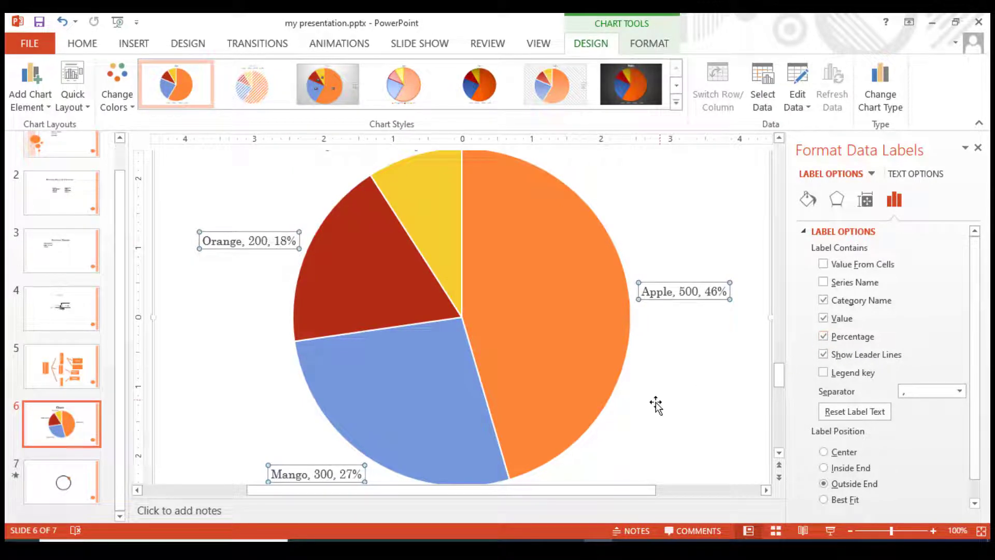
# - Confirm labels show Category Name, Value and Percentage at Outside End in Format Data Labels
pyautogui.scroll(1, 662, 394)
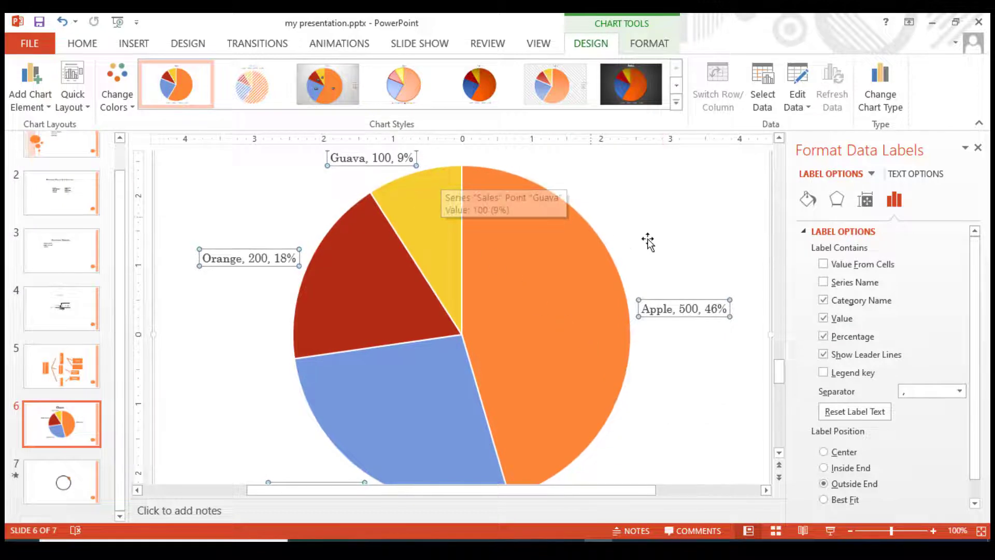
pyautogui.scroll(-2, 610, 388)
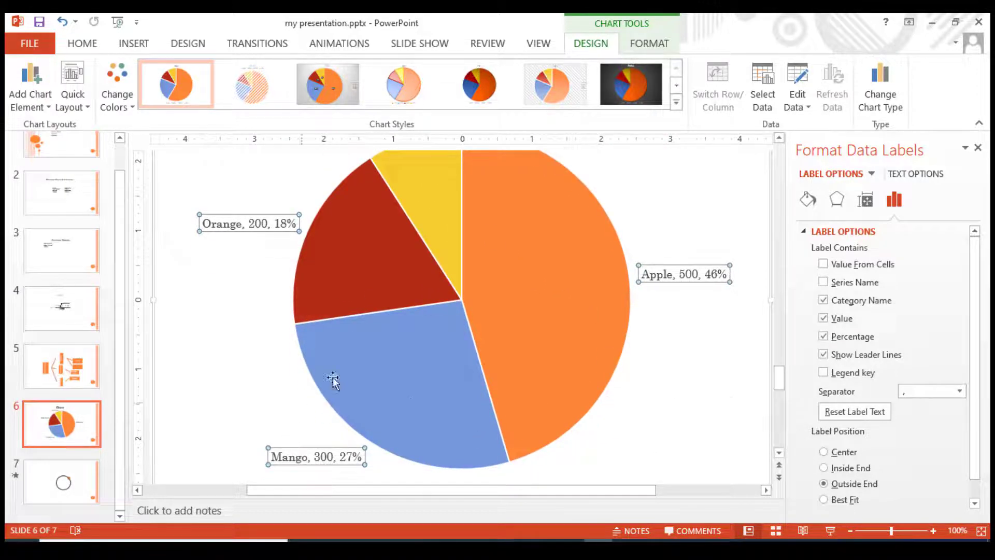
pyautogui.scroll(1, 411, 433)
pyautogui.scroll(2, 411, 434)
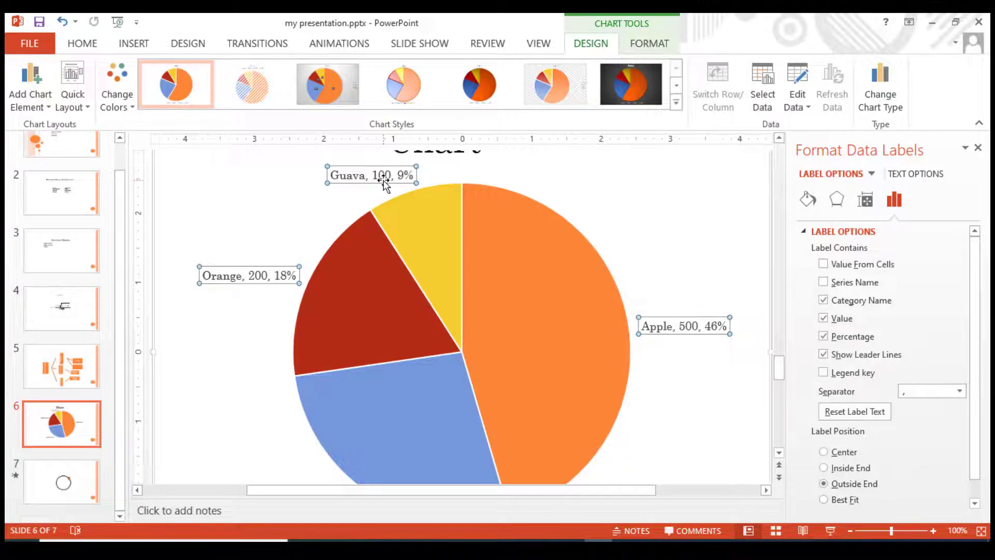
pyautogui.scroll(-4, 675, 350)
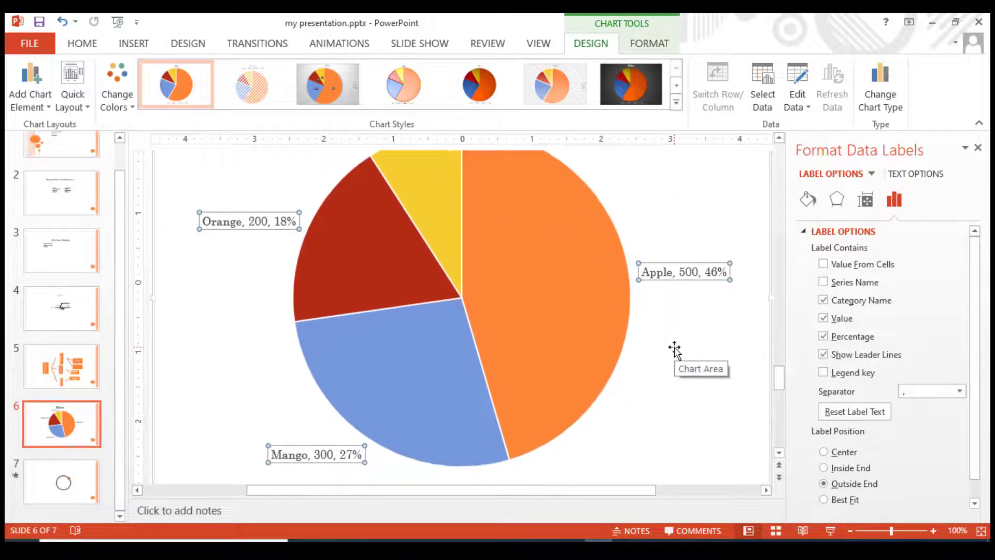
pyautogui.scroll(2, 378, 455)
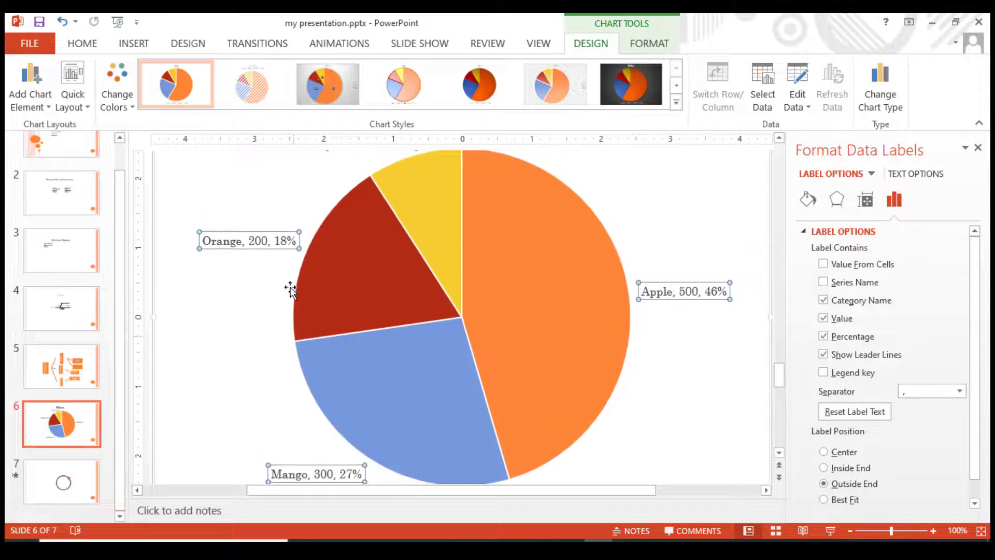
pyautogui.scroll(2, 491, 324)
pyautogui.scroll(-2, 539, 374)
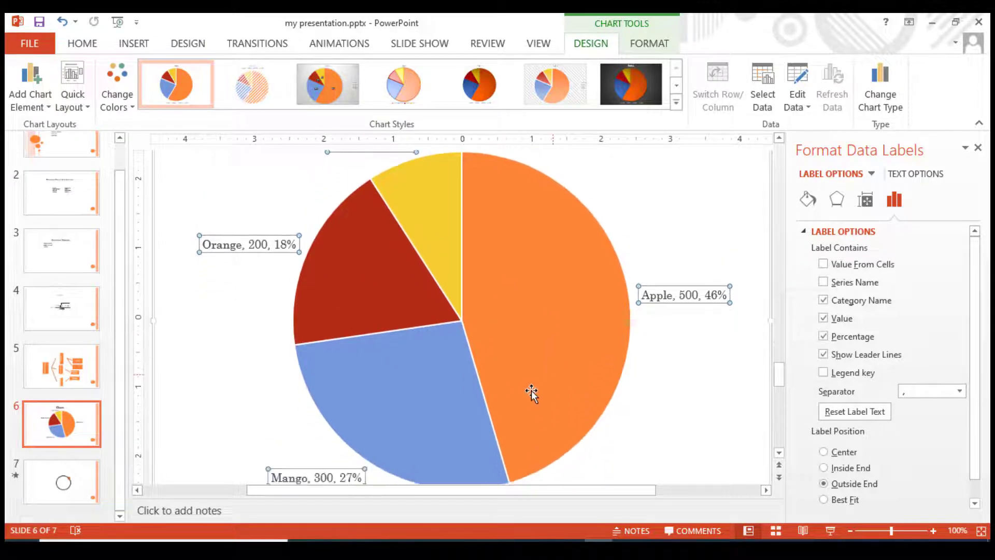
pyautogui.scroll(-2, 513, 397)
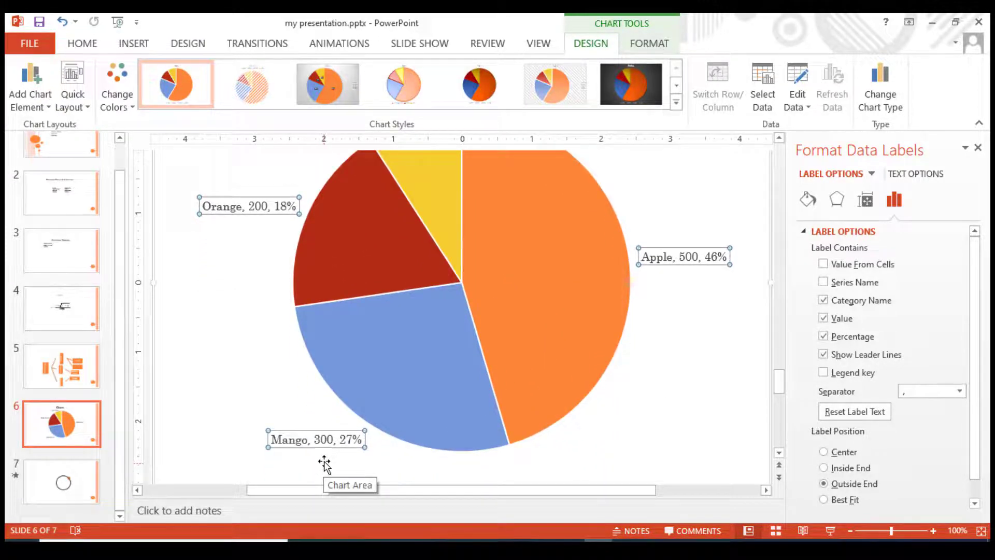
pyautogui.scroll(-2, 334, 460)
pyautogui.scroll(2, 345, 465)
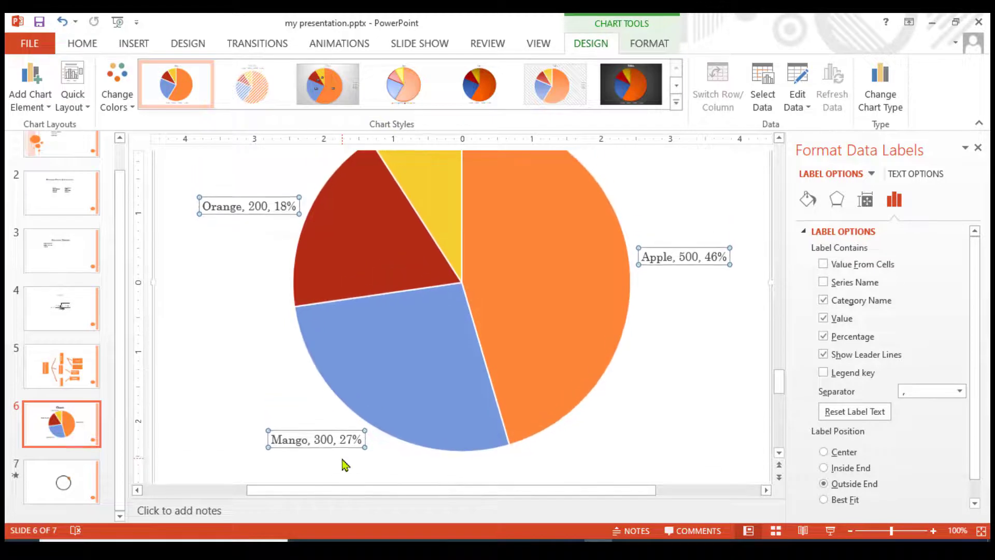
pyautogui.scroll(1, 345, 462)
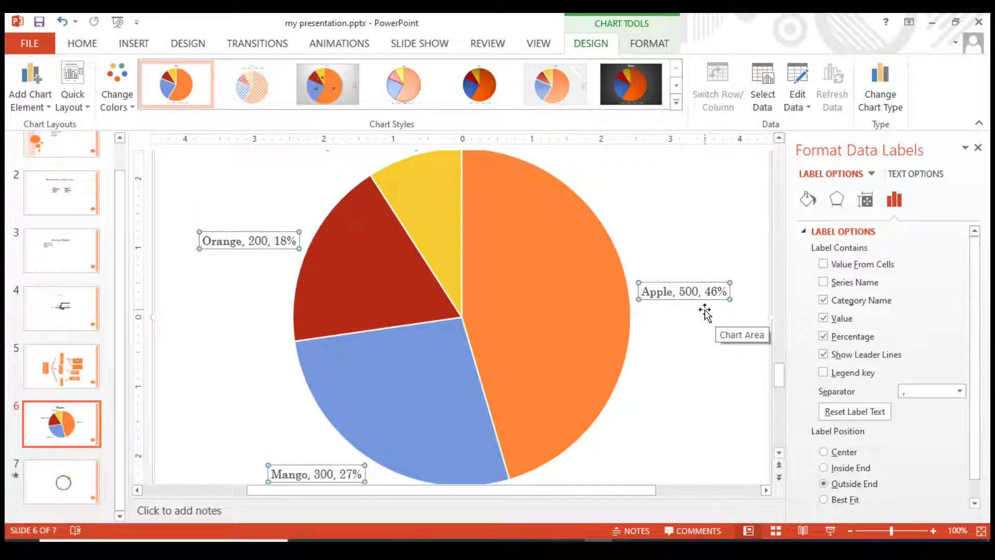
pyautogui.scroll(-1, 705, 311)
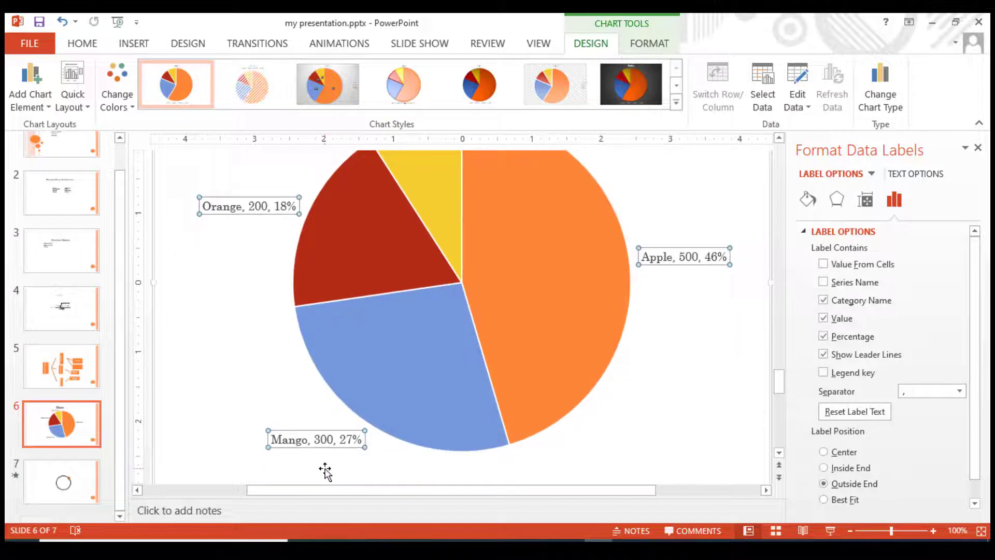
pyautogui.scroll(1, 342, 462)
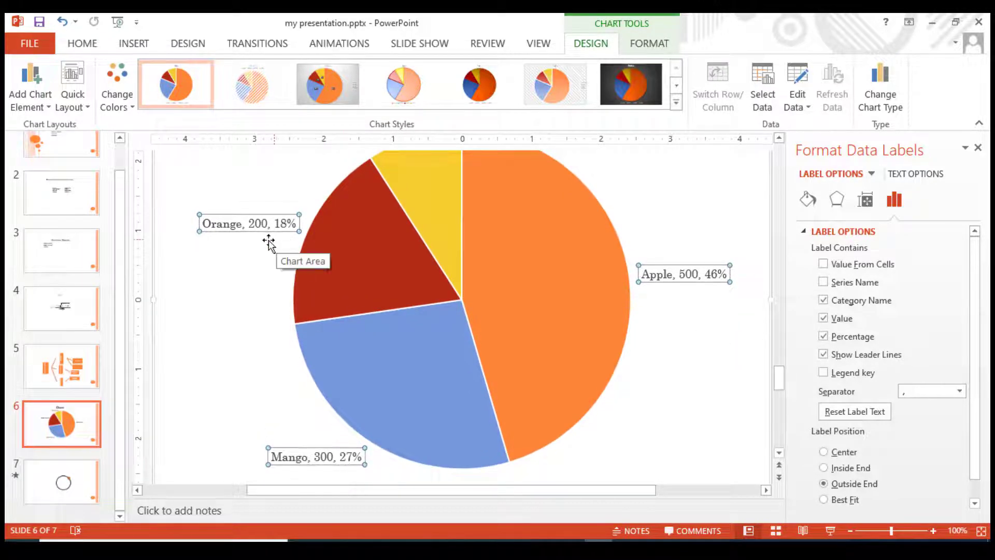
pyautogui.scroll(2, 381, 289)
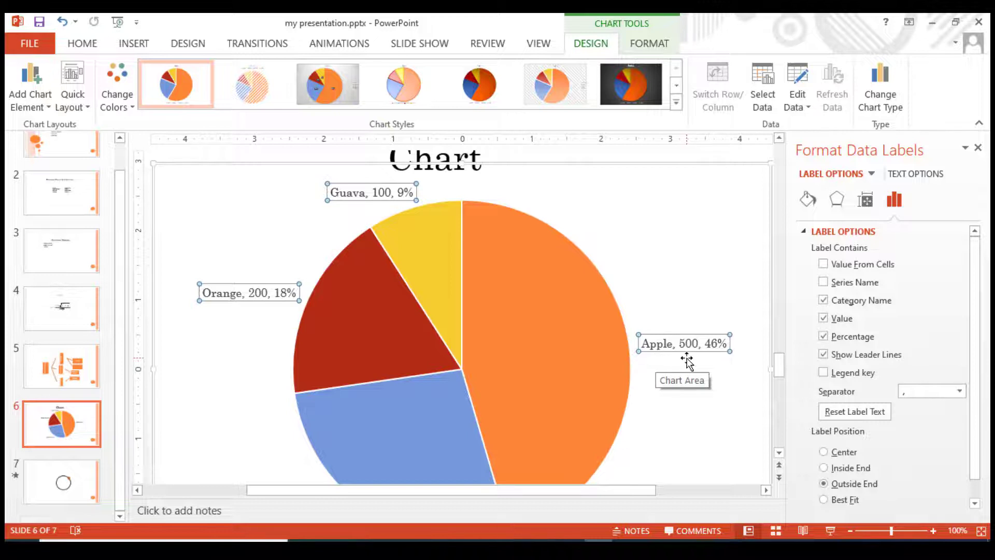
pyautogui.scroll(-3, 687, 359)
pyautogui.scroll(-2, 687, 360)
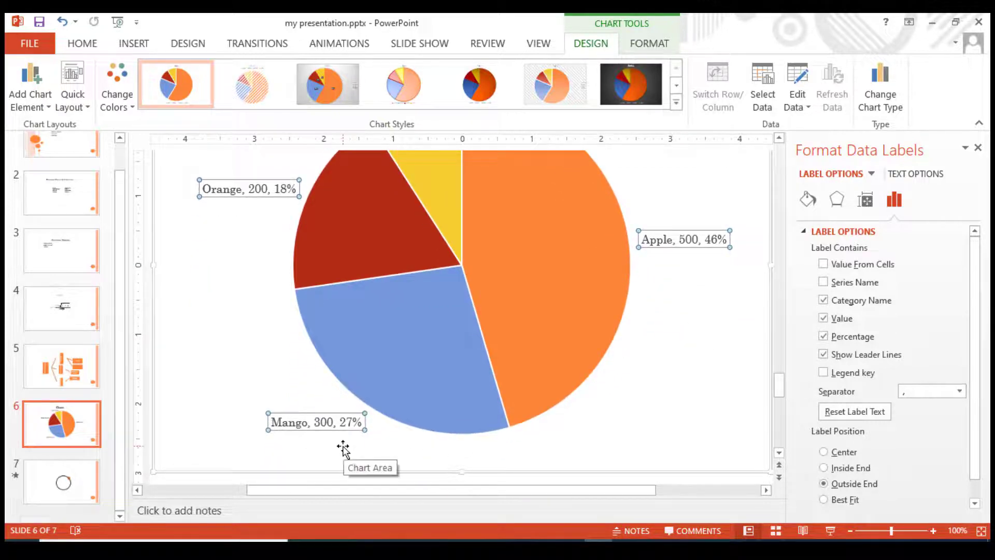
pyautogui.scroll(2, 343, 448)
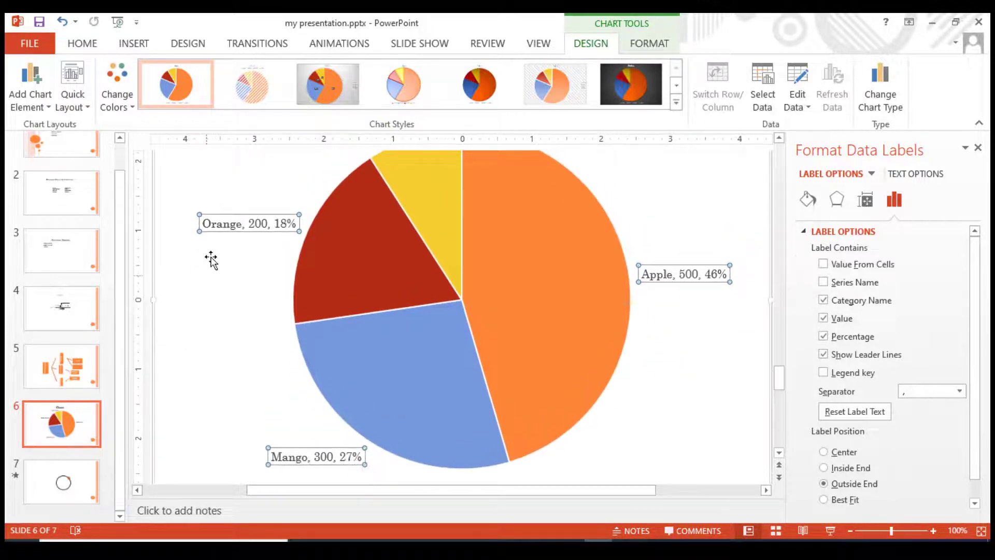
pyautogui.scroll(2, 306, 287)
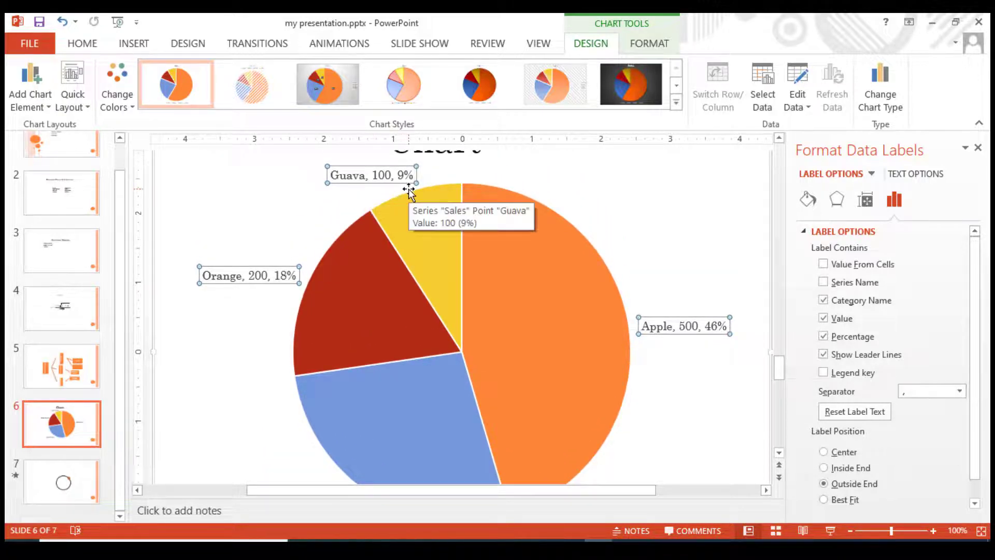
pyautogui.scroll(-1, 616, 293)
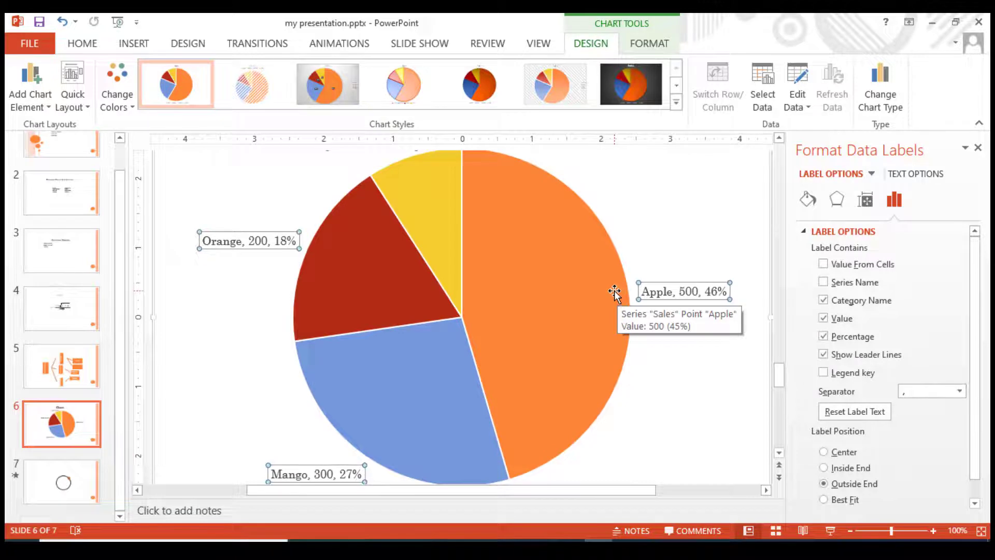
pyautogui.scroll(-1, 596, 363)
pyautogui.scroll(-1, 575, 378)
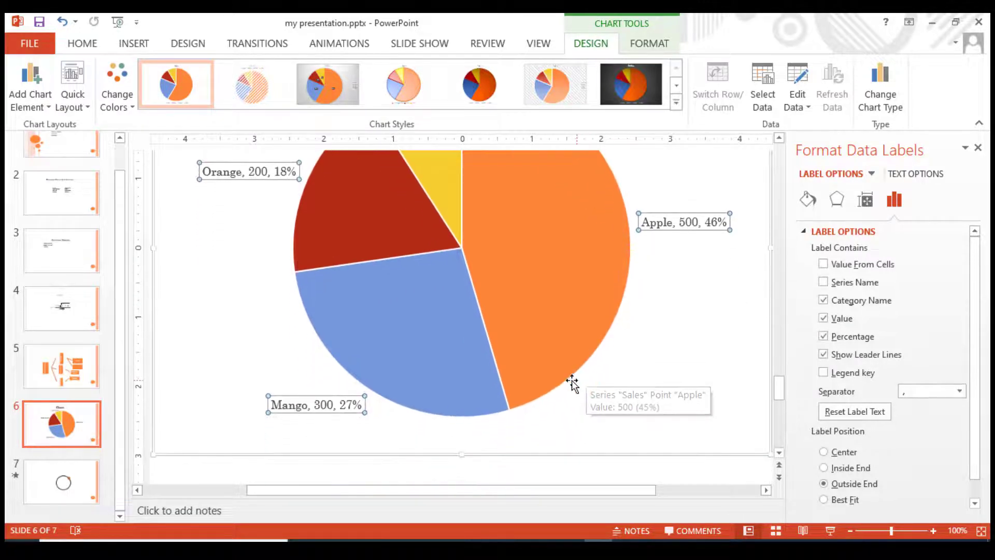
pyautogui.click(36, 99)
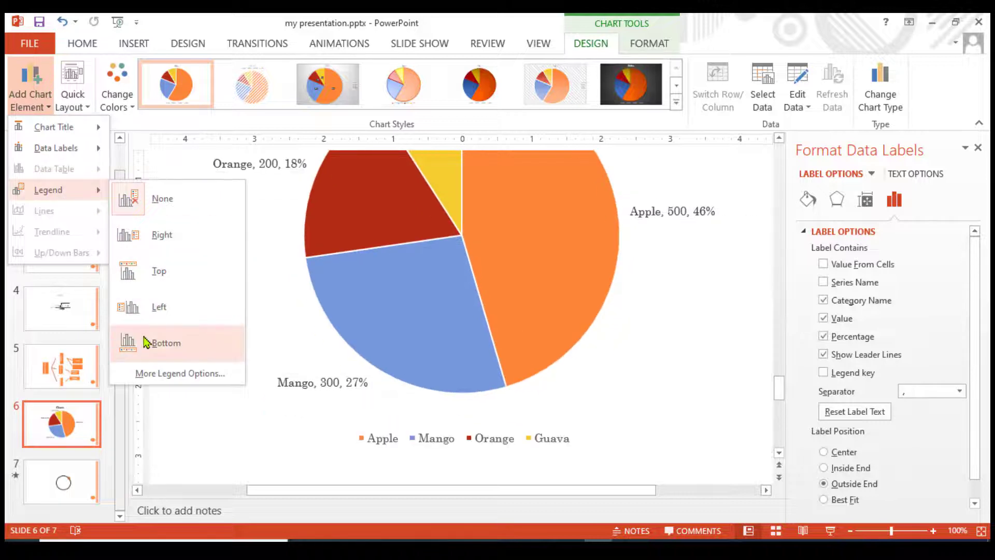
# - Place the legend of Apple, Mango, Orange and Guava along the bottom of the pie chart
pyautogui.click(152, 341)
pyautogui.click(665, 404)
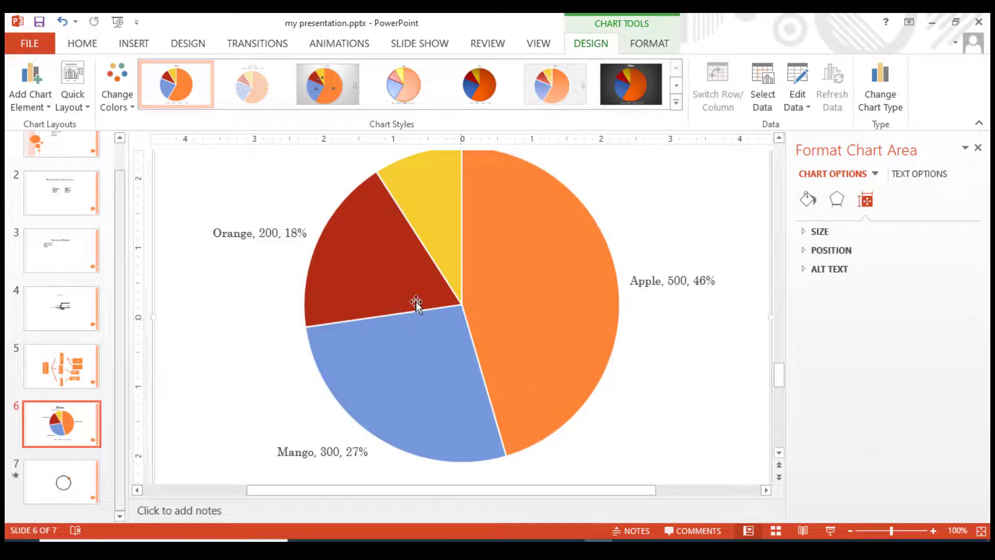
pyautogui.scroll(2, 546, 284)
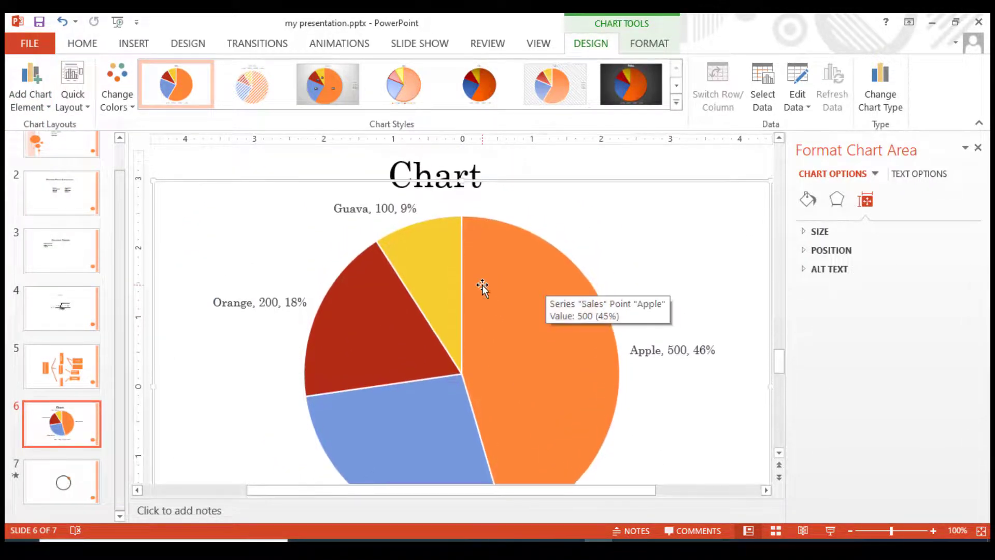
pyautogui.scroll(-1, 525, 327)
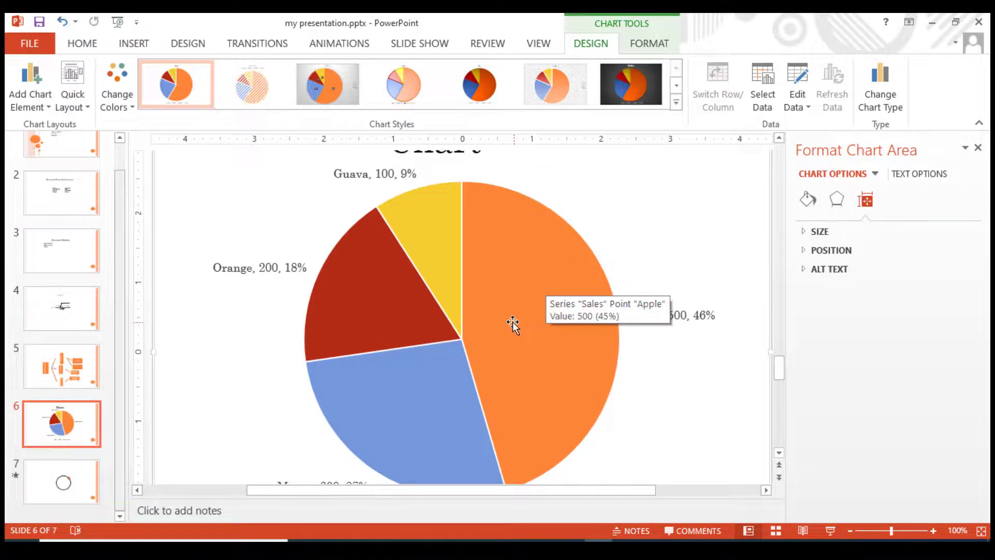
pyautogui.scroll(1, 509, 311)
pyautogui.scroll(10, 509, 311)
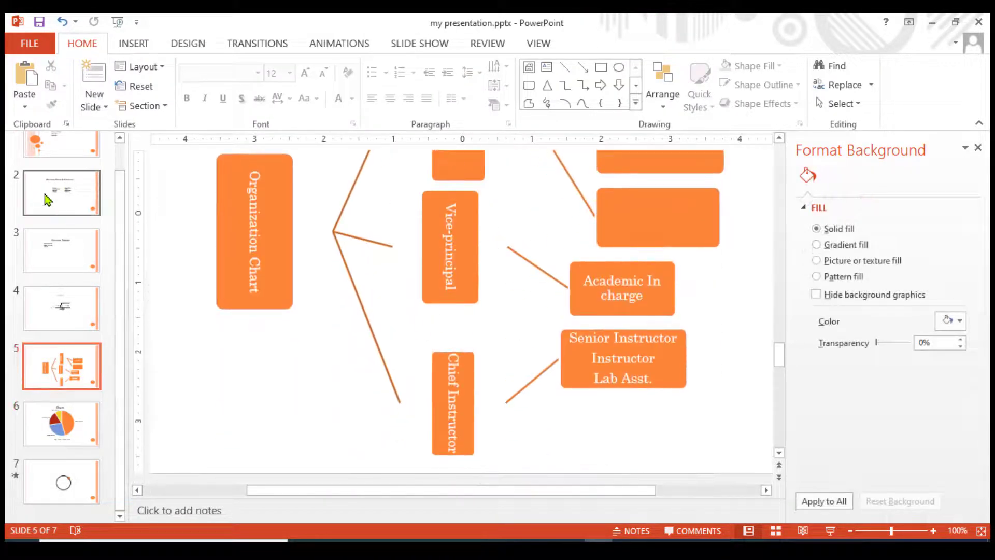
# - Reselect the pie chart on slide 6 and open the Add Chart Element list
pyautogui.click(71, 441)
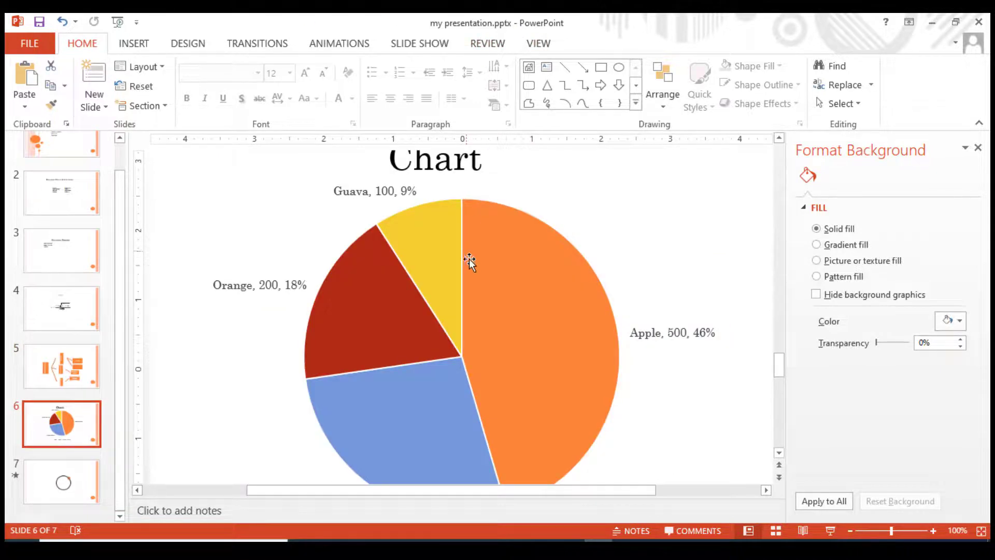
pyautogui.click(558, 216)
pyautogui.scroll(-1, 530, 155)
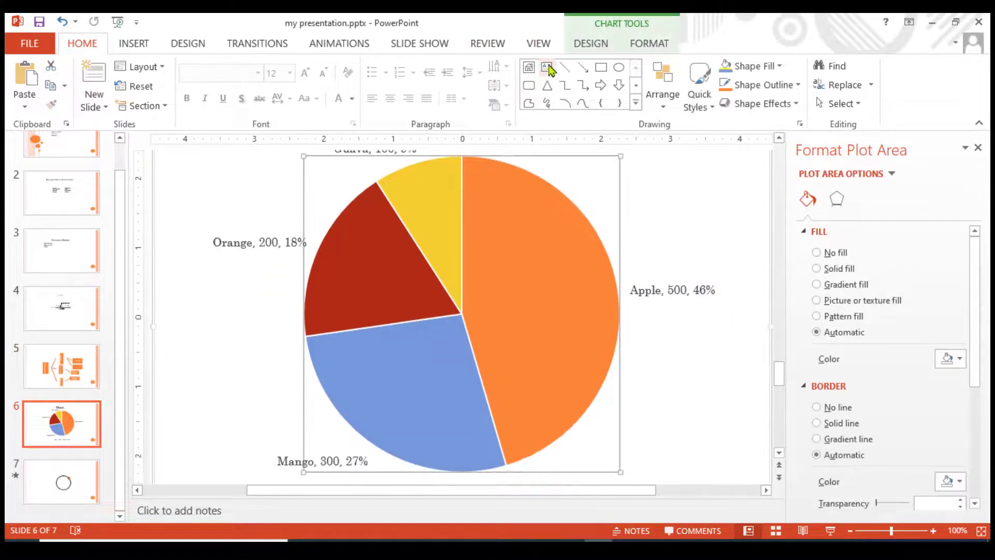
pyautogui.click(591, 43)
pyautogui.click(31, 101)
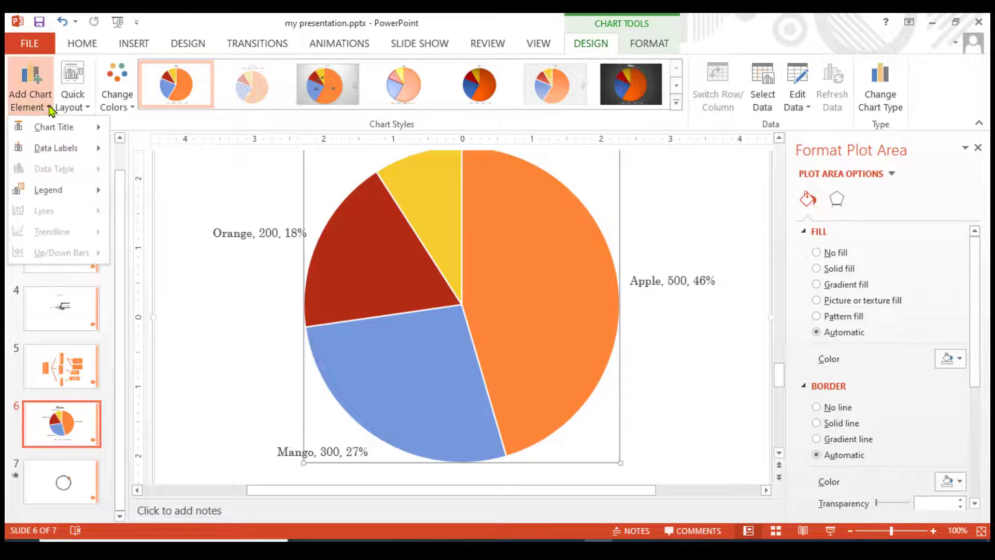
pyautogui.moveTo(54, 127)
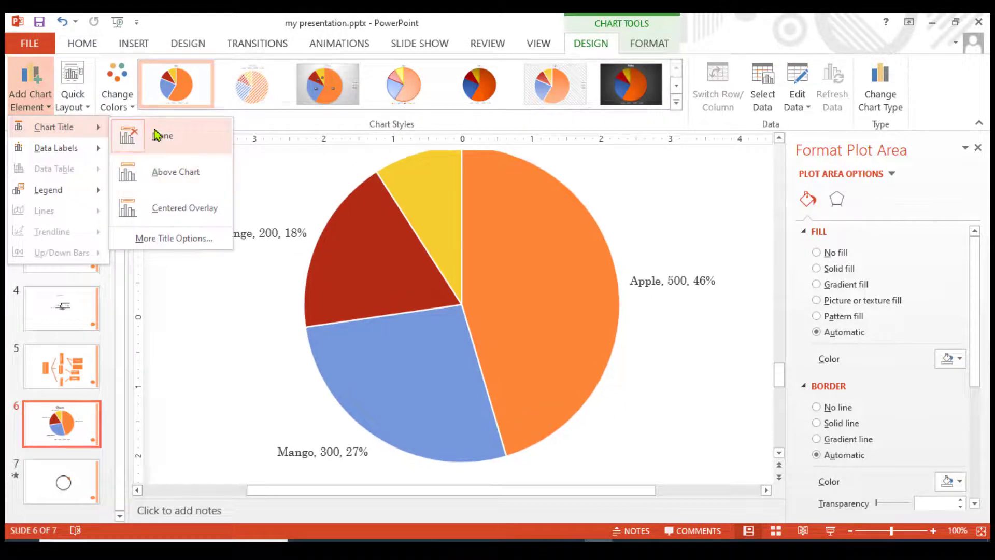
# - Add the Sales chart title above the pie
pyautogui.click(173, 175)
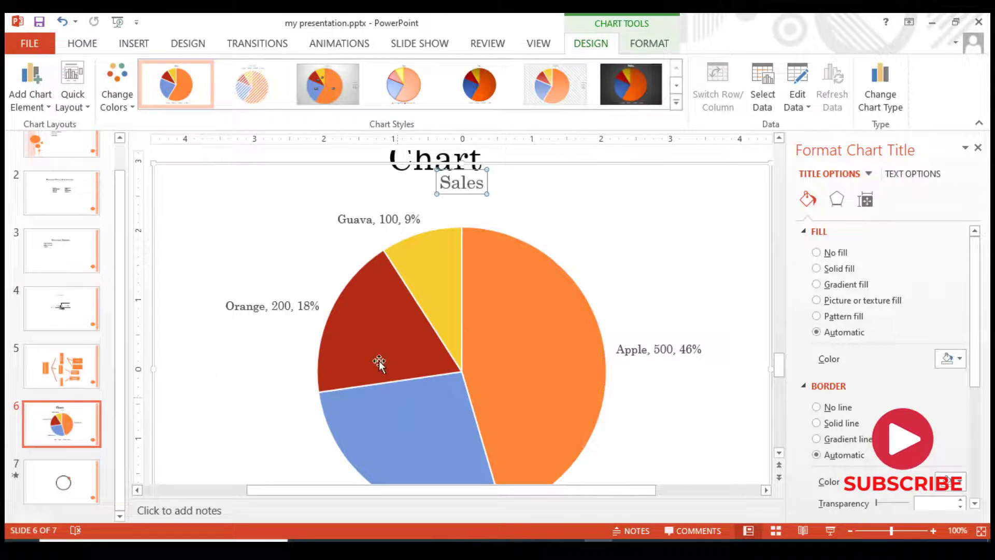
pyautogui.click(84, 108)
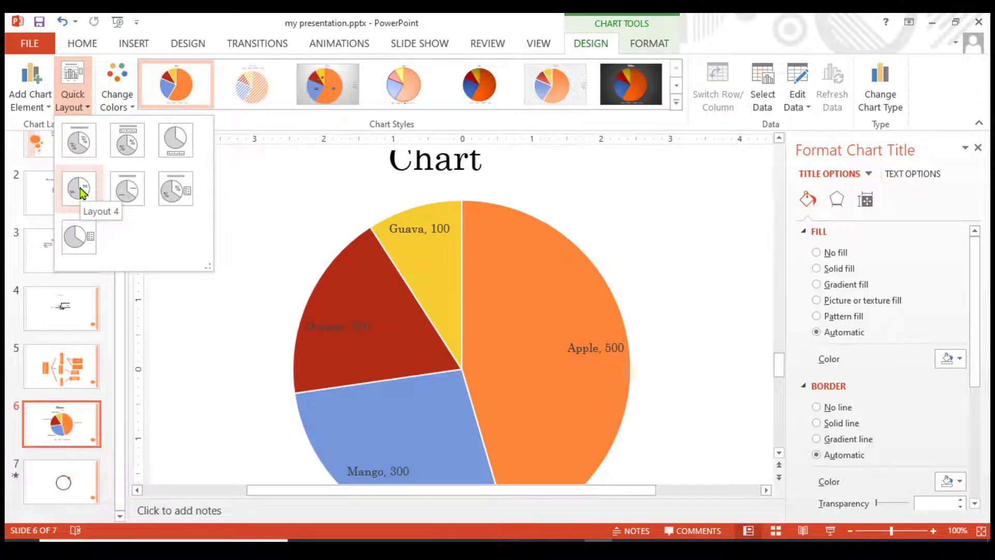
# - Apply Quick Layout 4, removing the title and showing name-and-value labels inside the slices
pyautogui.click(79, 189)
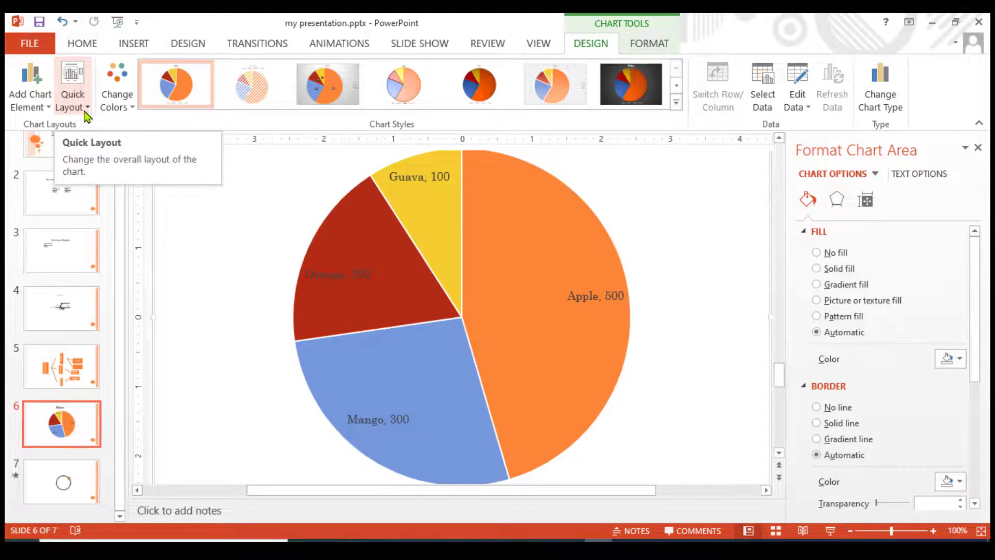
# - Add a chart title above the pie and a legend along the bottom
pyautogui.click(46, 109)
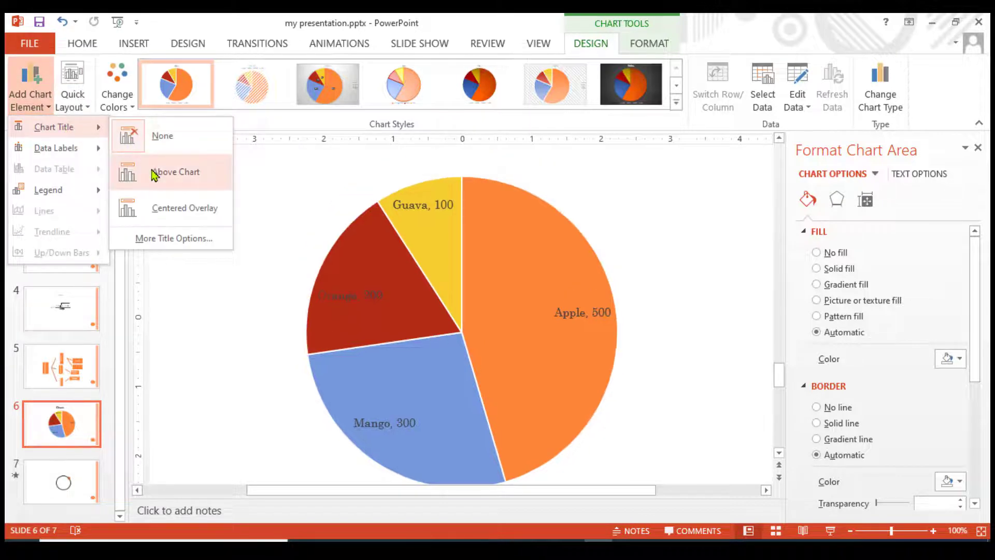
pyautogui.click(154, 174)
pyautogui.click(46, 110)
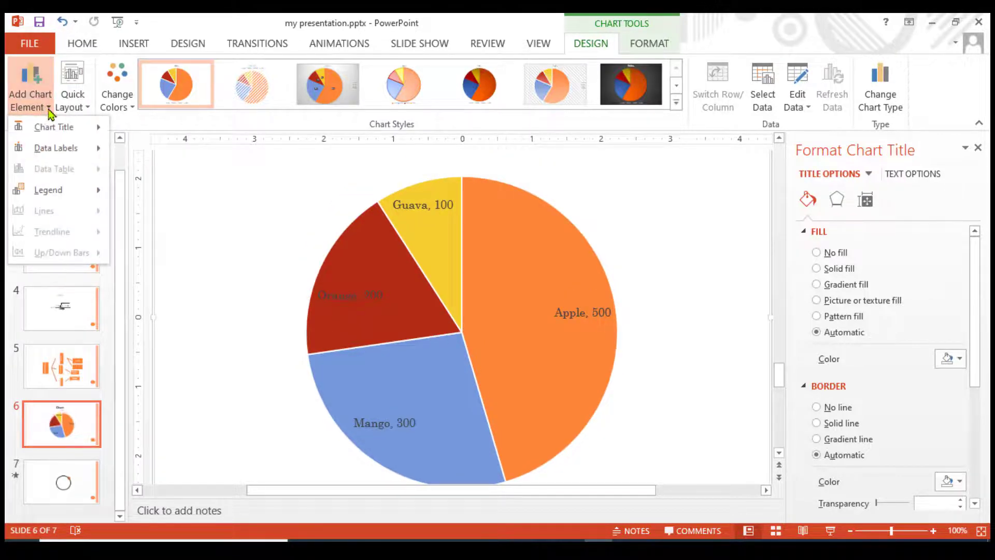
pyautogui.moveTo(48, 190)
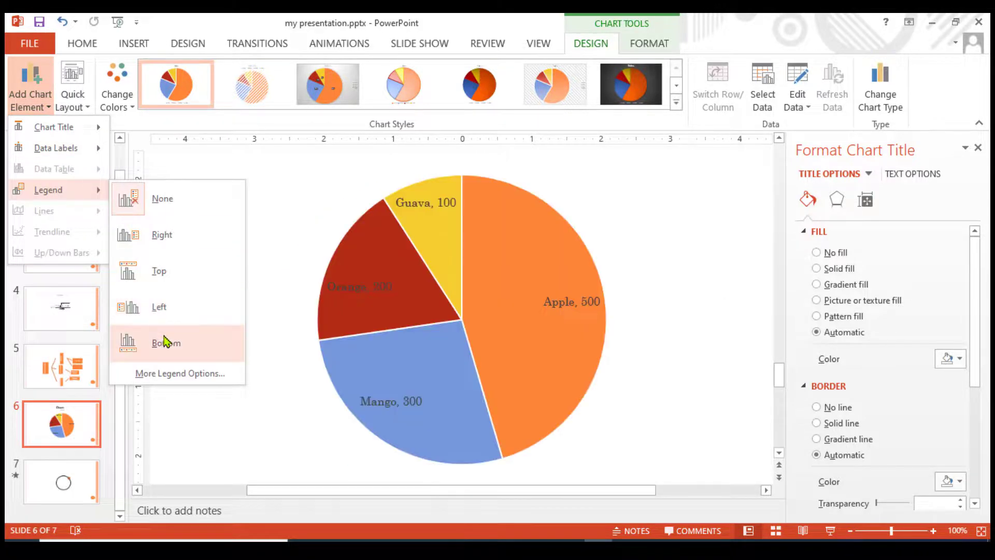
pyautogui.click(162, 339)
# - Move the data labels to Outside End and open More Data Label Options
pyautogui.click(45, 106)
pyautogui.moveTo(56, 148)
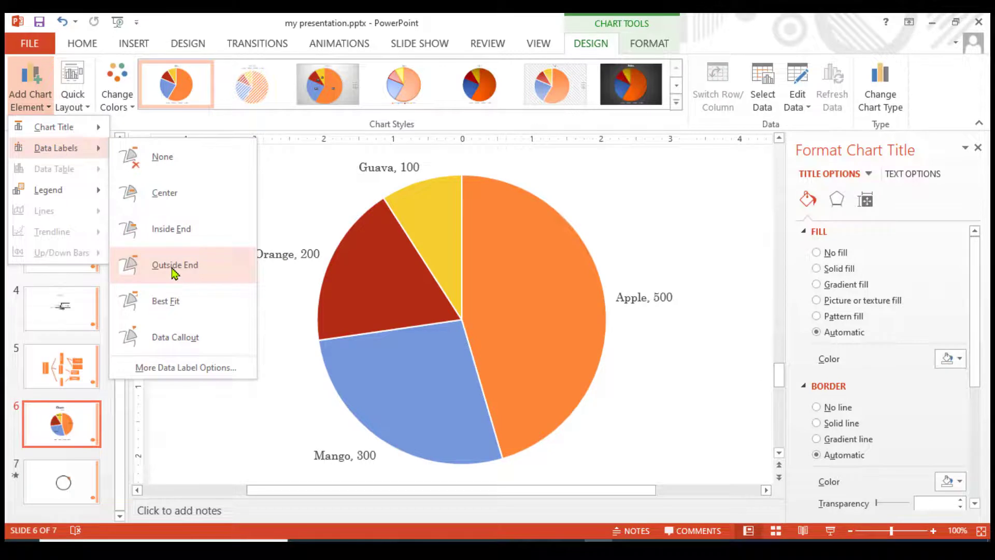
pyautogui.click(172, 269)
pyautogui.click(34, 104)
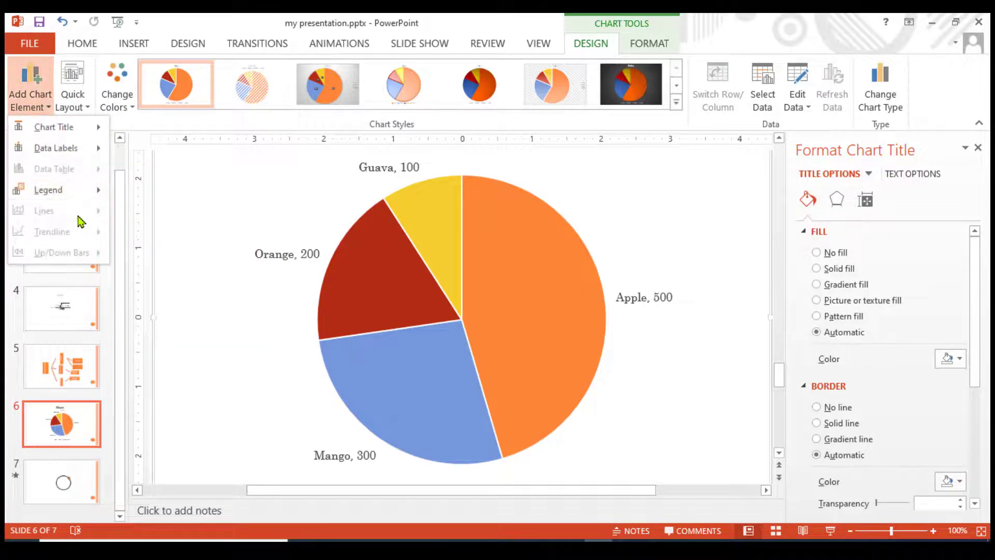
pyautogui.click(48, 106)
pyautogui.click(49, 107)
pyautogui.moveTo(56, 148)
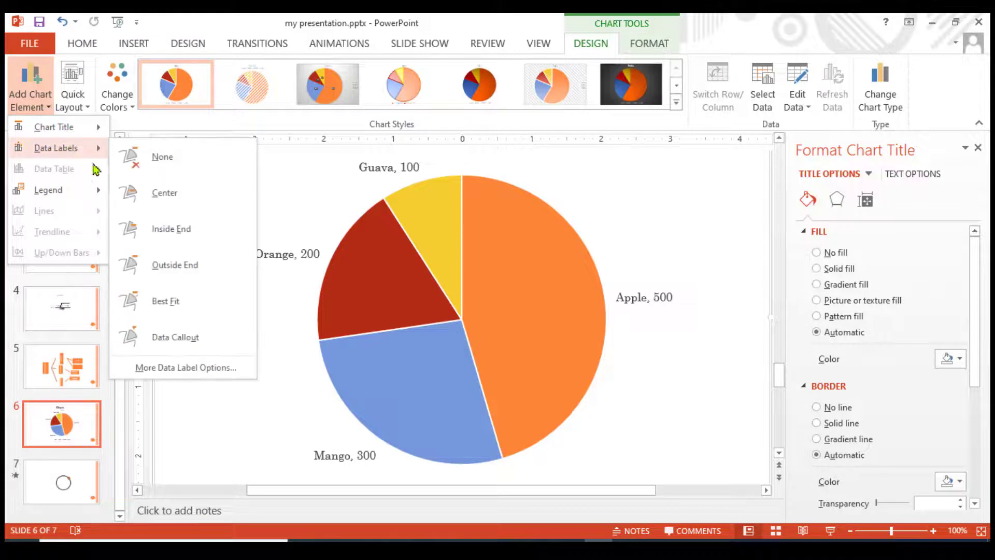
pyautogui.click(196, 368)
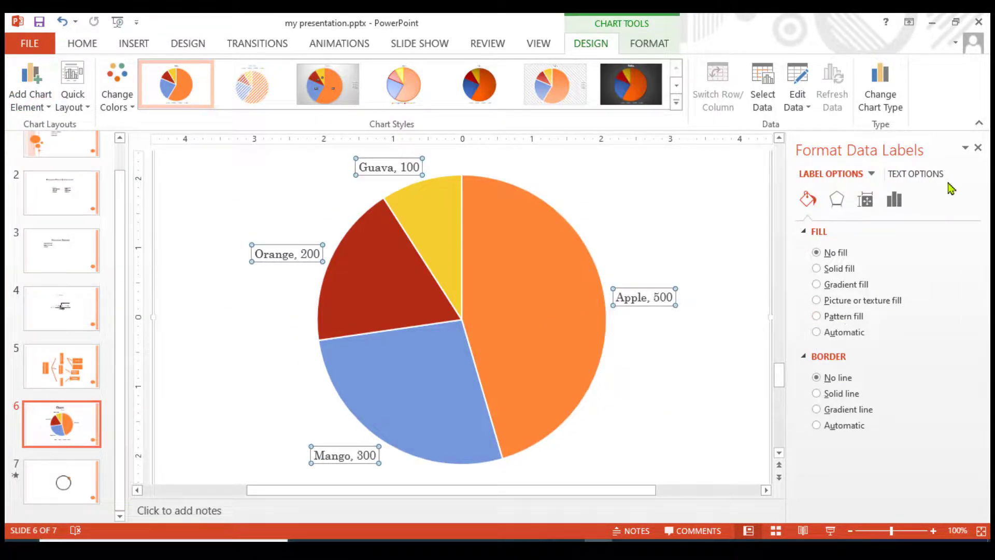
# - Add Percentage to the outside labels (e.g. Apple, 500, 46%) and close the Format Data Labels pane
pyautogui.click(895, 207)
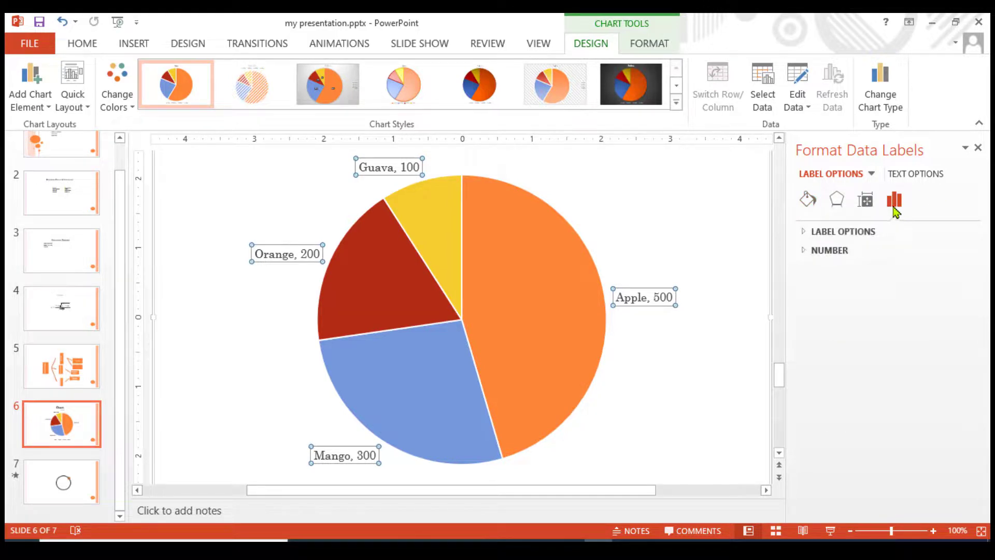
pyautogui.click(865, 201)
pyautogui.click(812, 200)
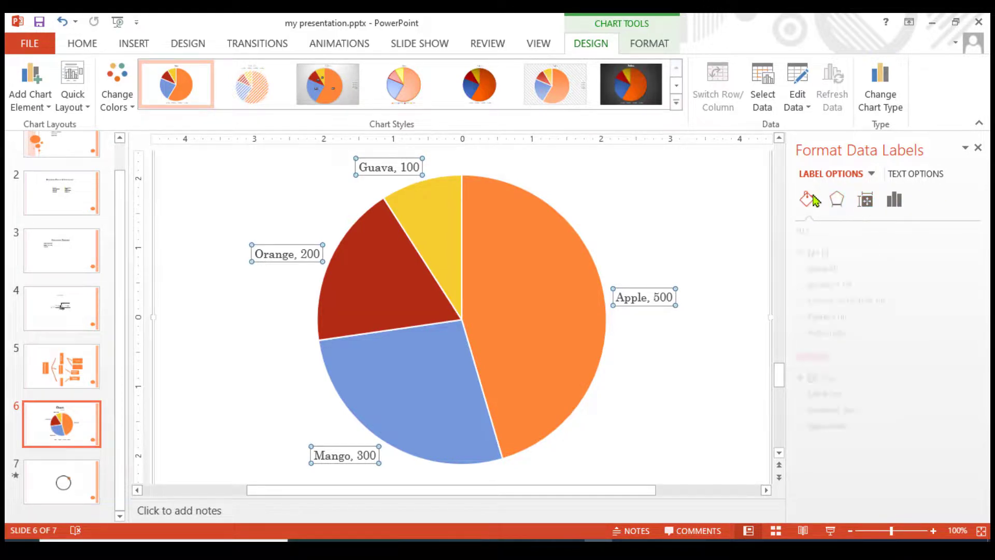
pyautogui.click(978, 147)
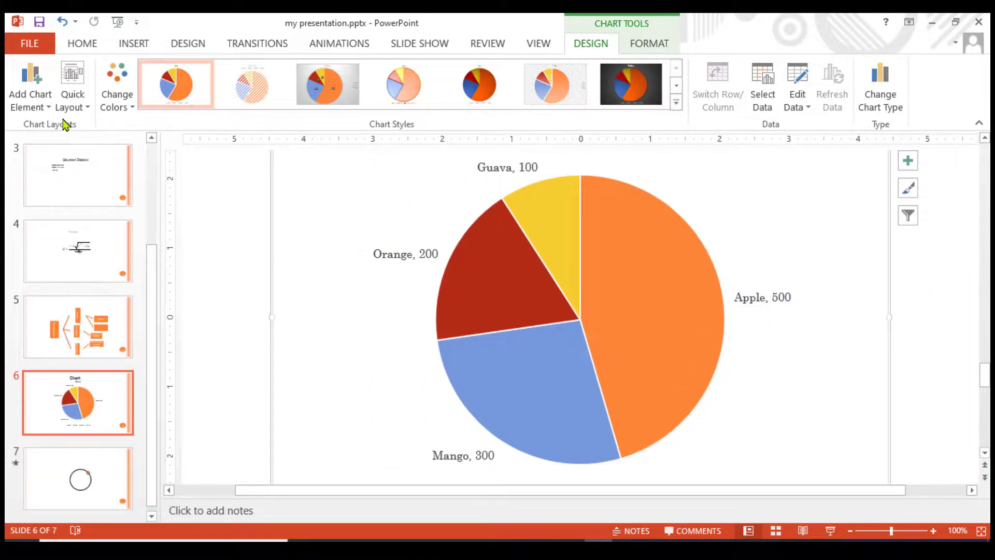
pyautogui.click(45, 106)
pyautogui.moveTo(55, 148)
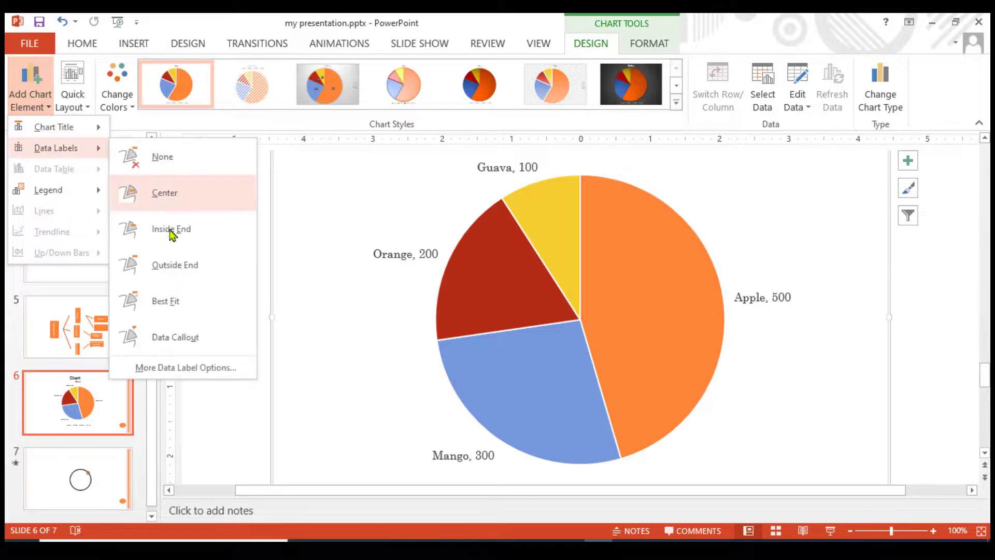
pyautogui.click(179, 368)
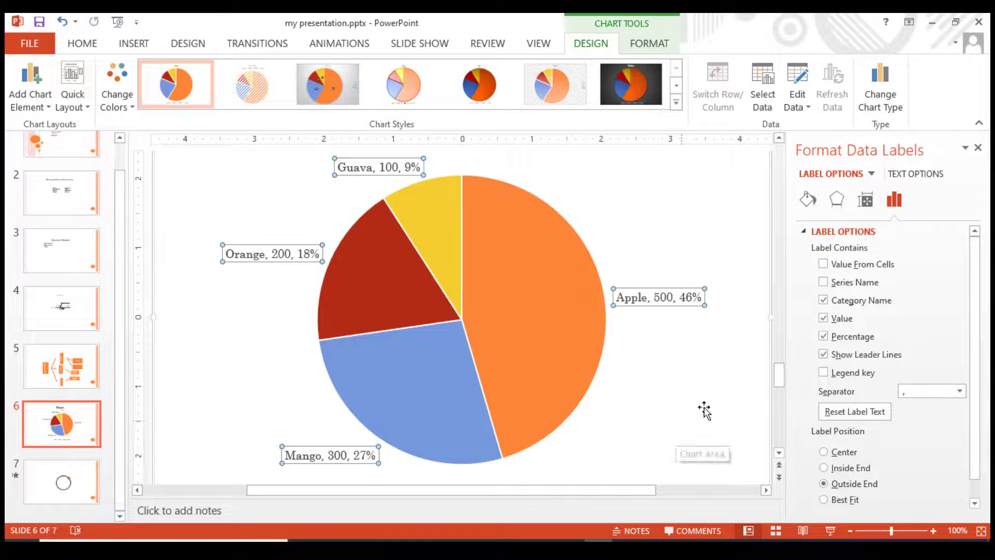
pyautogui.click(979, 149)
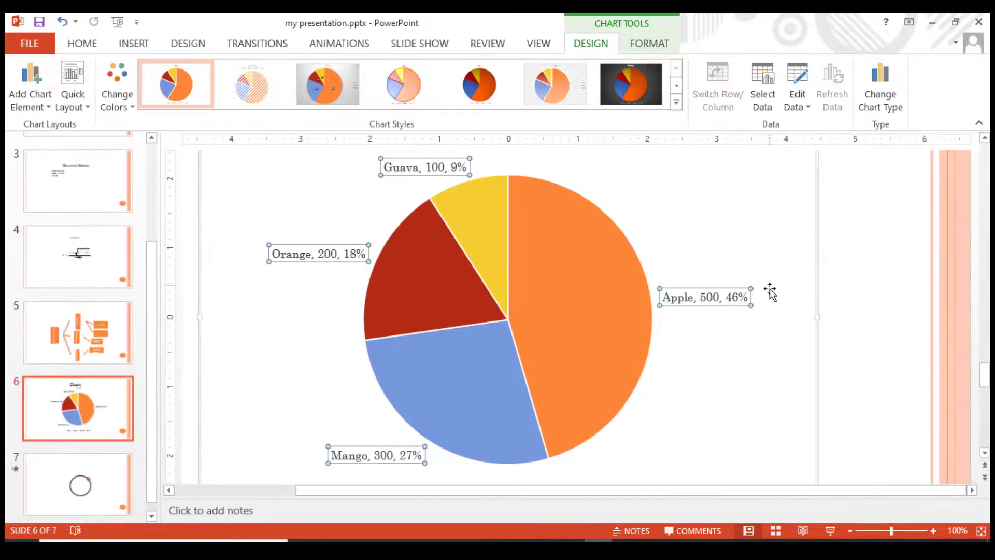
# - Drag the chart's corner inward so the Sales pie, labels and legend fit slide 6, then reselect it
pyautogui.scroll(2, 667, 291)
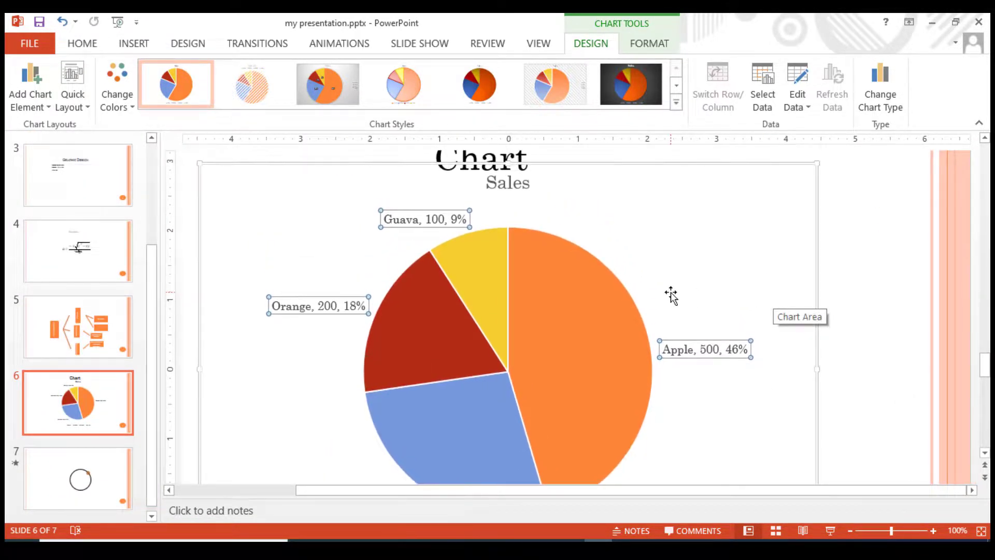
pyautogui.scroll(2, 638, 278)
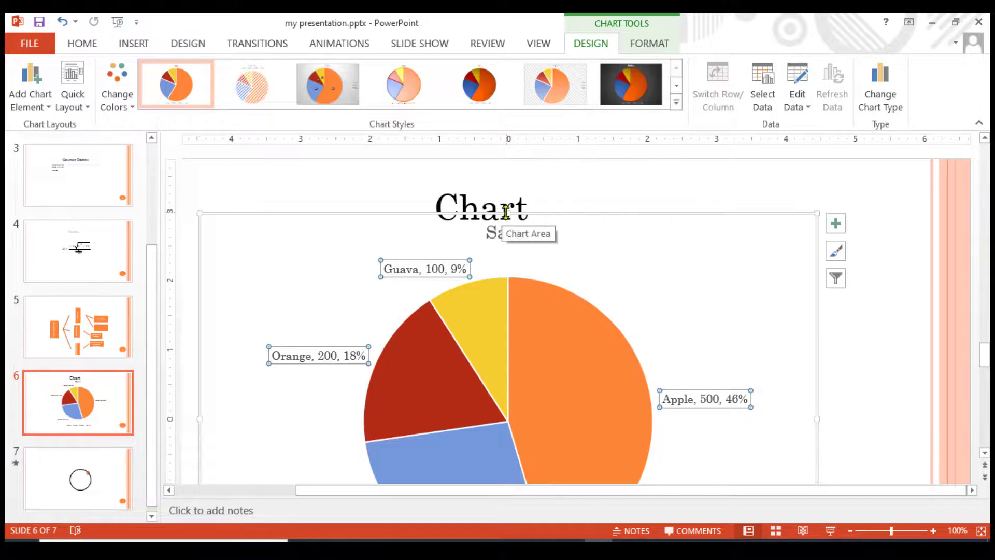
pyautogui.scroll(-2, 504, 213)
pyautogui.moveTo(508, 222); pyautogui.dragTo(539, 171)
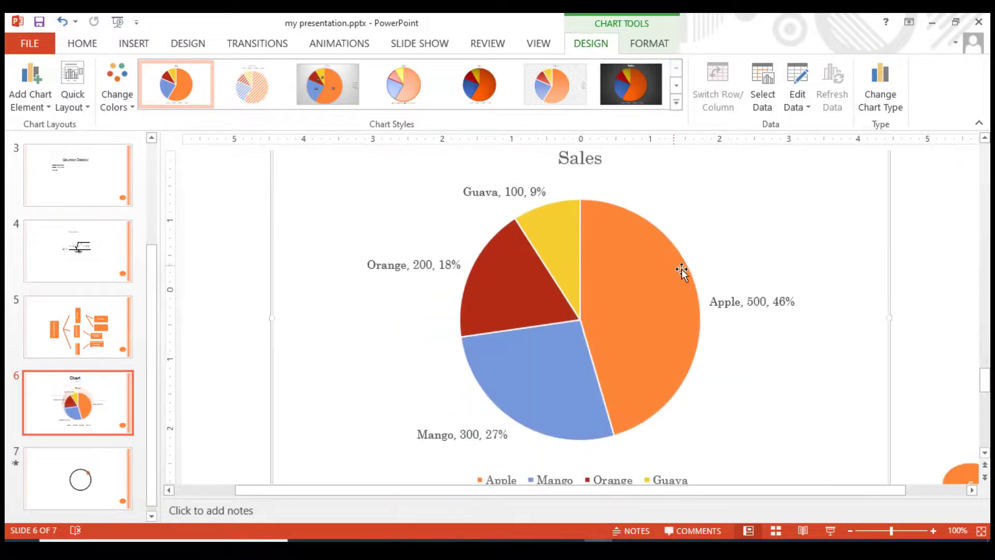
pyautogui.scroll(2, 682, 272)
pyautogui.moveTo(887, 213); pyautogui.dragTo(828, 218)
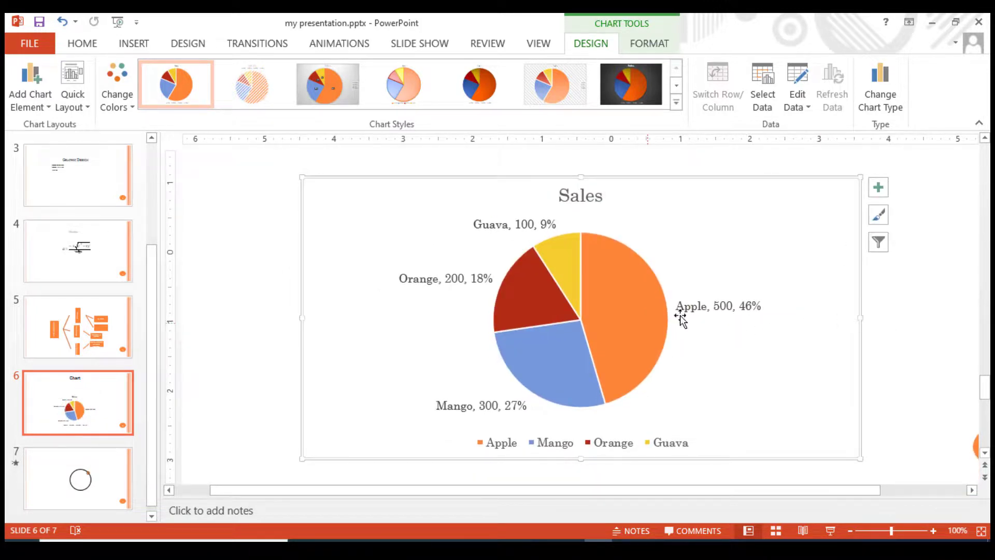
pyautogui.click(919, 322)
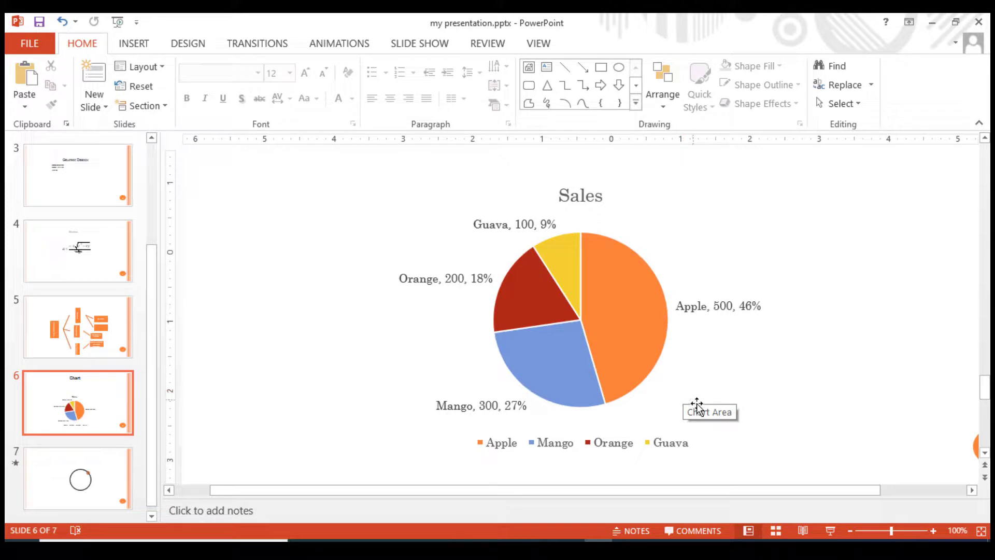
pyautogui.click(632, 244)
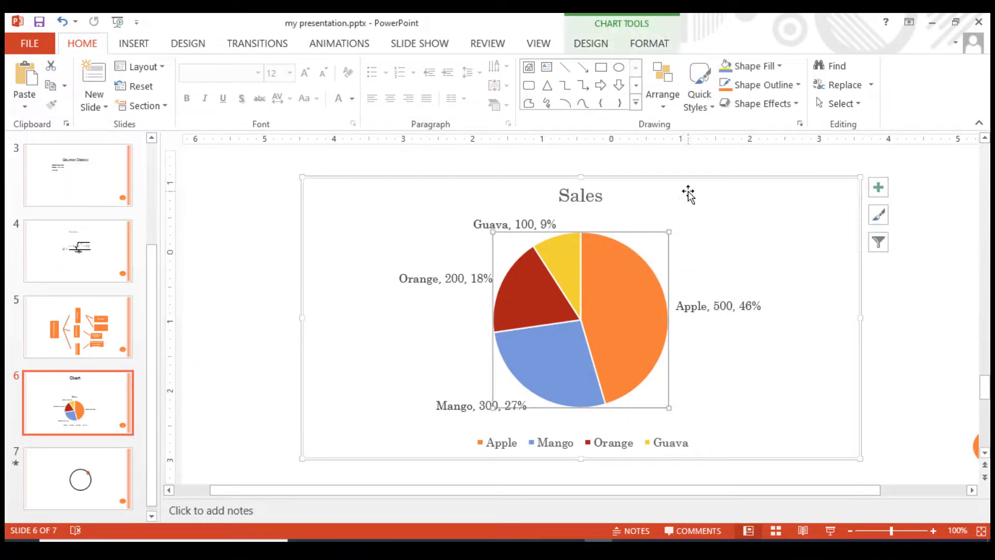
pyautogui.click(593, 47)
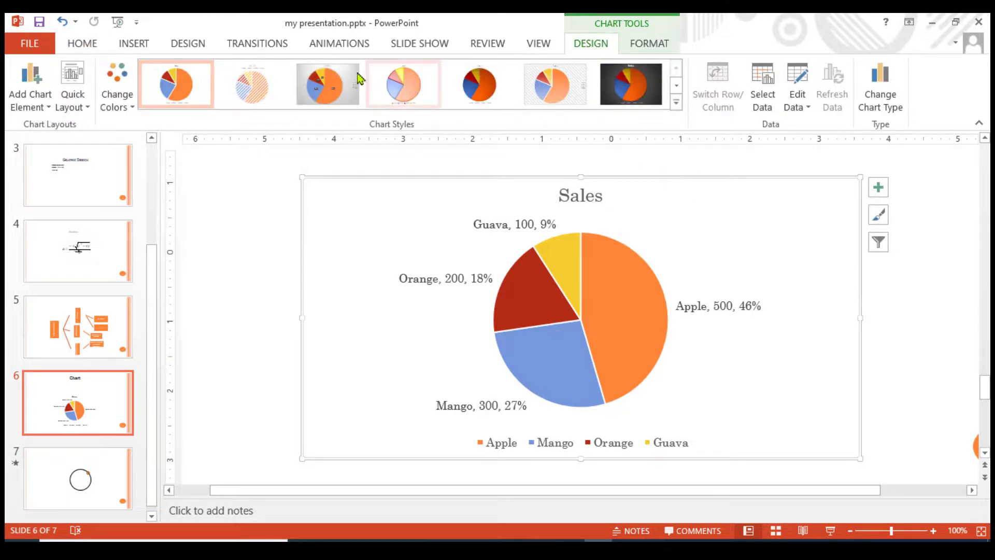
pyautogui.click(403, 86)
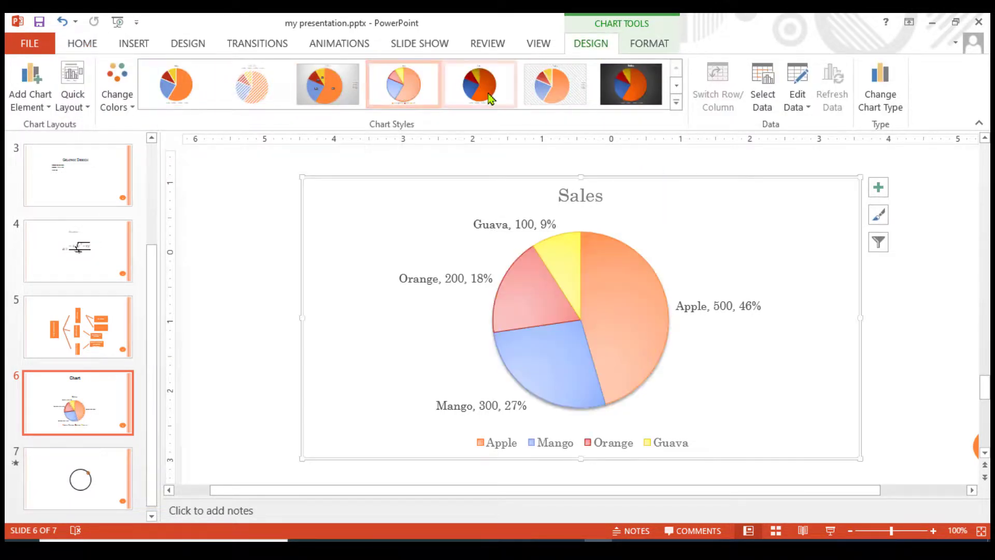
pyautogui.click(562, 91)
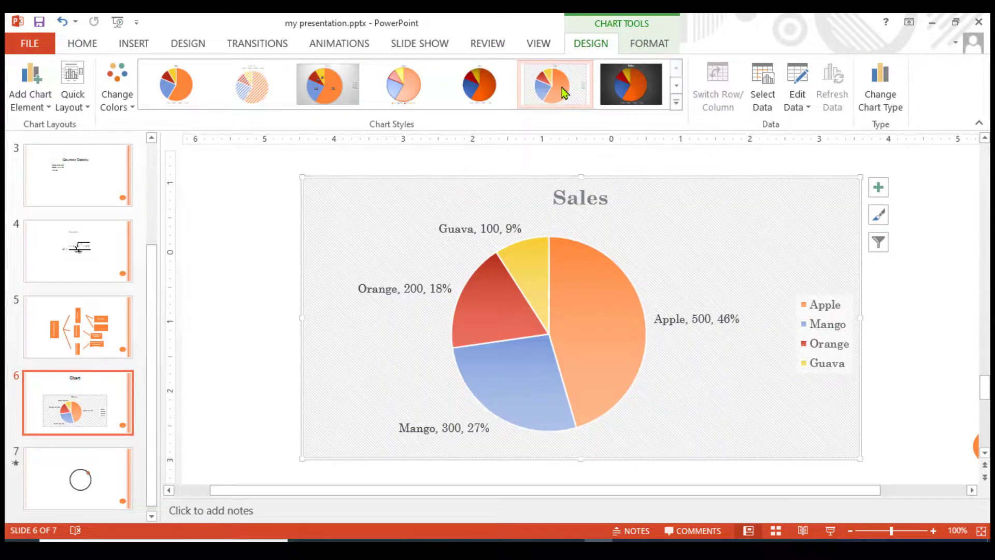
pyautogui.click(676, 86)
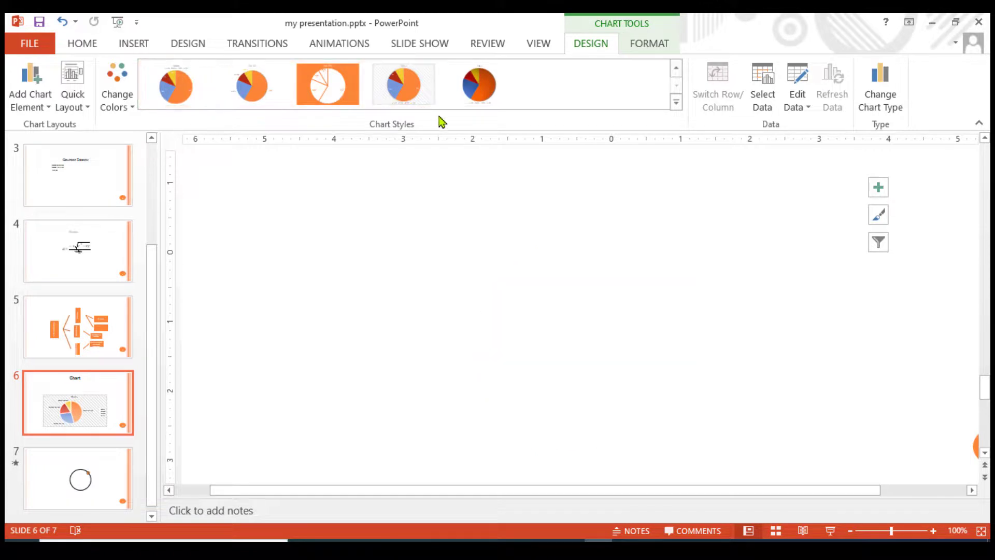
pyautogui.click(675, 68)
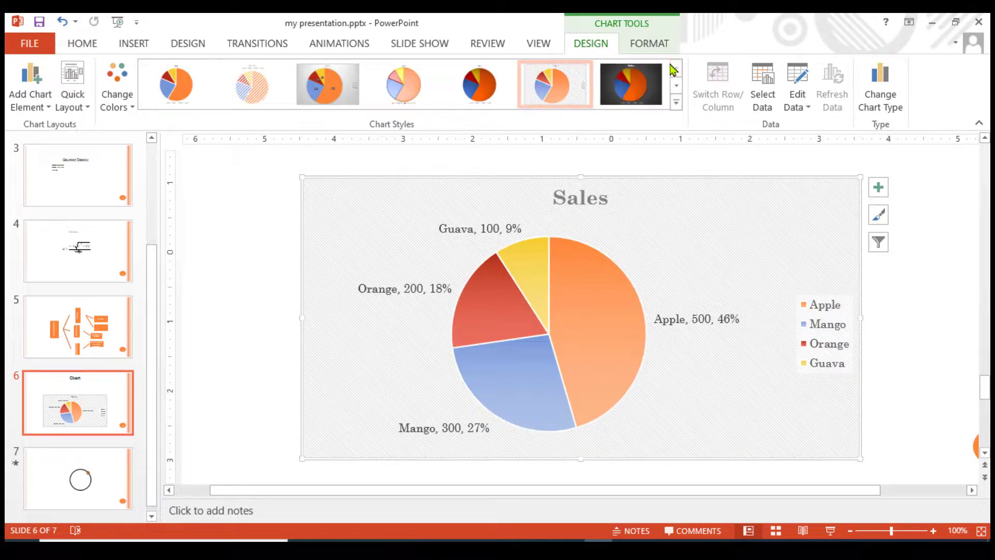
pyautogui.click(263, 83)
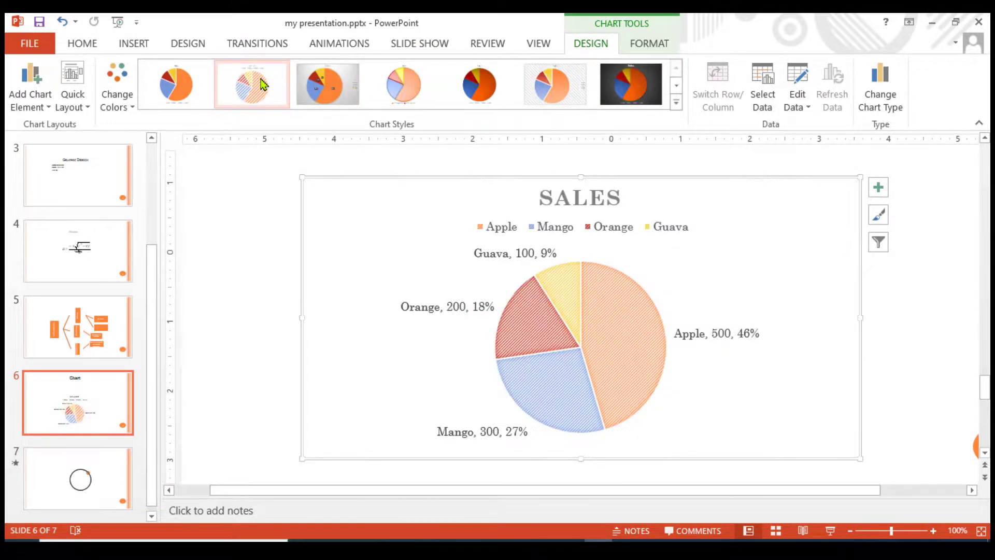
pyautogui.click(176, 84)
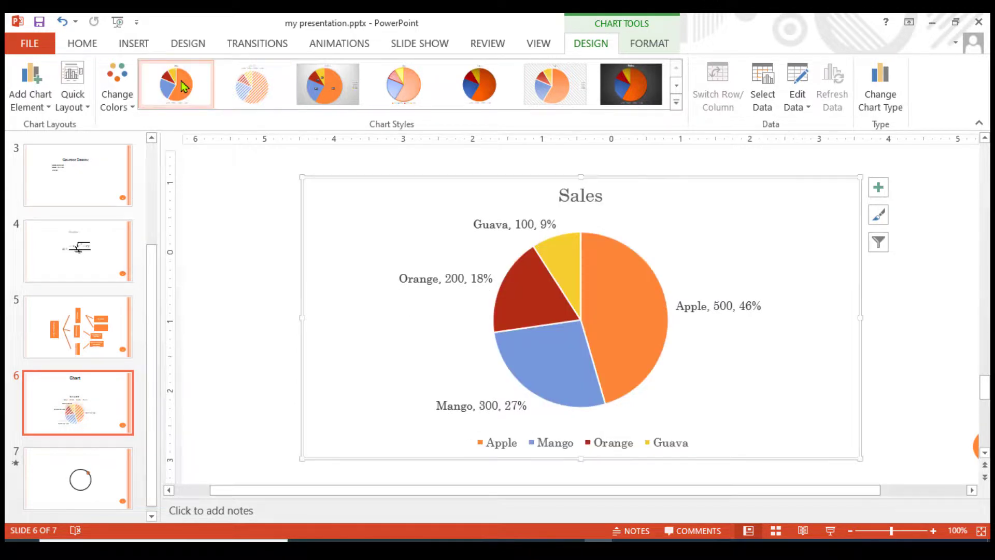
# - Apply Quick Layout 4 and place the legend below the pie
pyautogui.click(72, 101)
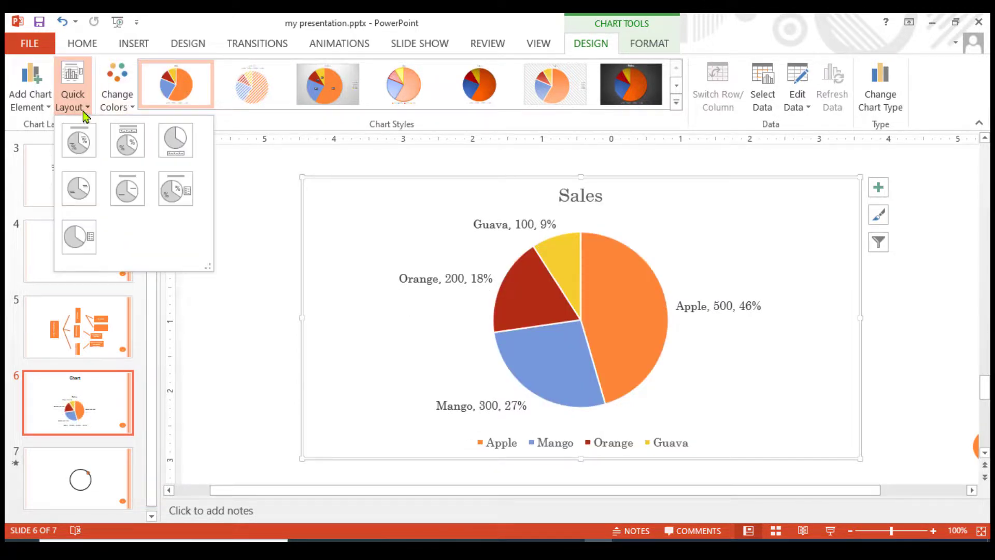
pyautogui.click(79, 188)
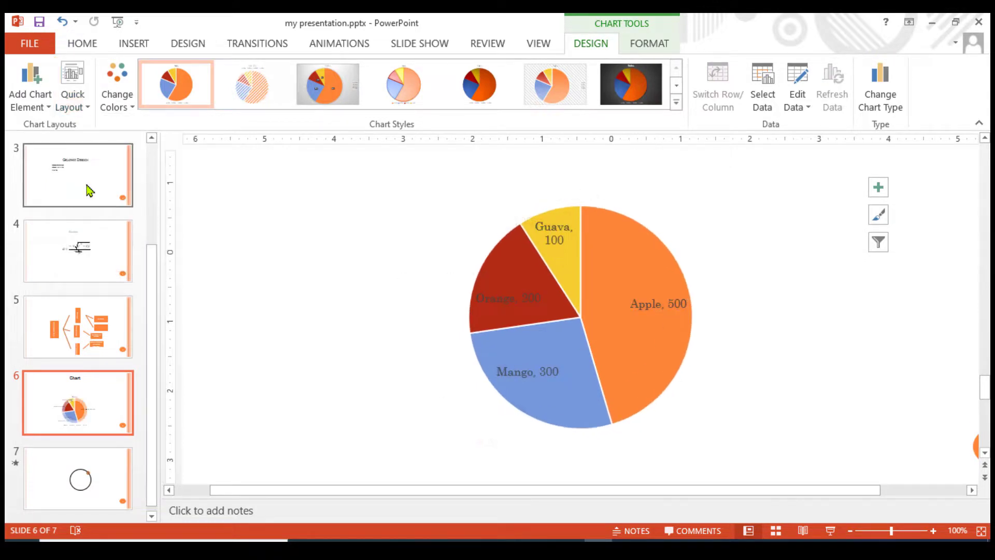
pyautogui.click(46, 110)
pyautogui.moveTo(48, 190)
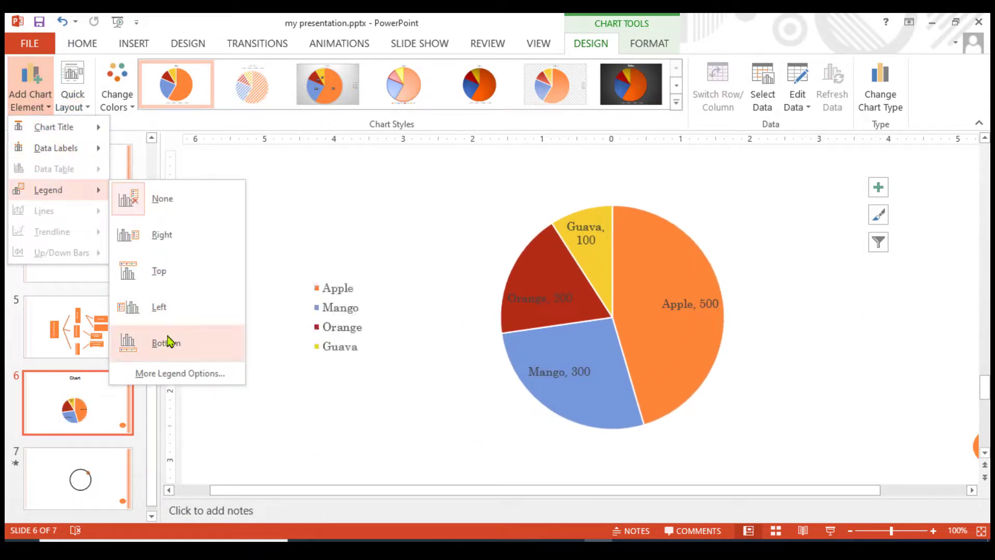
pyautogui.click(166, 343)
# - Put data labels at Outside End, add the Sales title above, and open More Data Label Options
pyautogui.click(26, 103)
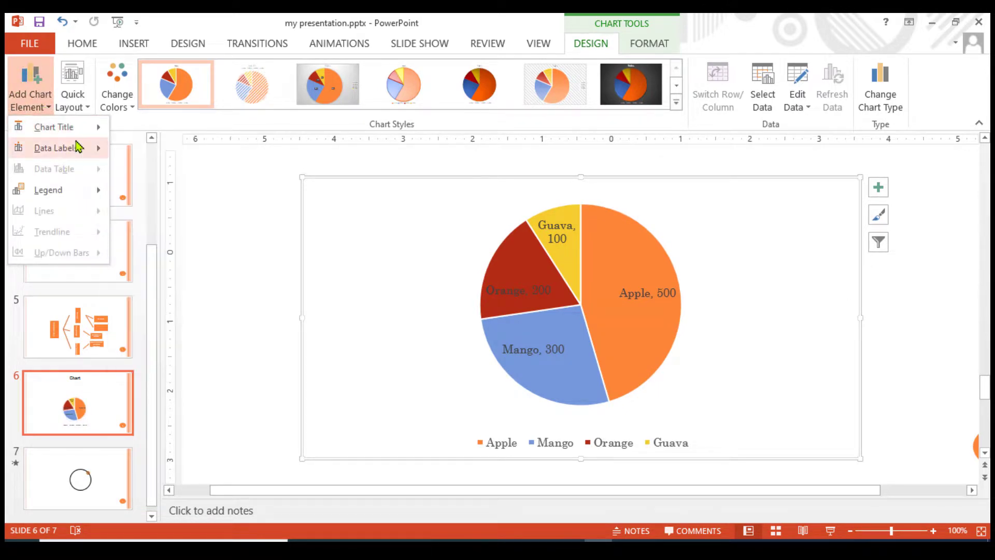
pyautogui.moveTo(56, 147)
pyautogui.click(171, 264)
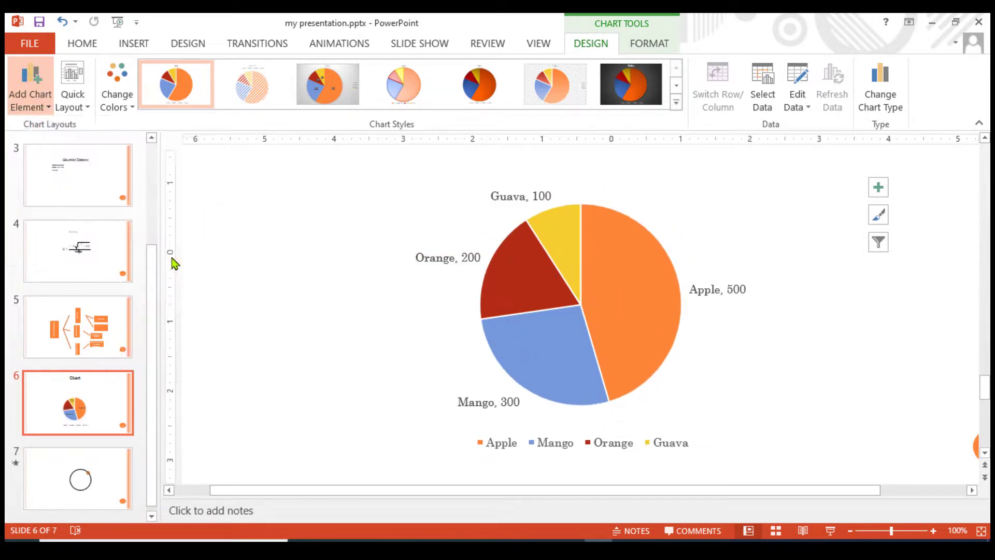
pyautogui.click(30, 100)
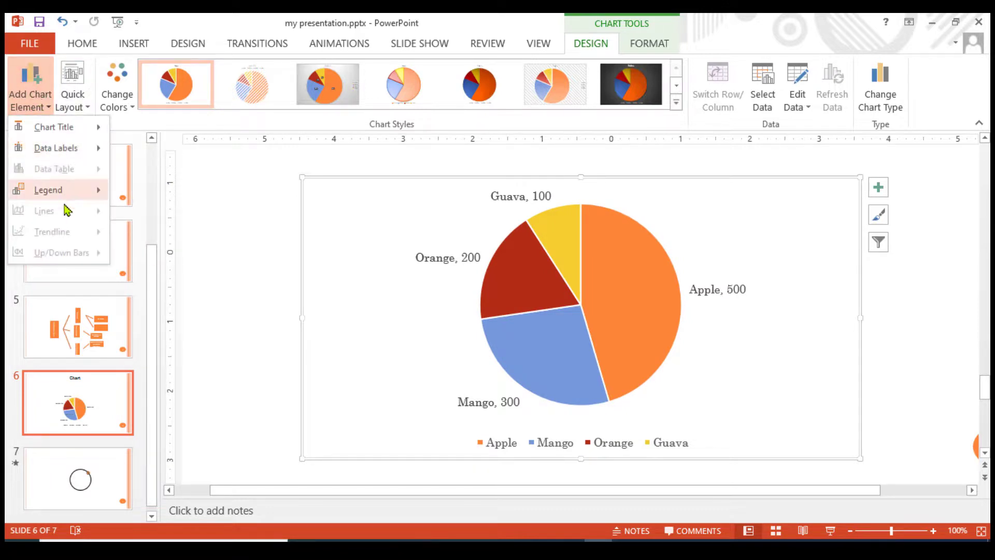
pyautogui.moveTo(56, 127)
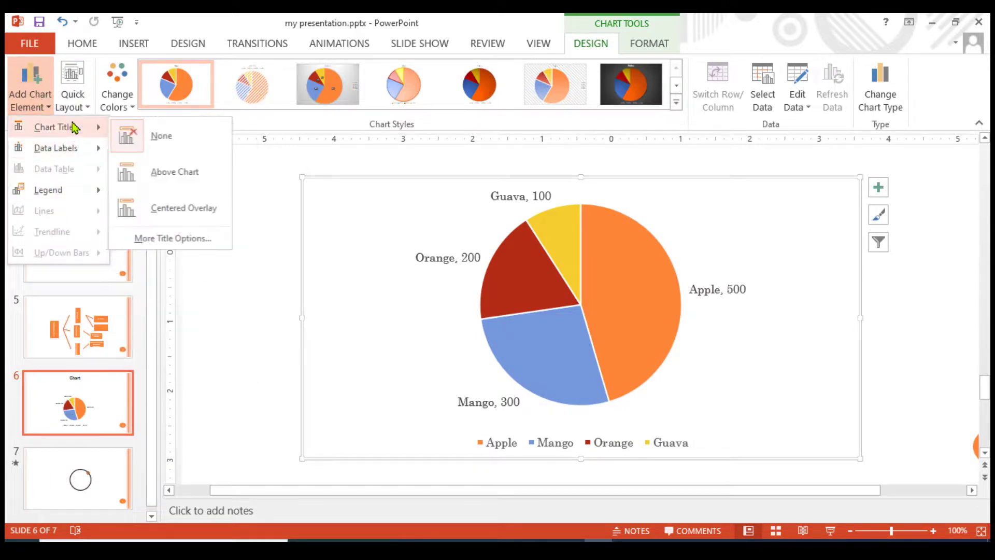
pyautogui.click(186, 172)
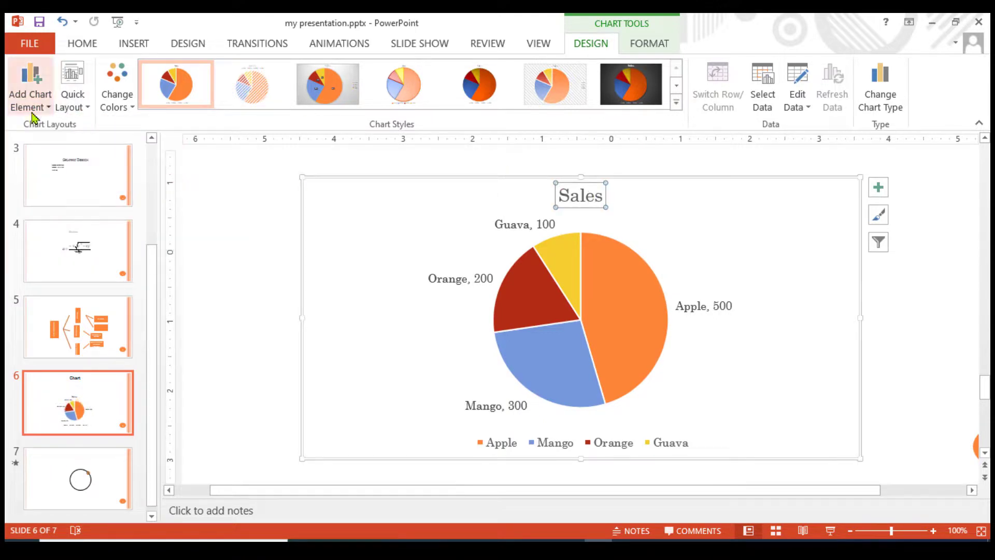
pyautogui.click(51, 106)
pyautogui.moveTo(56, 148)
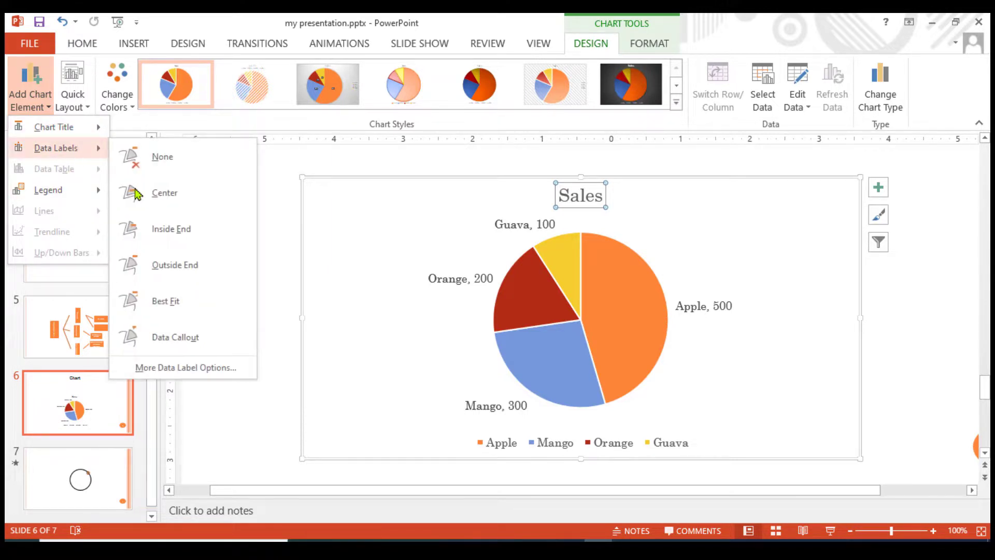
pyautogui.click(182, 370)
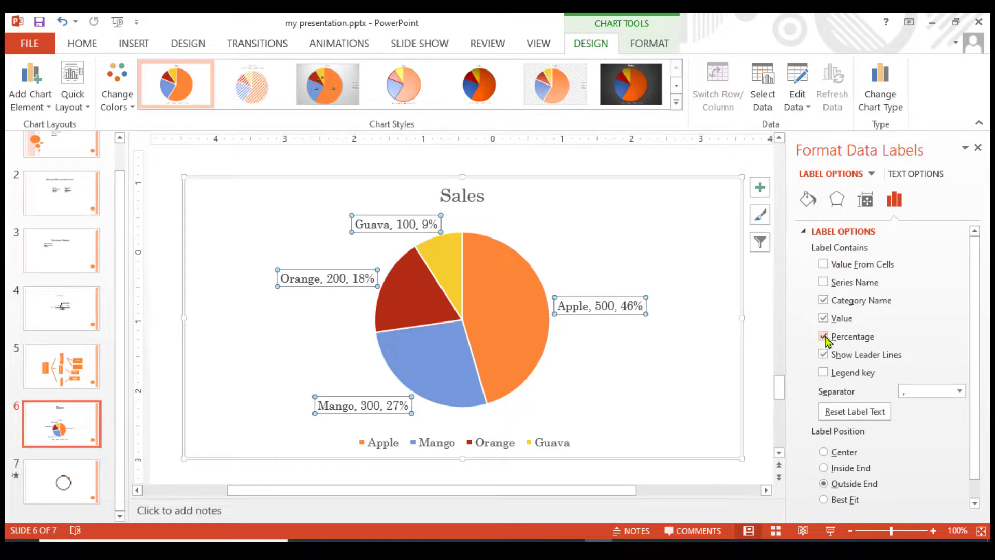
pyautogui.click(824, 337)
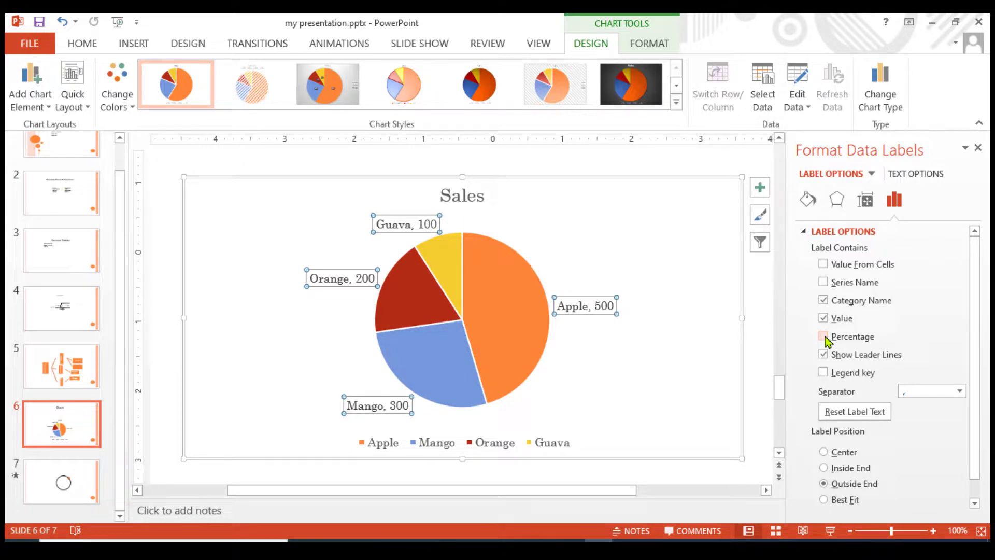
pyautogui.click(825, 337)
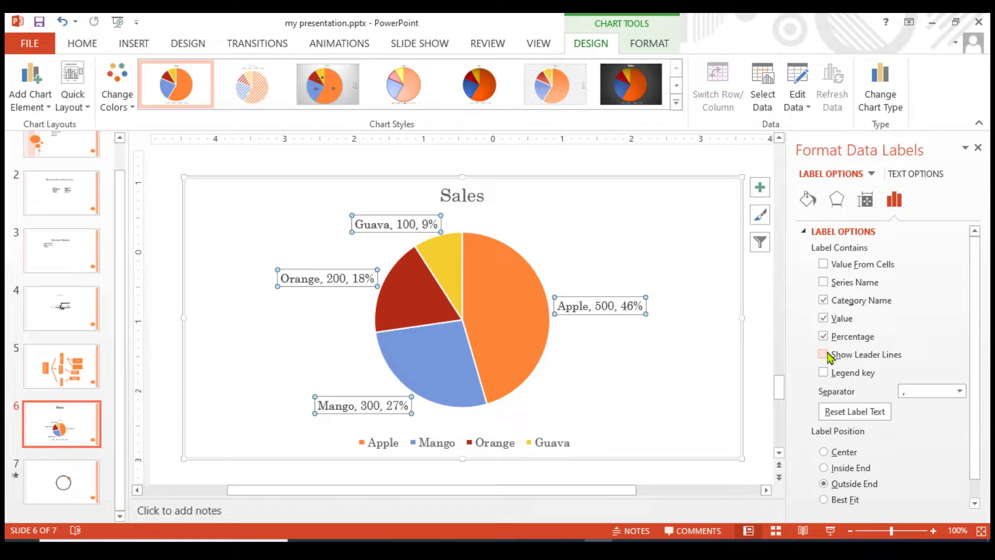
pyautogui.click(824, 282)
pyautogui.click(824, 282)
pyautogui.click(827, 269)
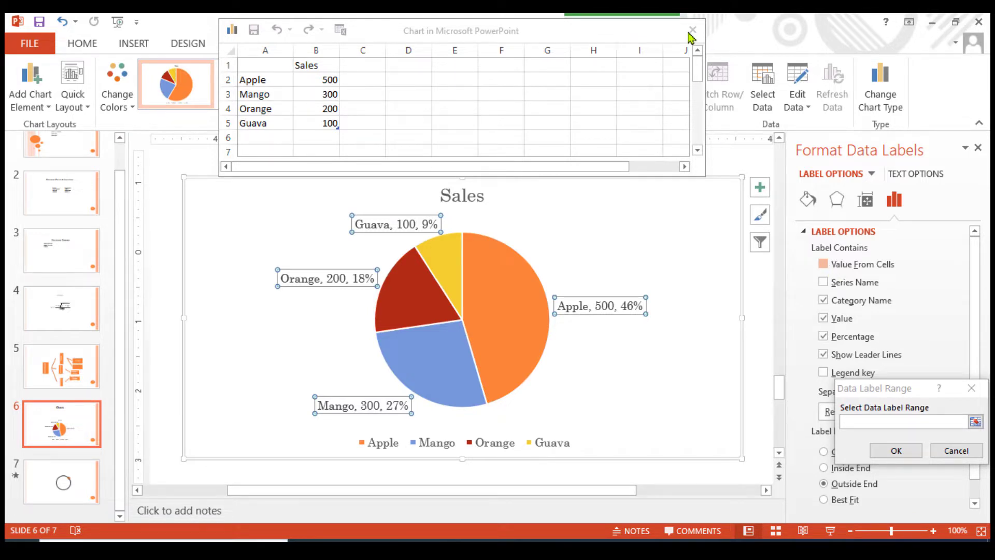
pyautogui.moveTo(904, 389); pyautogui.dragTo(818, 360)
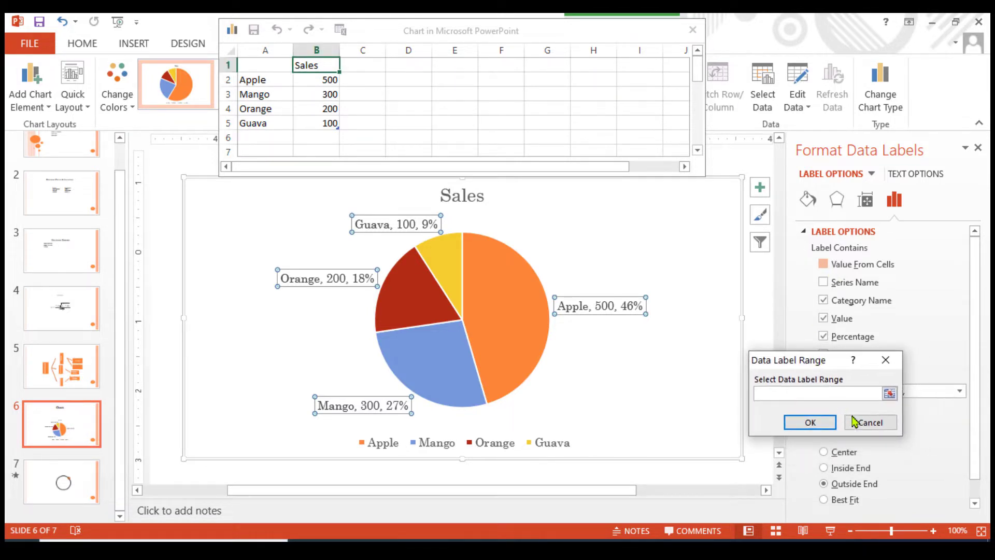
pyautogui.click(860, 422)
pyautogui.click(693, 29)
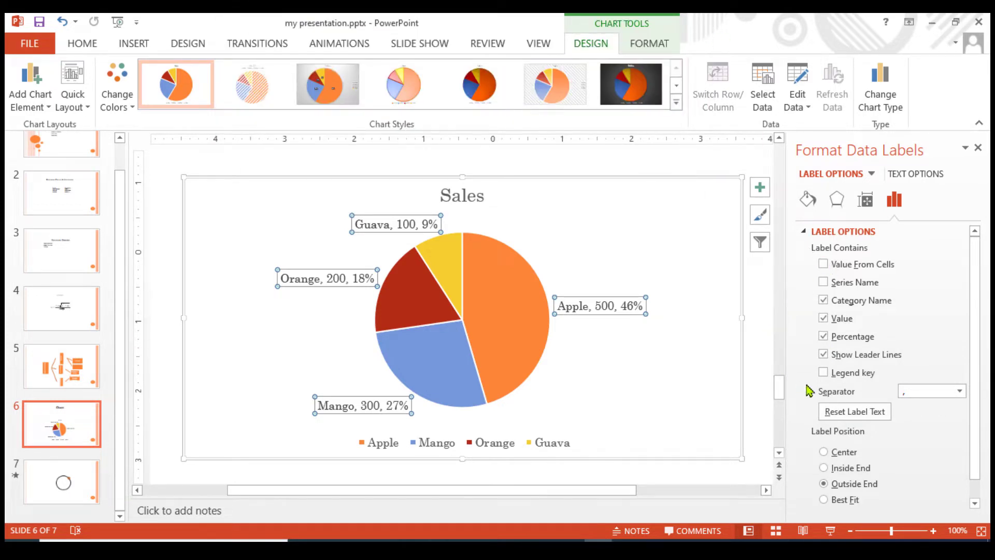
pyautogui.scroll(-2, 700, 327)
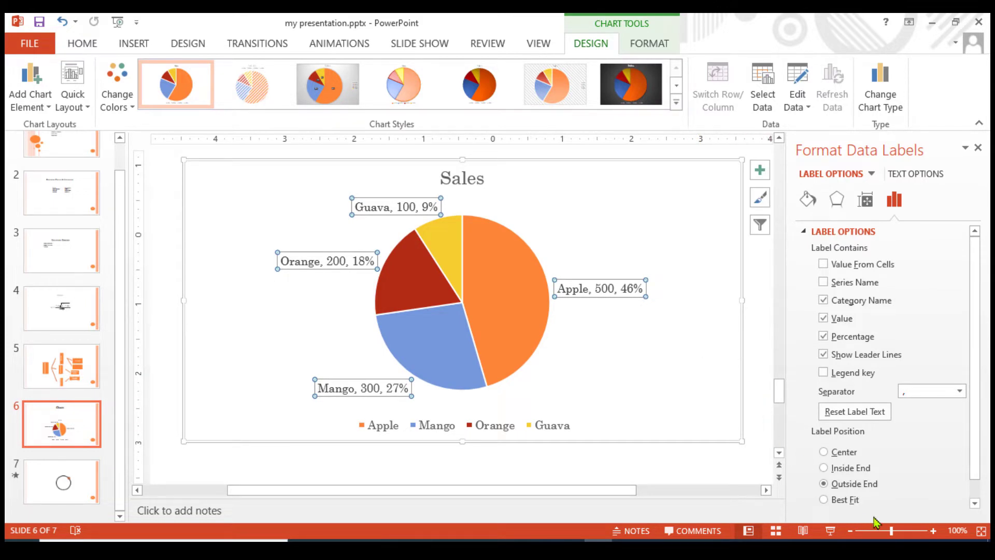
# - Start the slide show from slide 6 to present the labelled Sales pie full screen
pyautogui.click(830, 532)
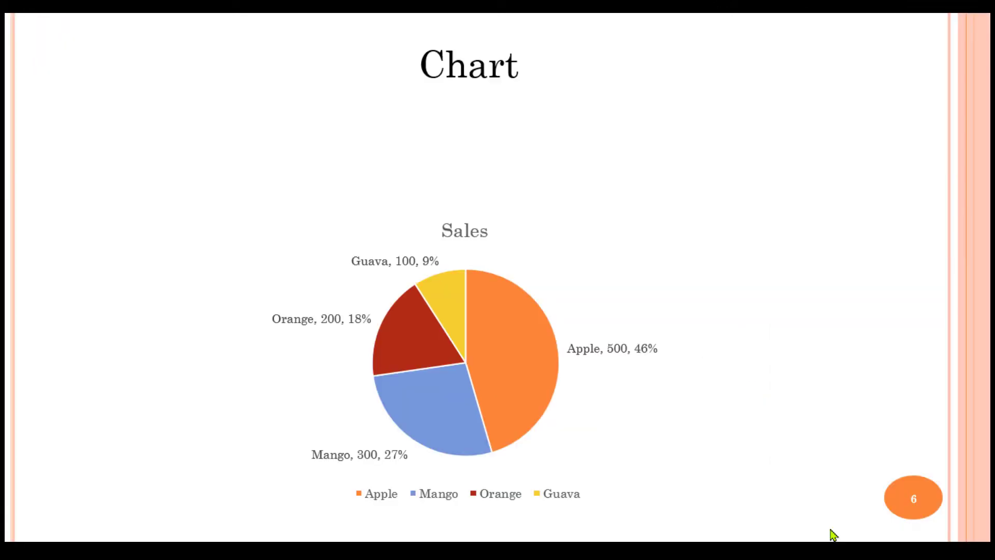